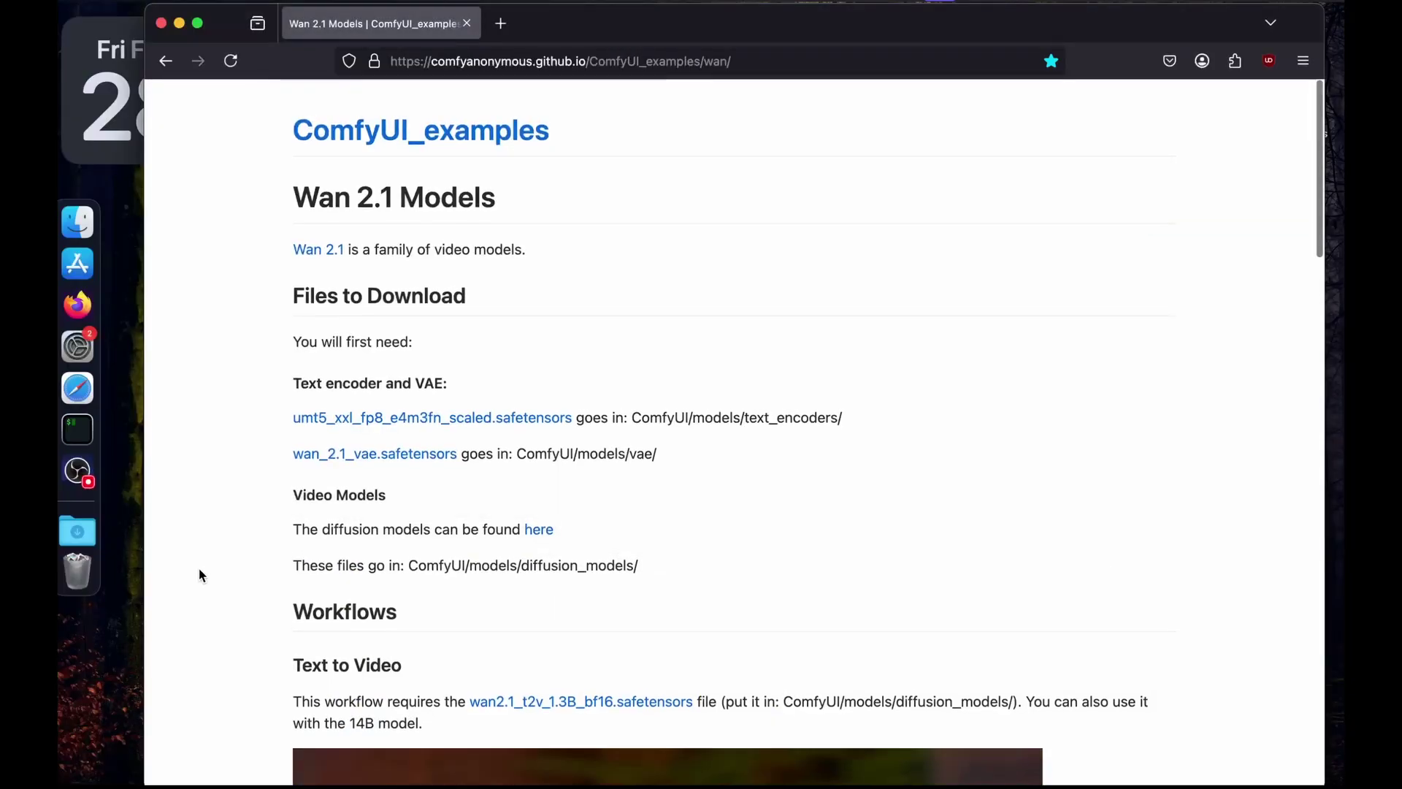
Scroll through the ComfyUI_examples Wan 2.1 page to review its workflows
{"action": "scroll", "coordinate": [198, 569], "scroll_direction": "down", "scroll_amount": 3}
{"action": "scroll", "coordinate": [199, 568], "scroll_direction": "down", "scroll_amount": 4}
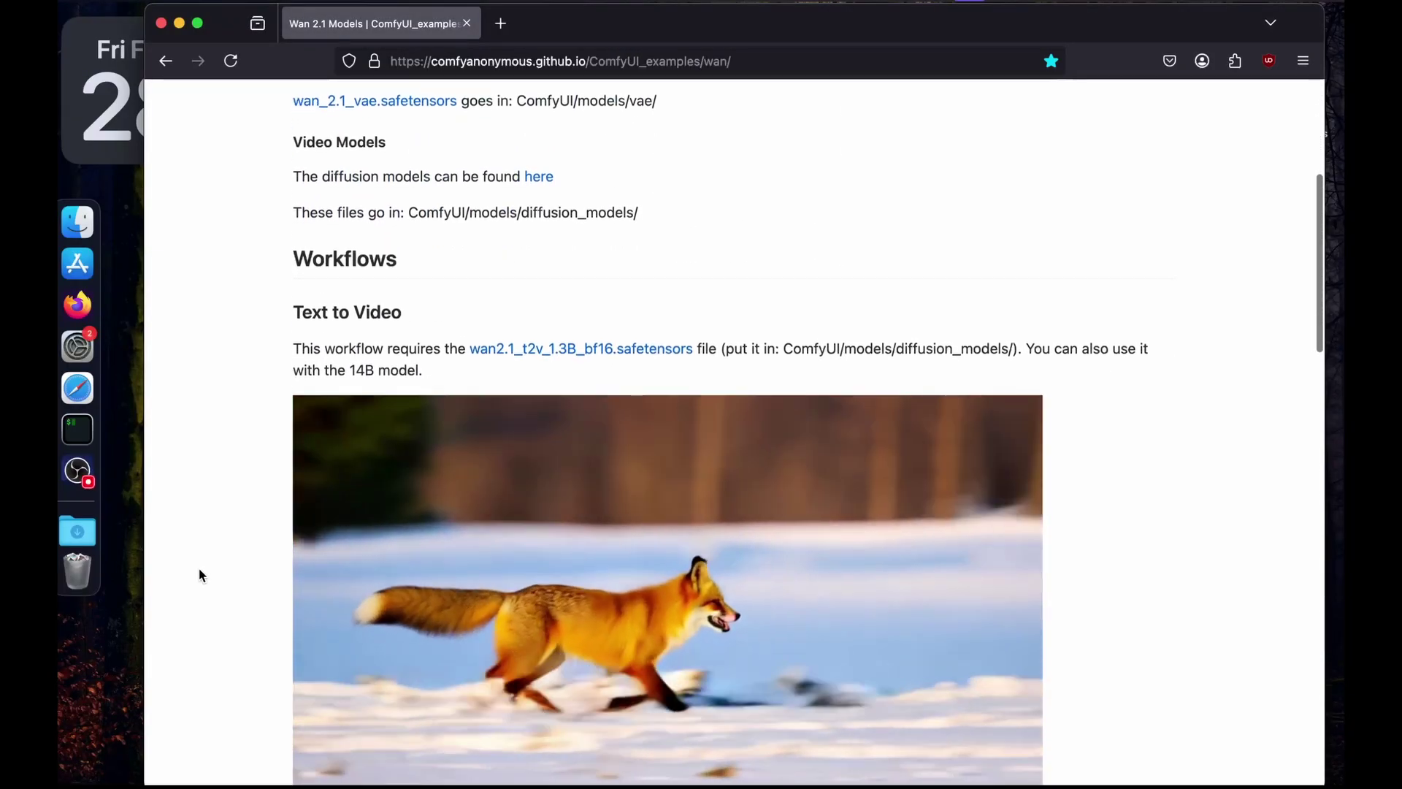
{"action": "scroll", "coordinate": [199, 568], "scroll_direction": "up", "scroll_amount": 1}
{"action": "scroll", "coordinate": [198, 569], "scroll_direction": "up", "scroll_amount": 5}
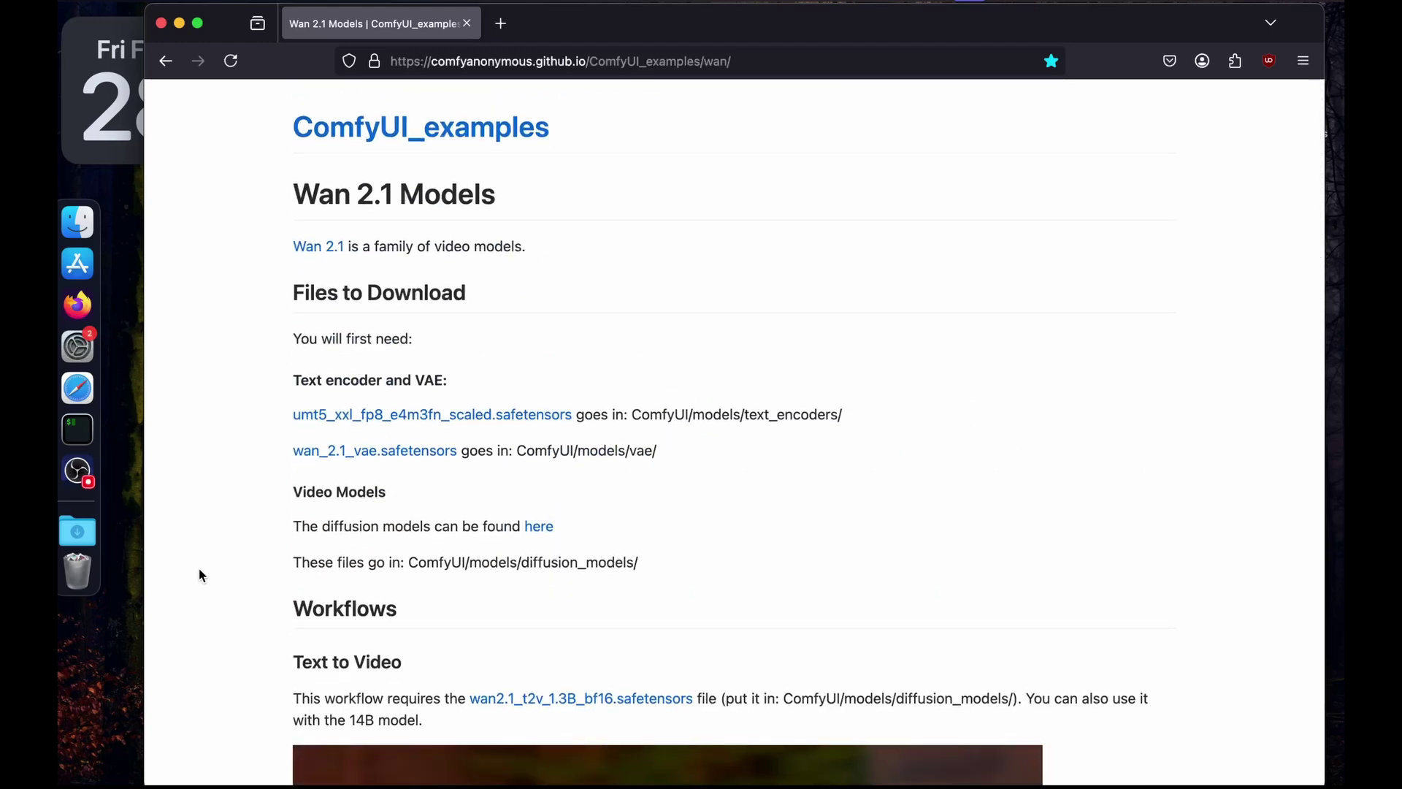
{"action": "scroll", "coordinate": [199, 568], "scroll_direction": "down", "scroll_amount": 1}
{"action": "scroll", "coordinate": [232, 545], "scroll_direction": "up", "scroll_amount": 1}
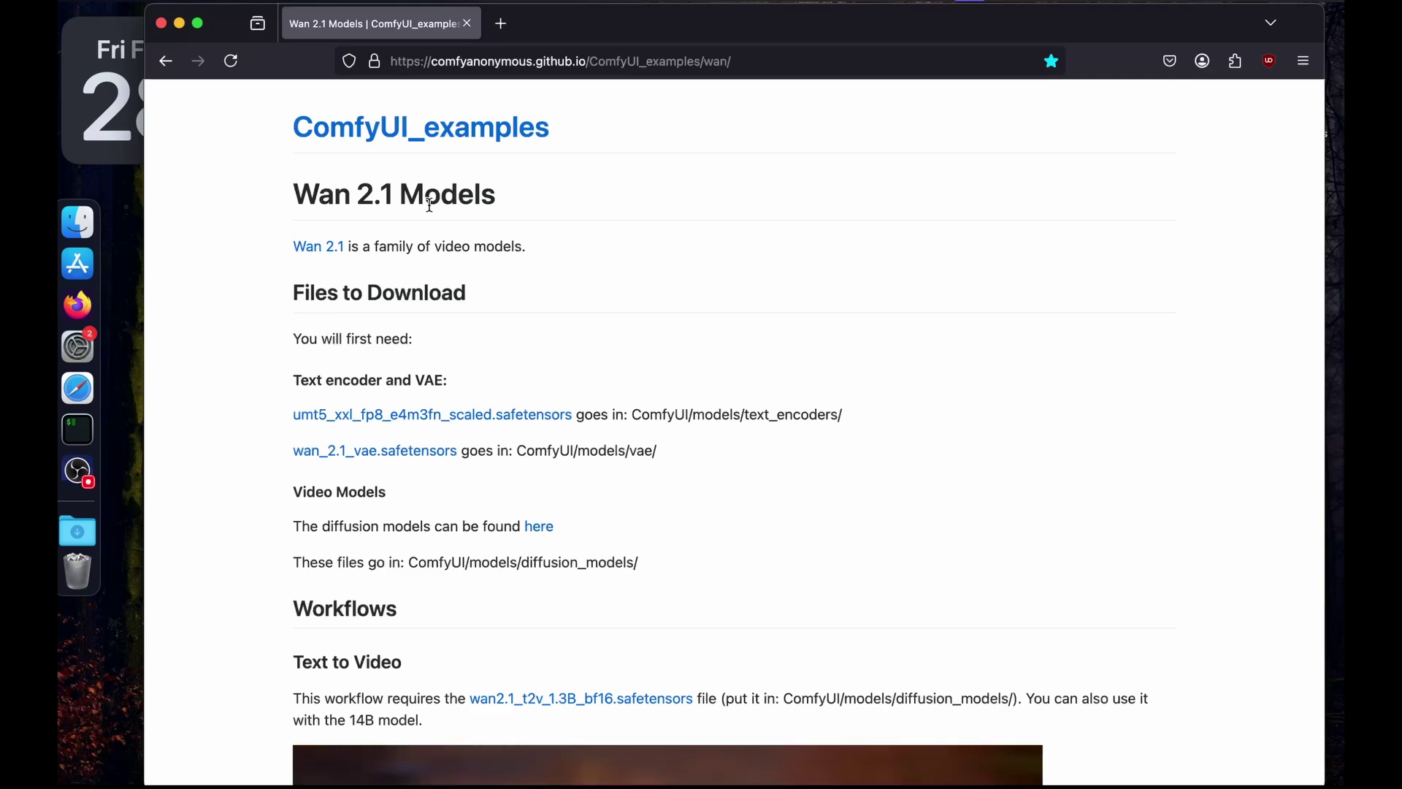
{"action": "scroll", "coordinate": [430, 205], "scroll_direction": "down", "scroll_amount": 1}
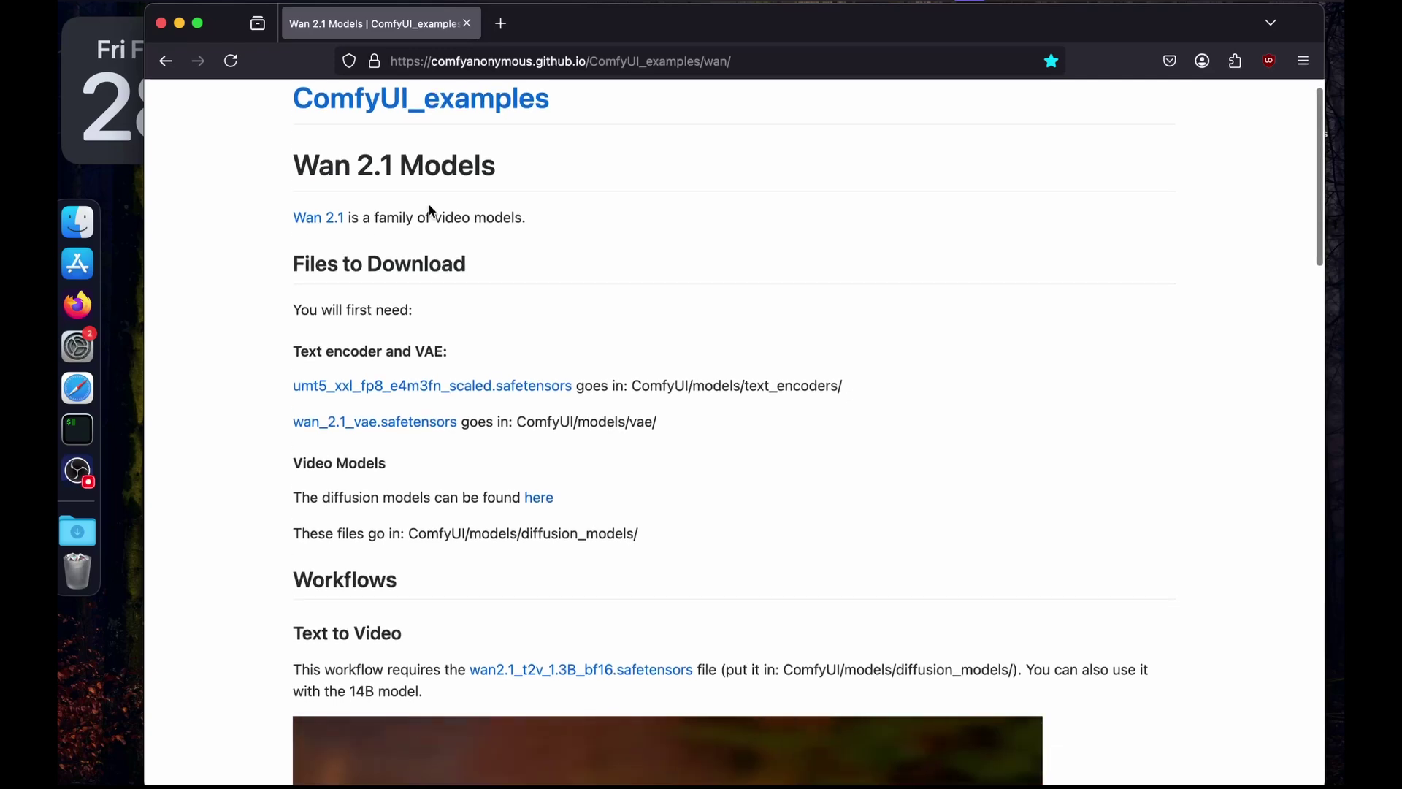
{"action": "scroll", "coordinate": [430, 205], "scroll_direction": "down", "scroll_amount": 2}
{"action": "scroll", "coordinate": [430, 205], "scroll_direction": "down", "scroll_amount": 5}
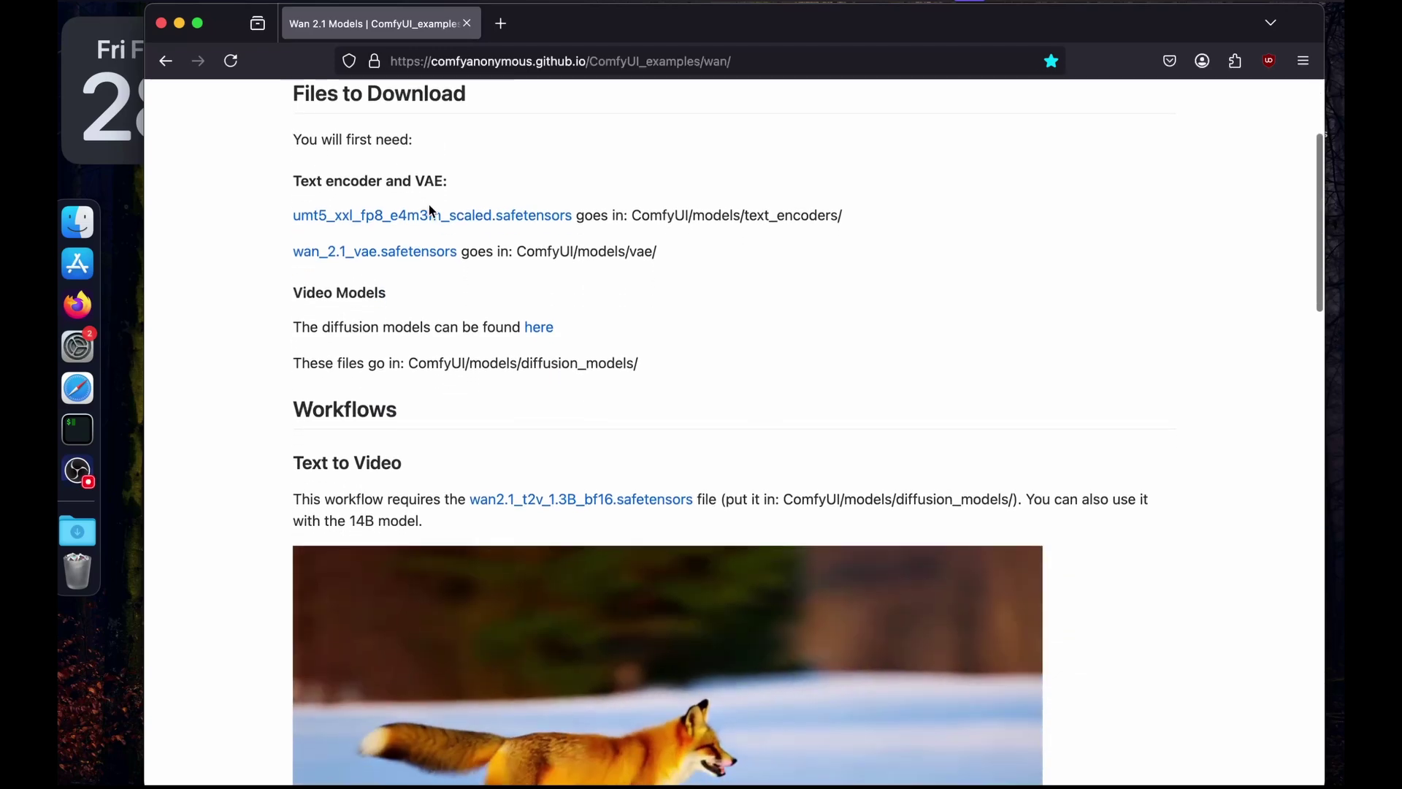
{"action": "scroll", "coordinate": [430, 211], "scroll_direction": "down", "scroll_amount": 1}
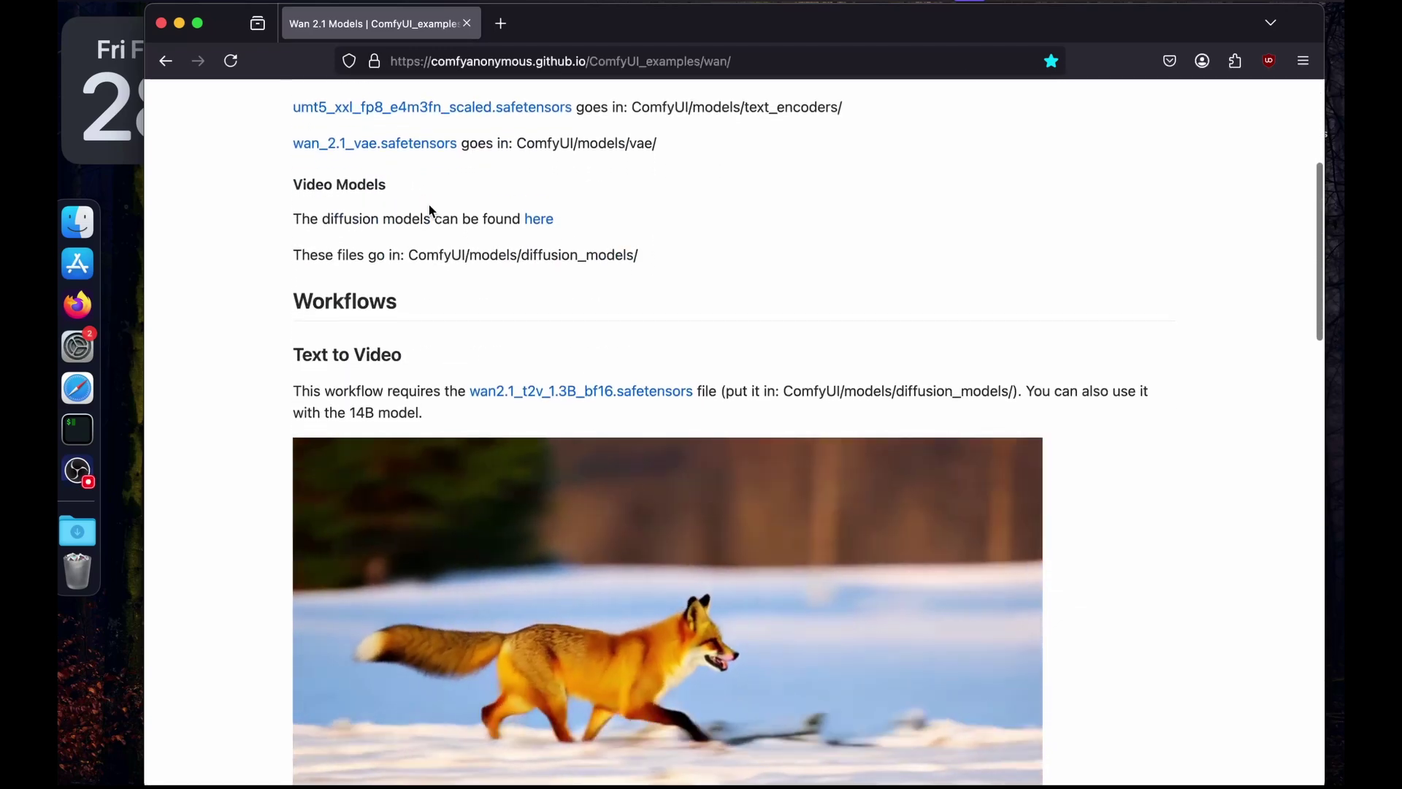
{"action": "scroll", "coordinate": [430, 210], "scroll_direction": "up", "scroll_amount": 1}
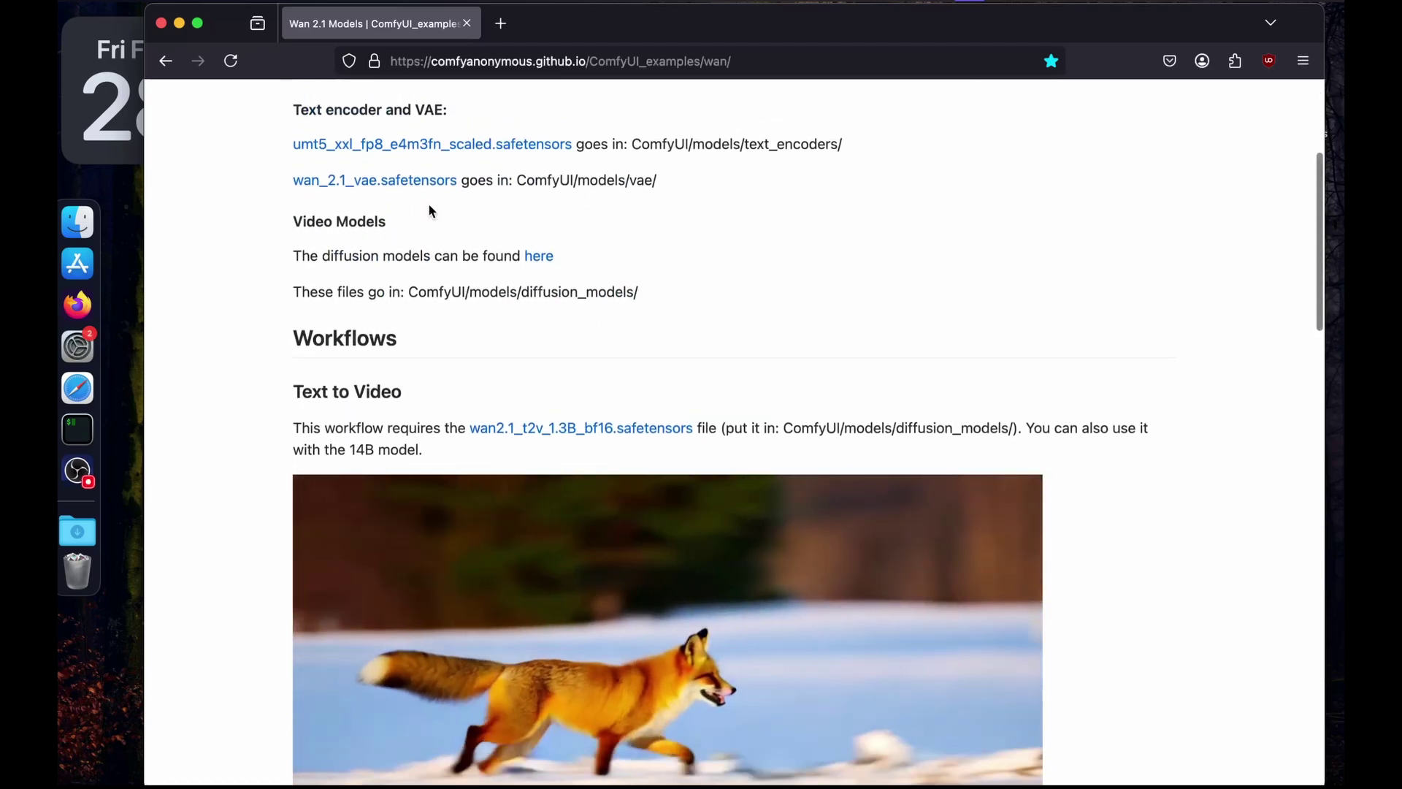
{"action": "scroll", "coordinate": [429, 210], "scroll_direction": "up", "scroll_amount": 1}
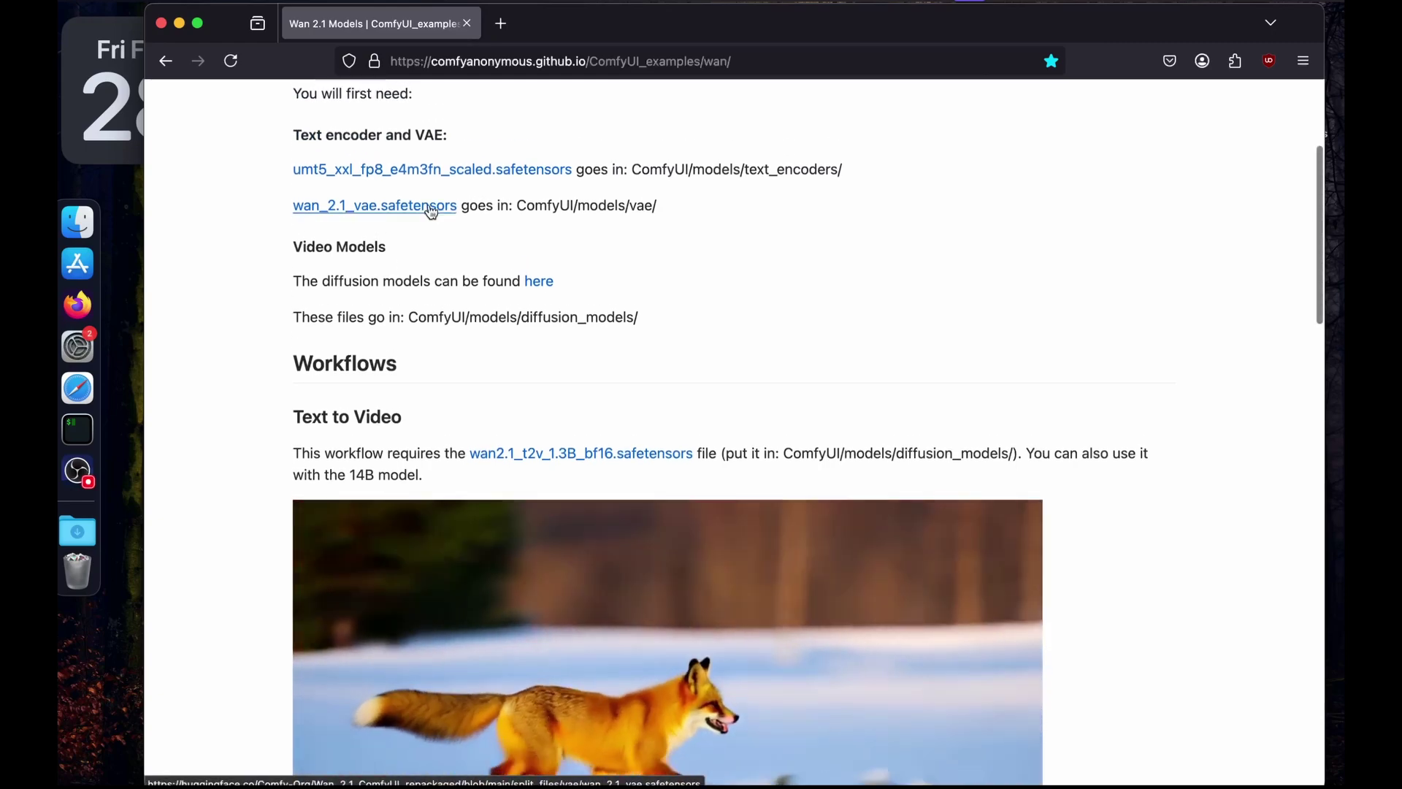
{"action": "scroll", "coordinate": [430, 210], "scroll_direction": "down", "scroll_amount": 2}
{"action": "scroll", "coordinate": [429, 210], "scroll_direction": "down", "scroll_amount": 3}
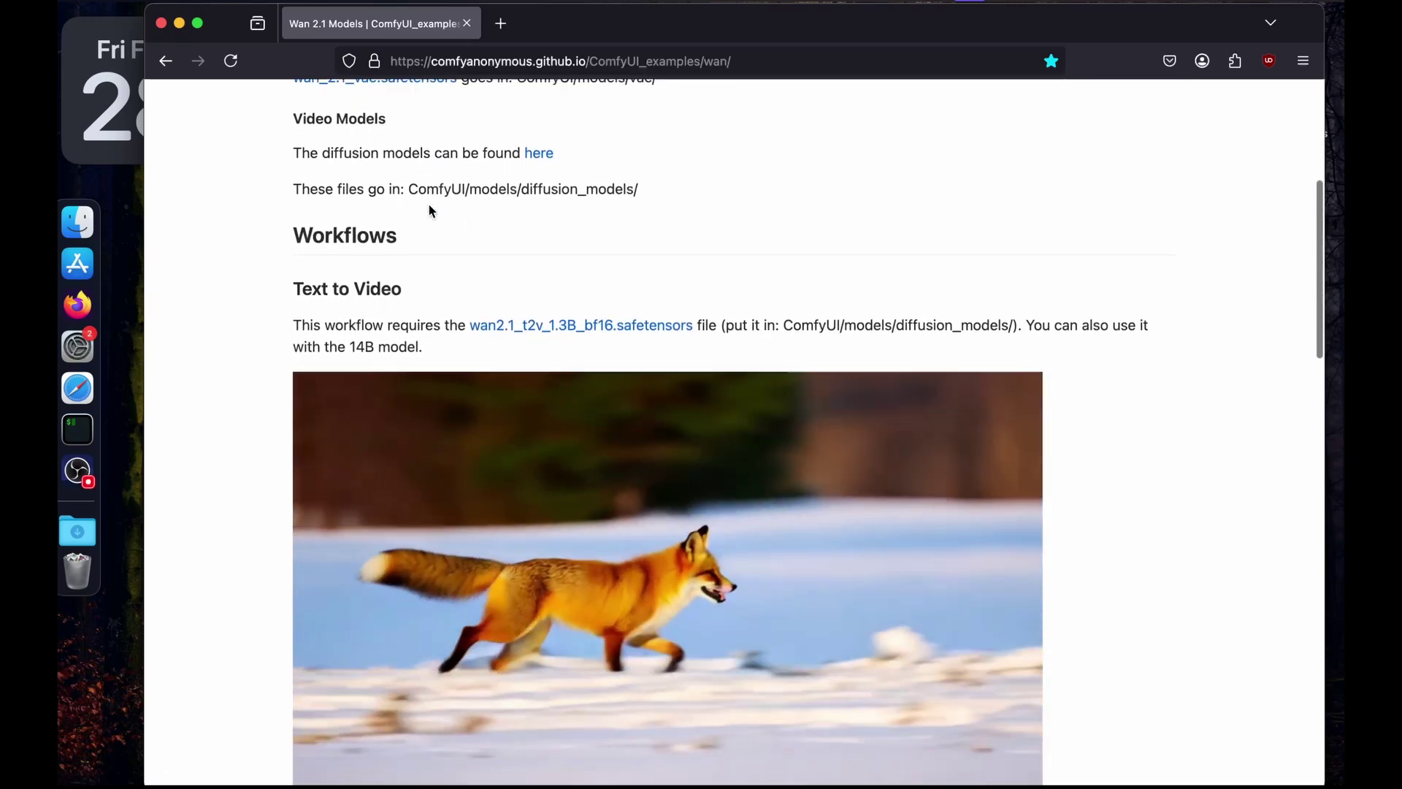
{"action": "scroll", "coordinate": [429, 205], "scroll_direction": "up", "scroll_amount": 10}
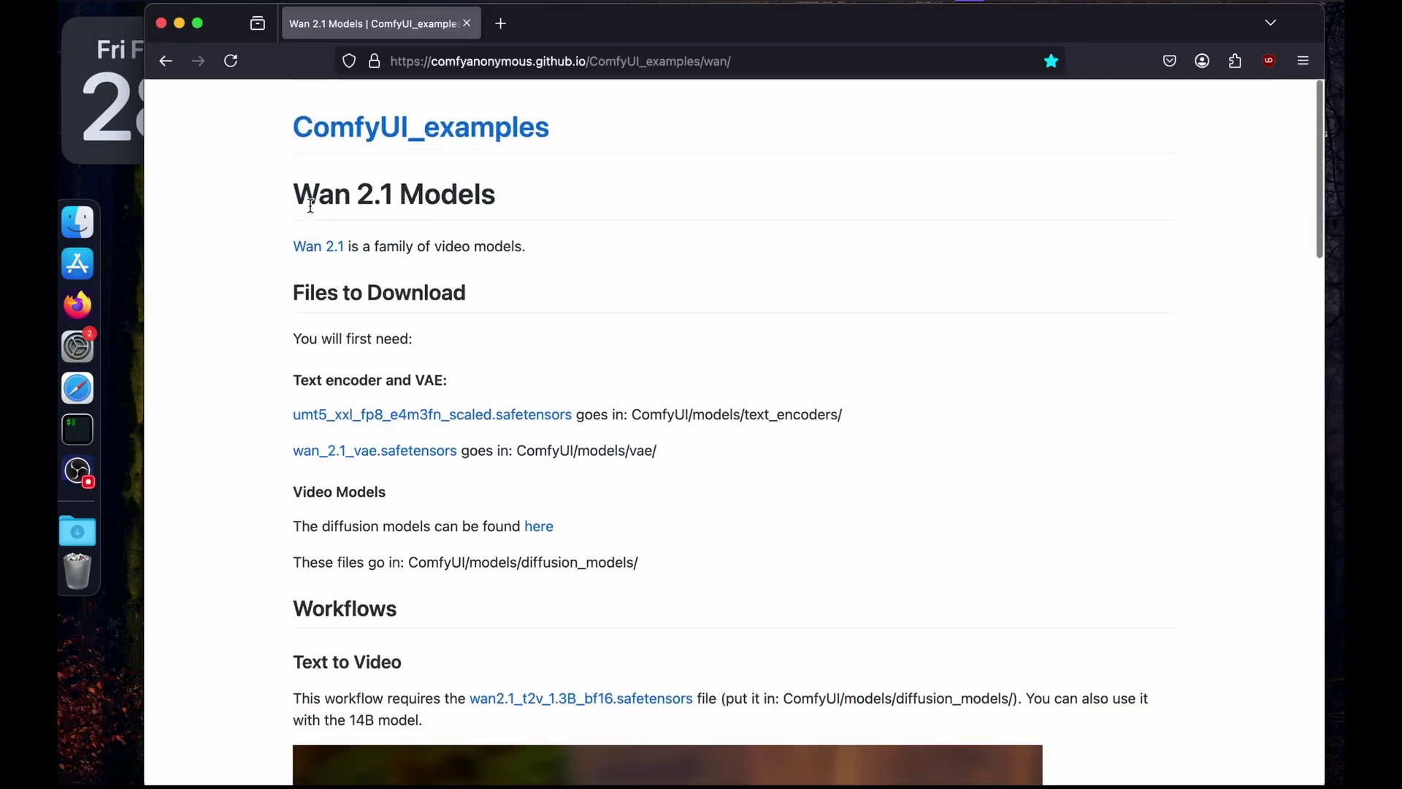
Select 'Wan 2.1' in the page heading and read down to the Text to Video workflow
{"action": "left_click_drag", "start_coordinate": [295, 196], "coordinate": [402, 196]}
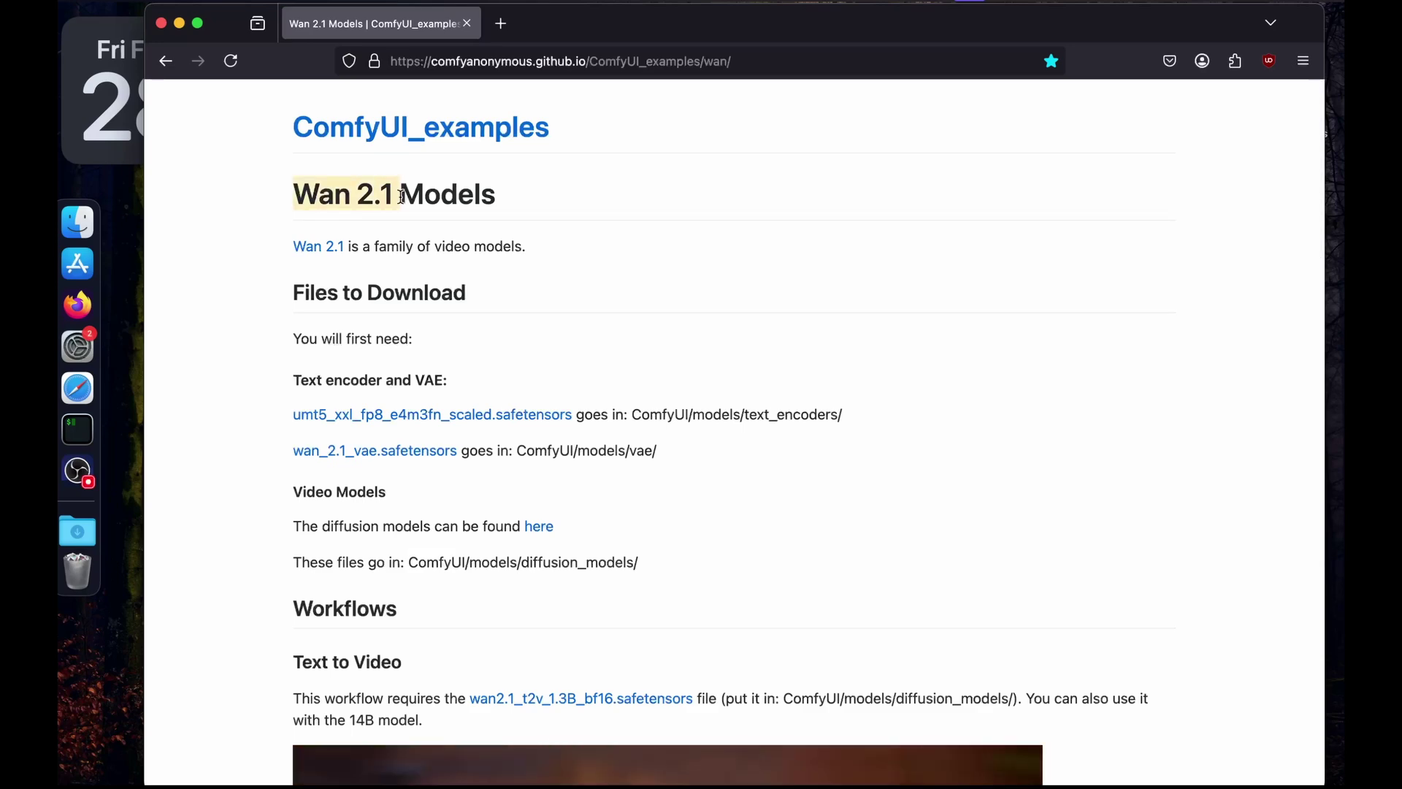
{"action": "scroll", "coordinate": [401, 196], "scroll_direction": "down", "scroll_amount": 1}
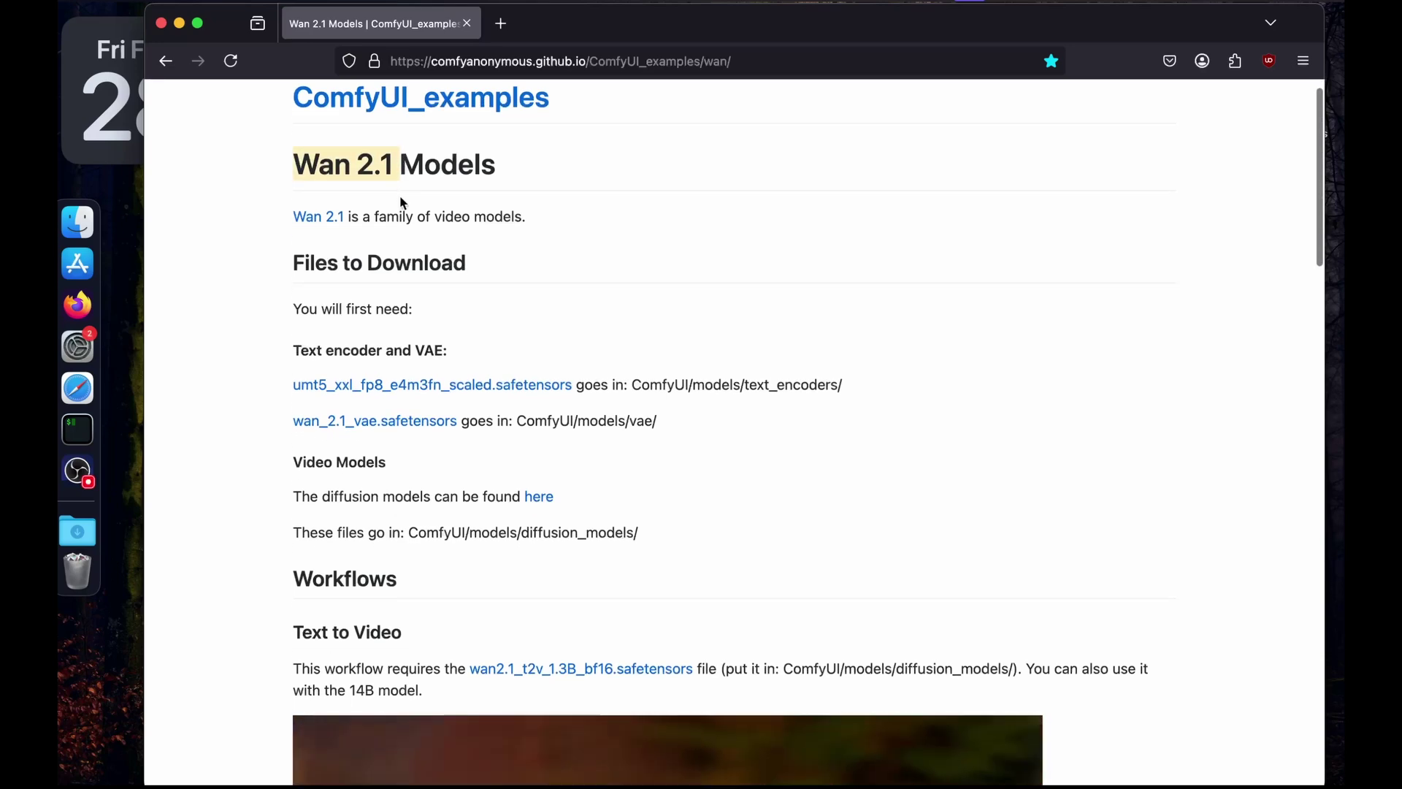
{"action": "scroll", "coordinate": [401, 197], "scroll_direction": "down", "scroll_amount": 1}
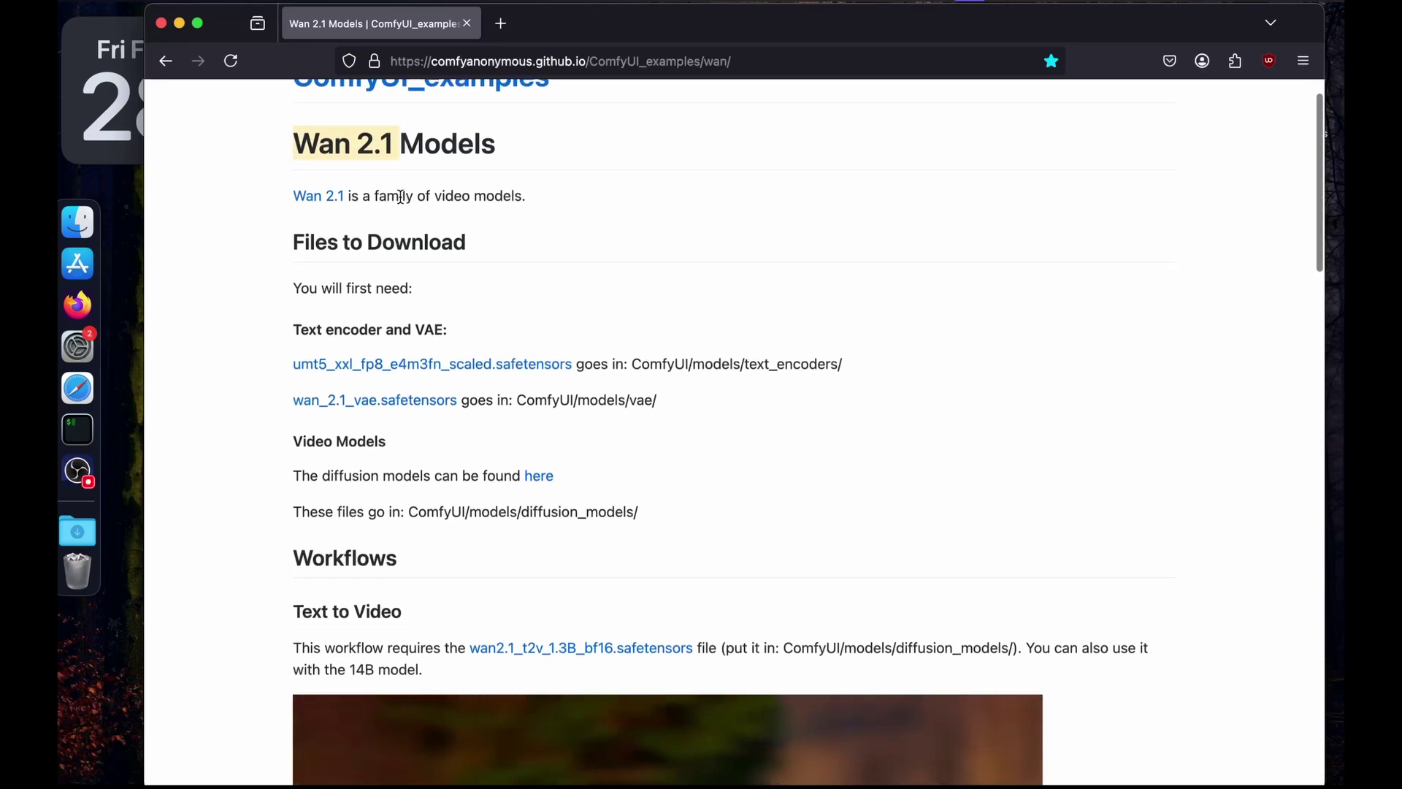
{"action": "scroll", "coordinate": [400, 196], "scroll_direction": "down", "scroll_amount": 1}
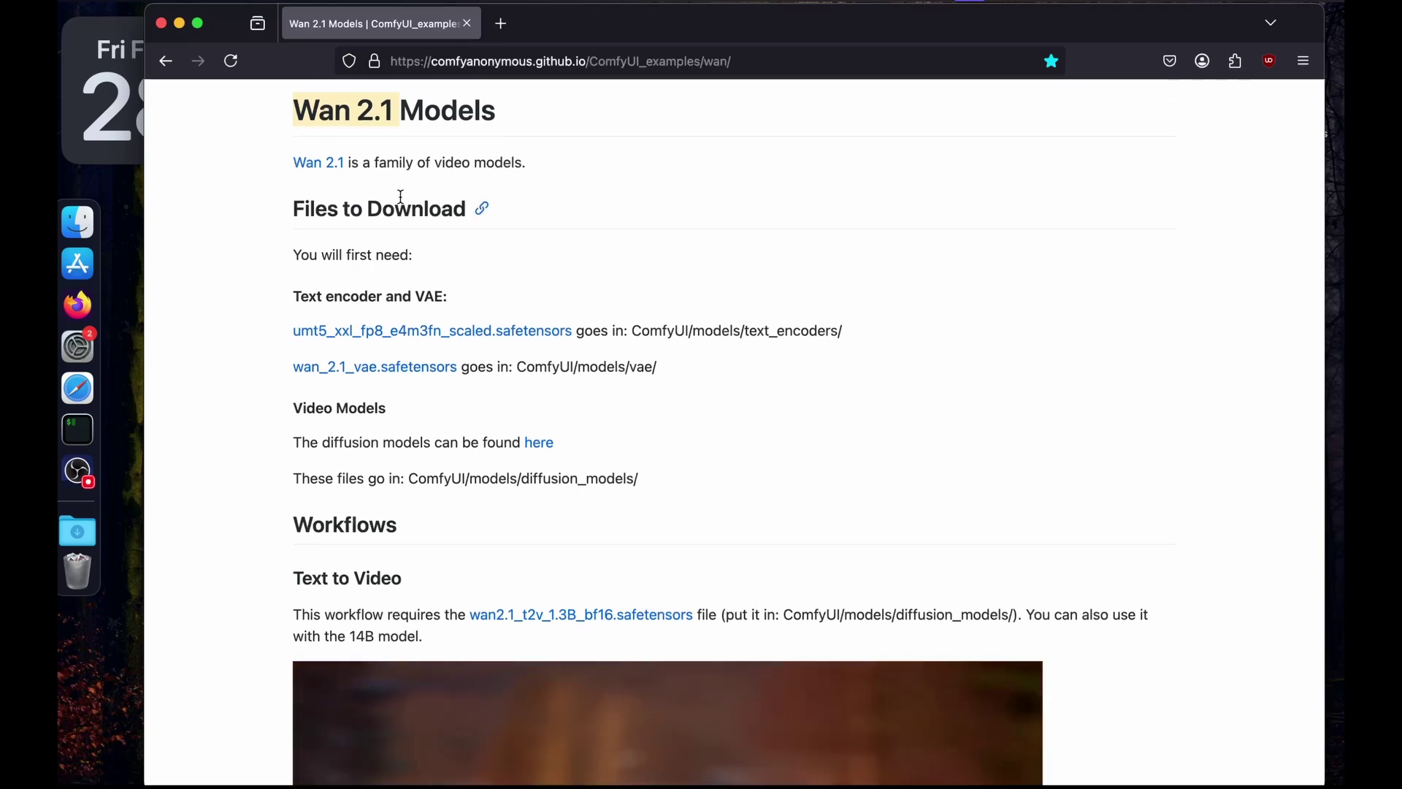
{"action": "scroll", "coordinate": [400, 197], "scroll_direction": "down", "scroll_amount": 1}
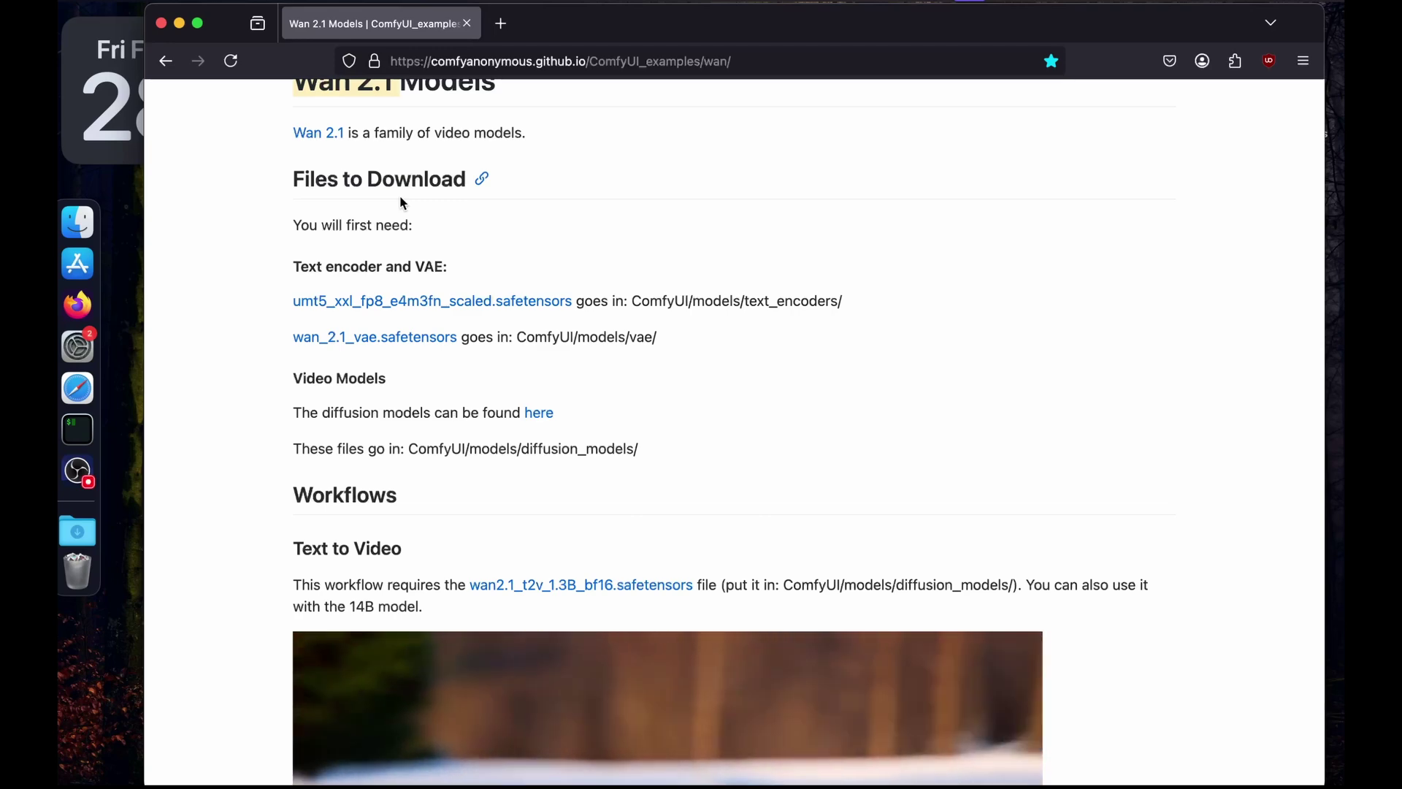
{"action": "scroll", "coordinate": [401, 203], "scroll_direction": "up", "scroll_amount": 1}
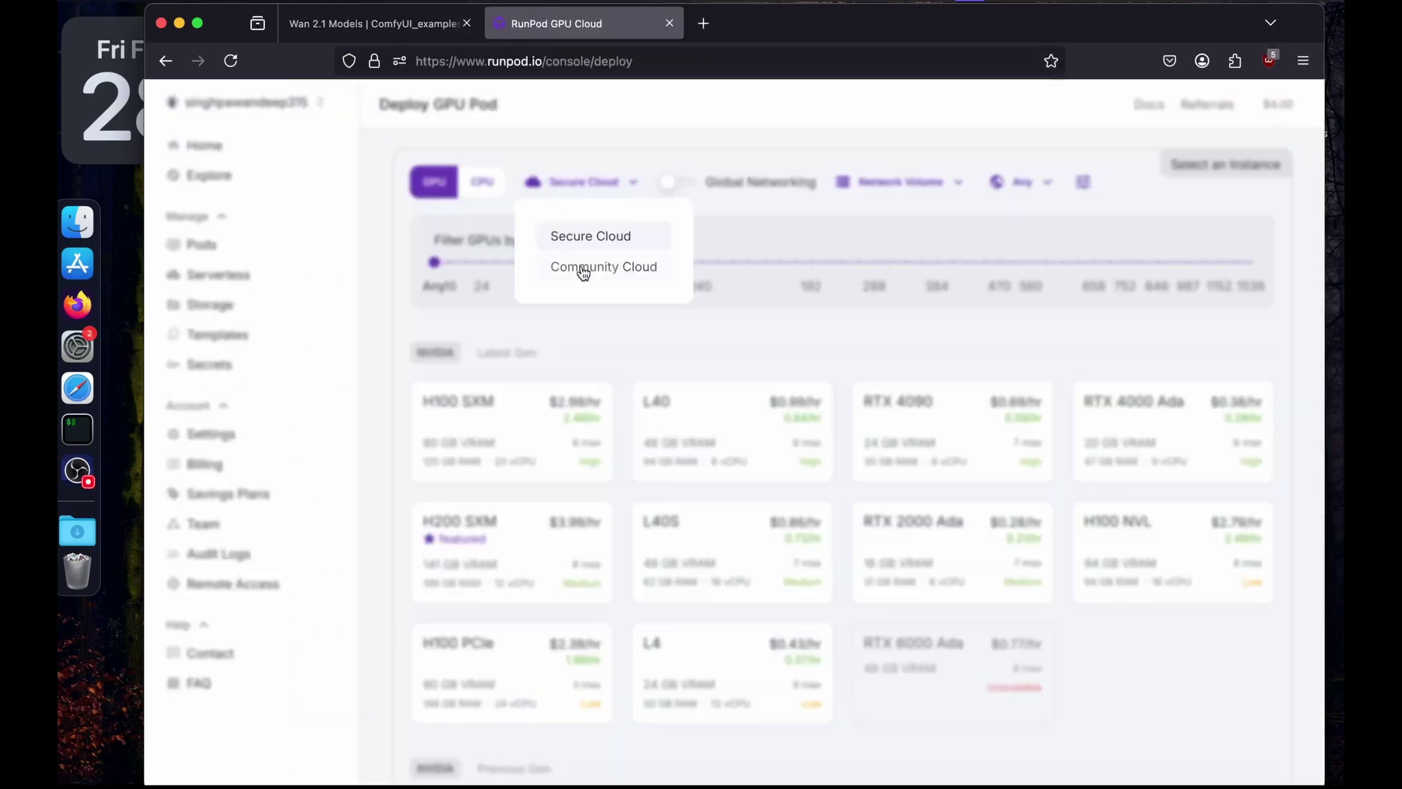
Start deploying a new GPU pod from Pods with the cloud filter set to Community Cloud
{"action": "left_click", "coordinate": [582, 269]}
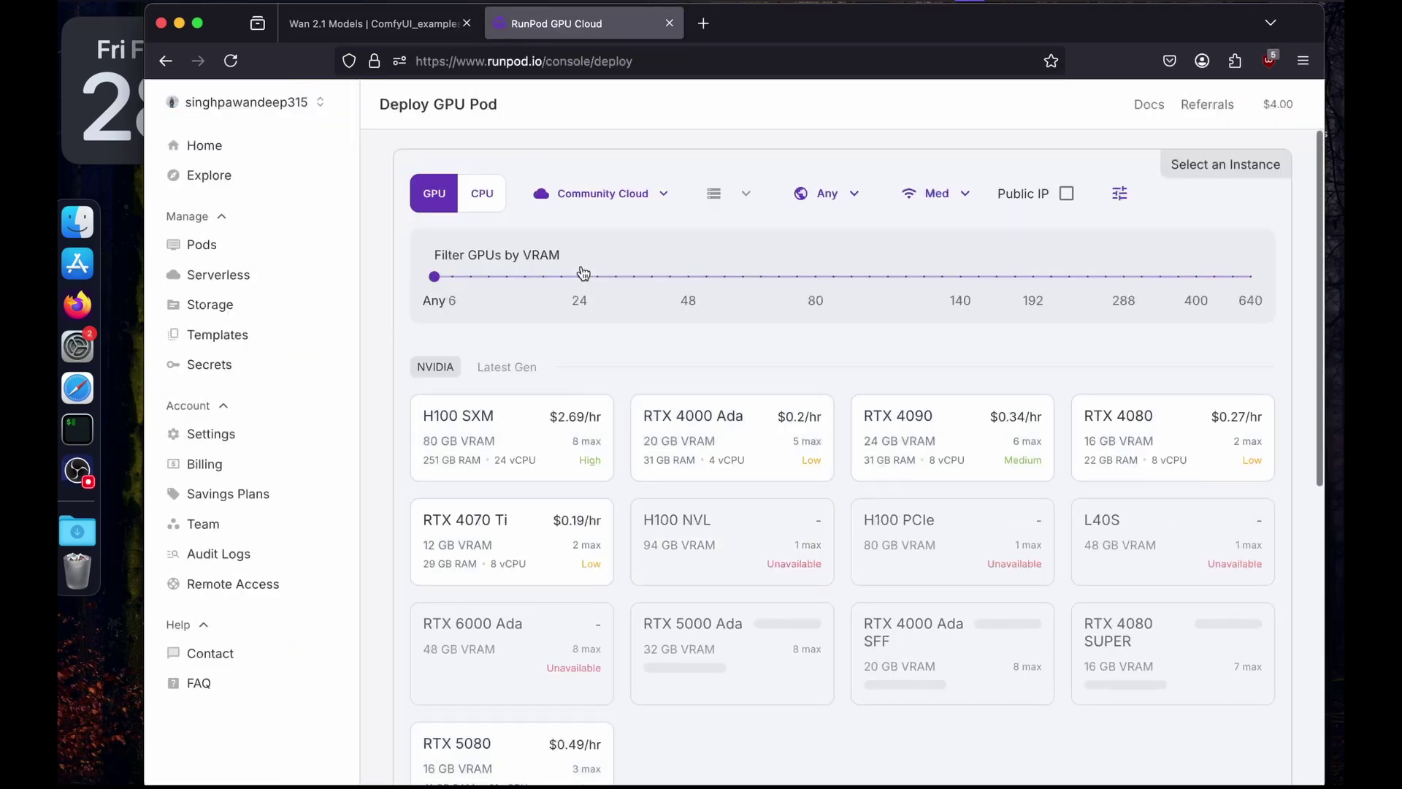
{"action": "scroll", "coordinate": [583, 273], "scroll_direction": "down", "scroll_amount": 7}
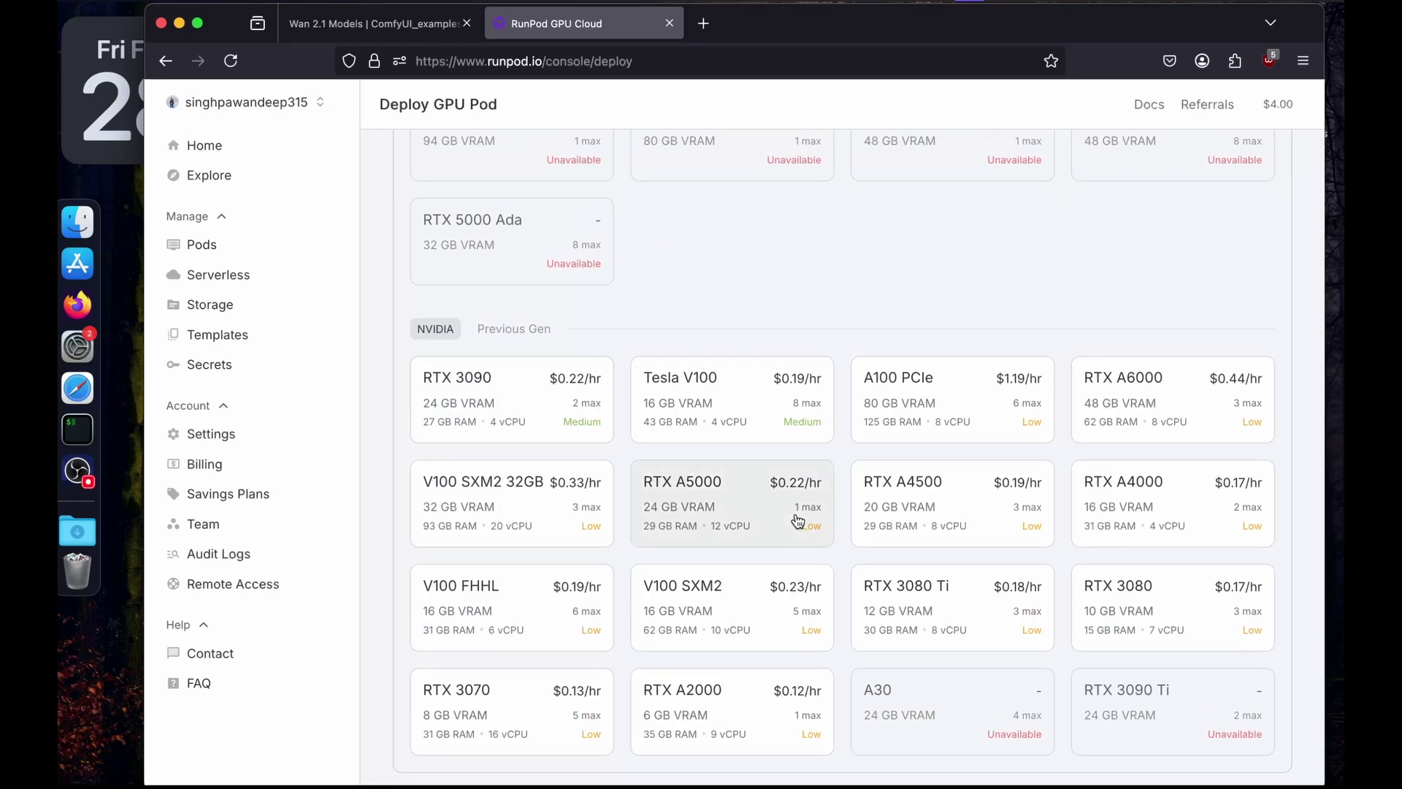
{"action": "scroll", "coordinate": [620, 244], "scroll_direction": "up", "scroll_amount": 7}
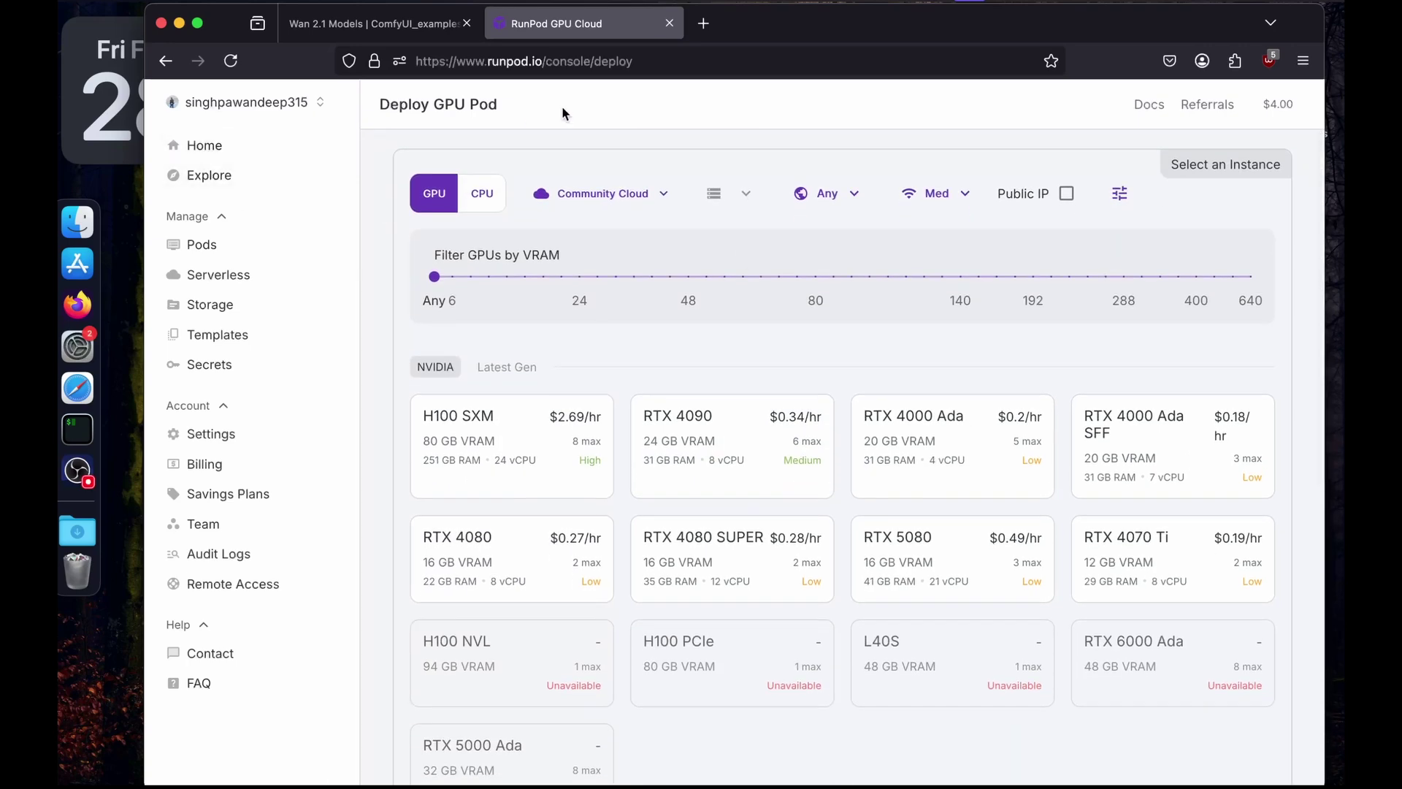
{"action": "left_click", "coordinate": [228, 253]}
{"action": "left_click", "coordinate": [412, 162]}
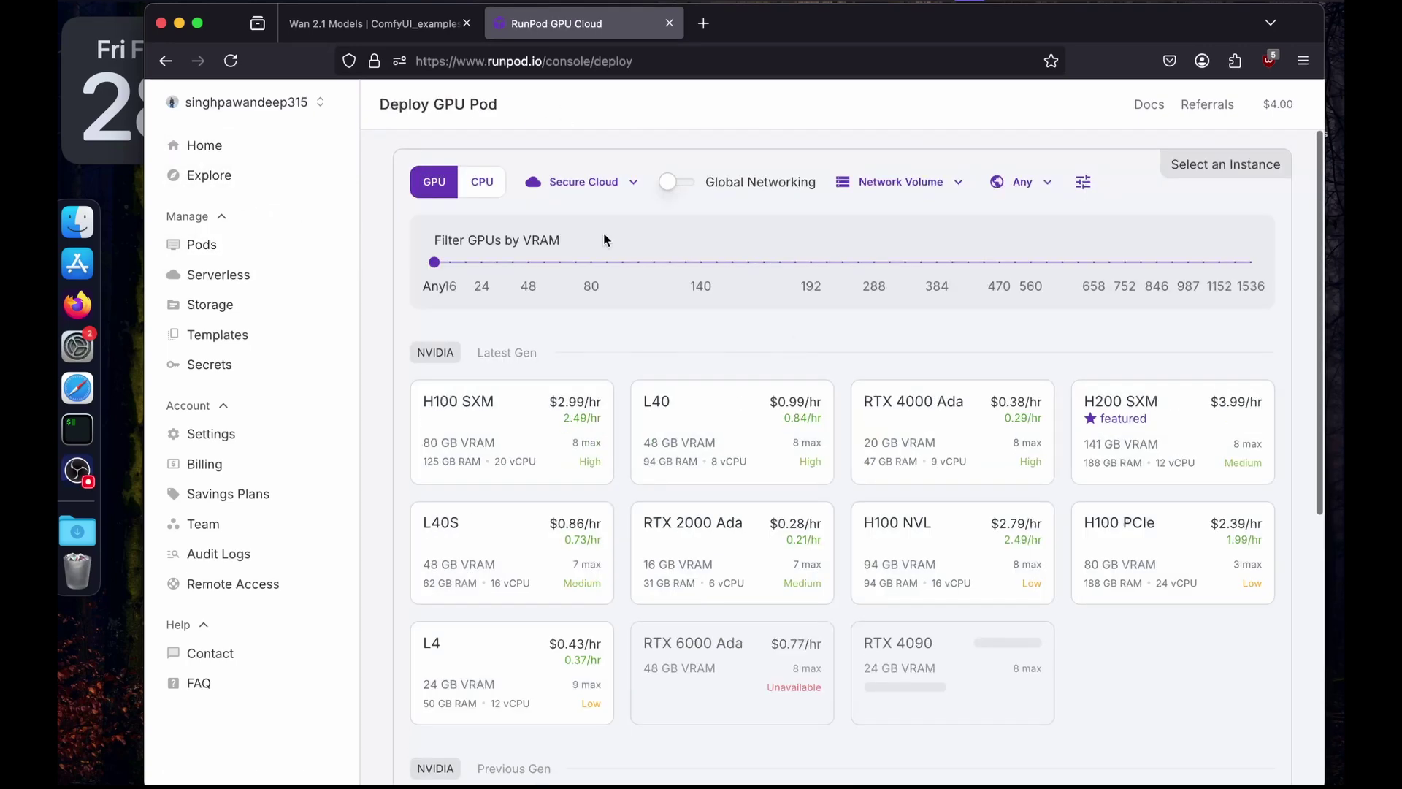
{"action": "left_click", "coordinate": [549, 181]}
{"action": "left_click", "coordinate": [562, 266]}
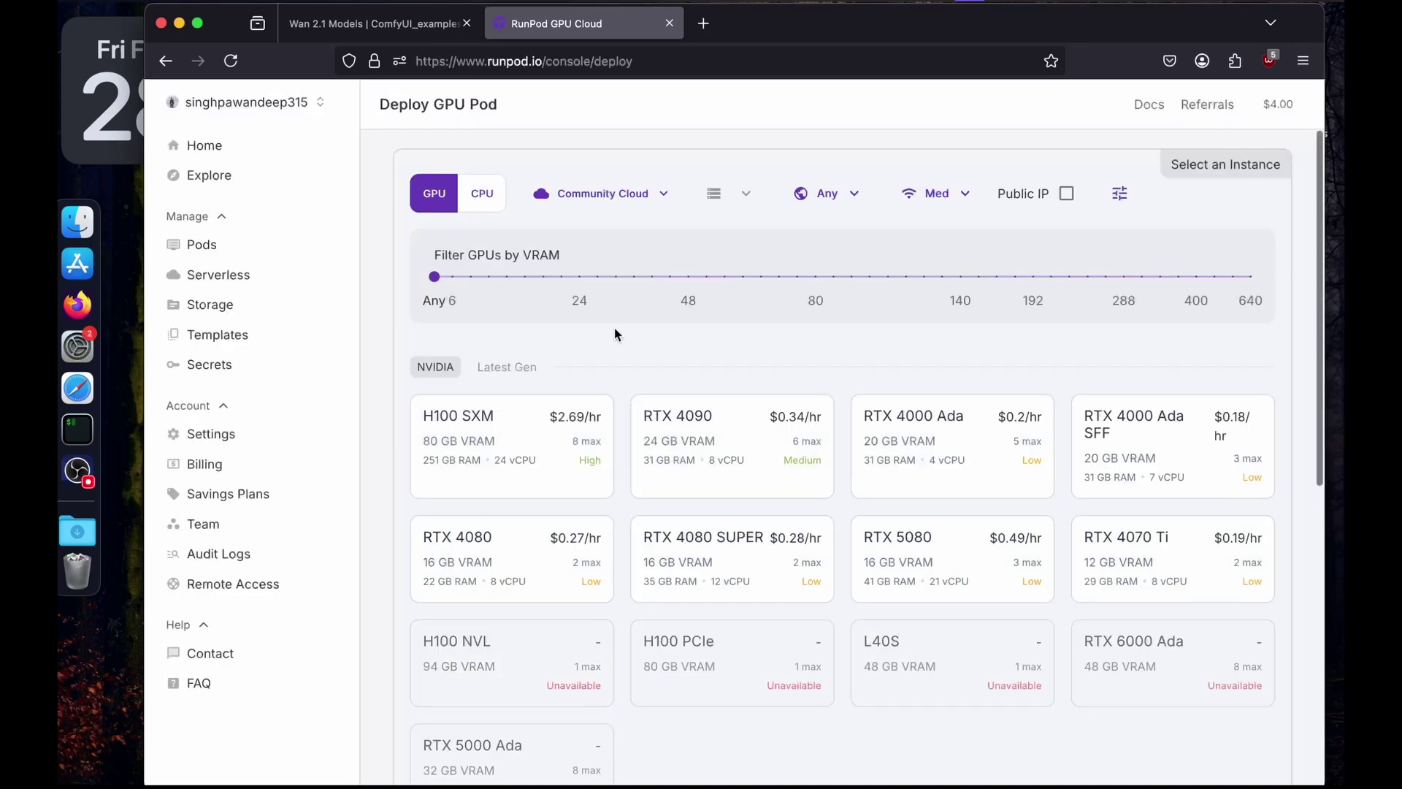
Select the RTX A4000 GPU under Previous Gen at $0.17/hr
{"action": "scroll", "coordinate": [615, 329], "scroll_direction": "down", "scroll_amount": 5}
{"action": "scroll", "coordinate": [615, 334], "scroll_direction": "up", "scroll_amount": 1}
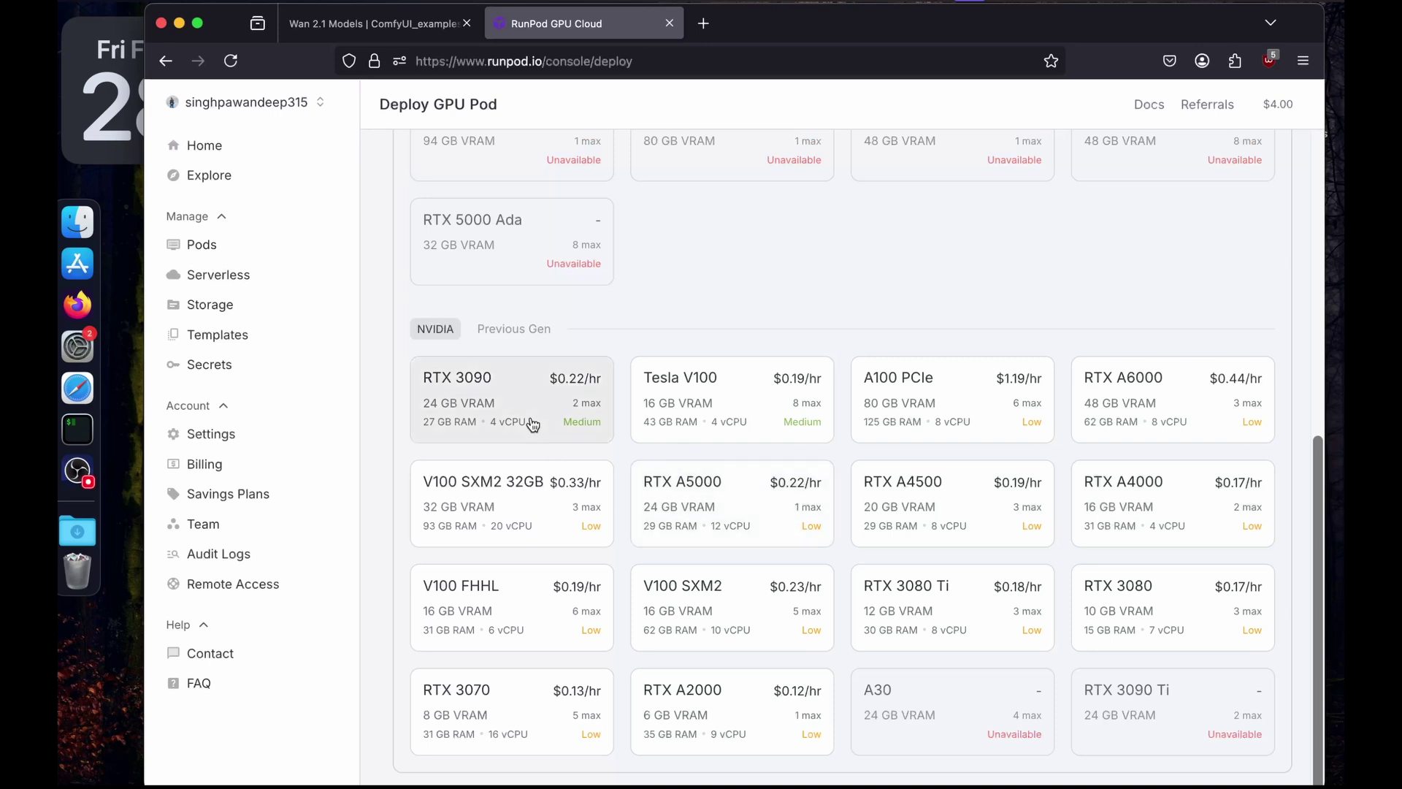
{"action": "left_click", "coordinate": [1205, 509]}
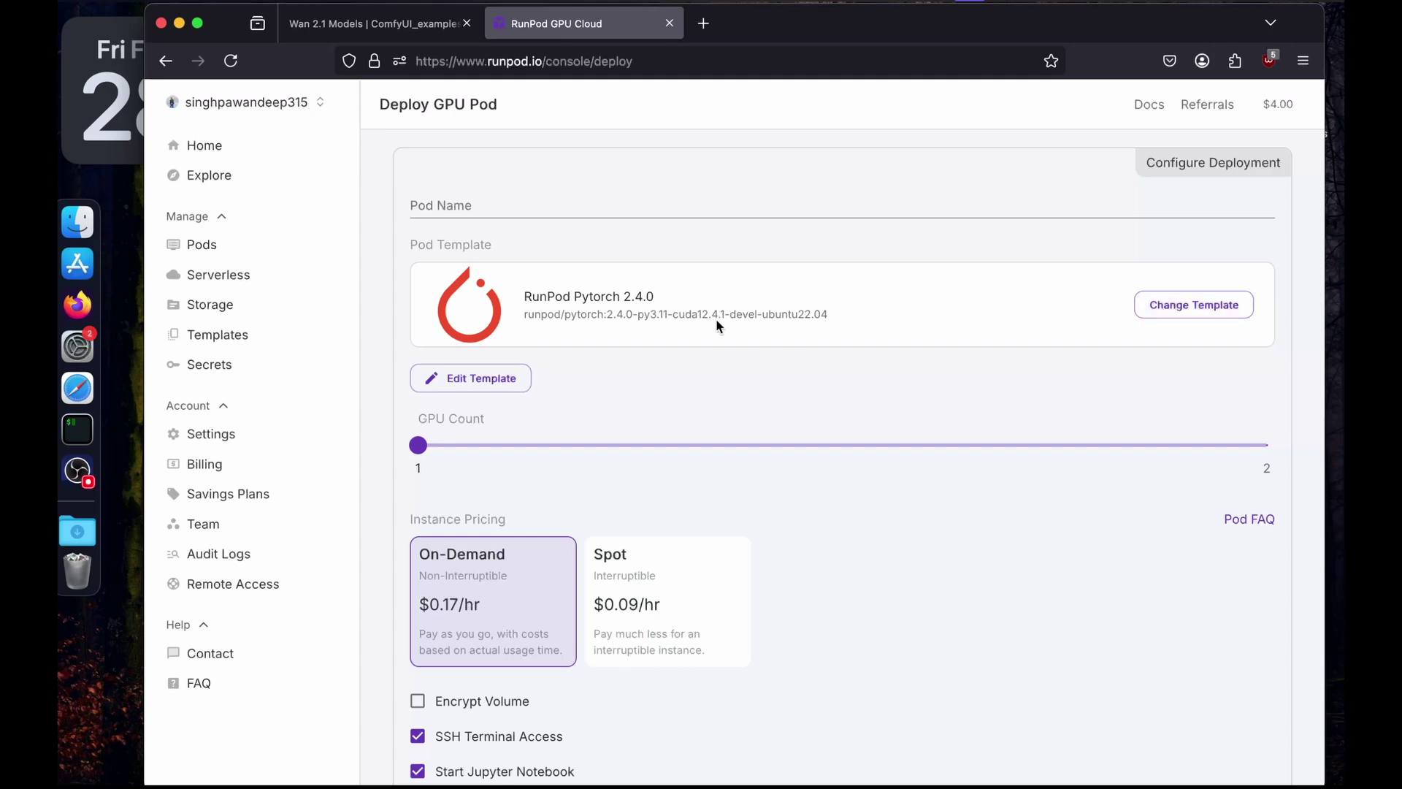
Switch to the RunPod Pytorch 2.4.0 template and override its exposed HTTP ports to 8888,4000,8188
{"action": "left_click", "coordinate": [1168, 309]}
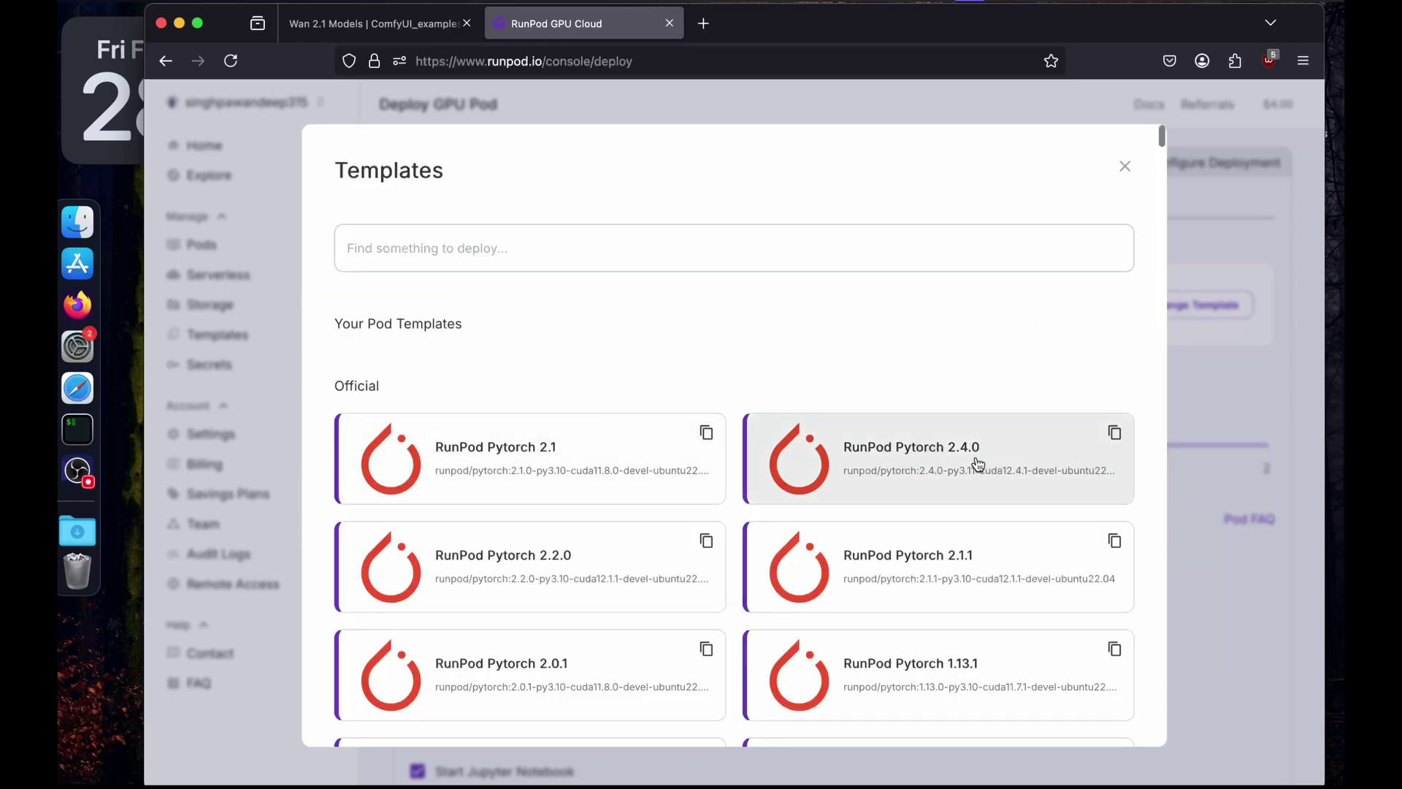
{"action": "left_click", "coordinate": [1029, 486]}
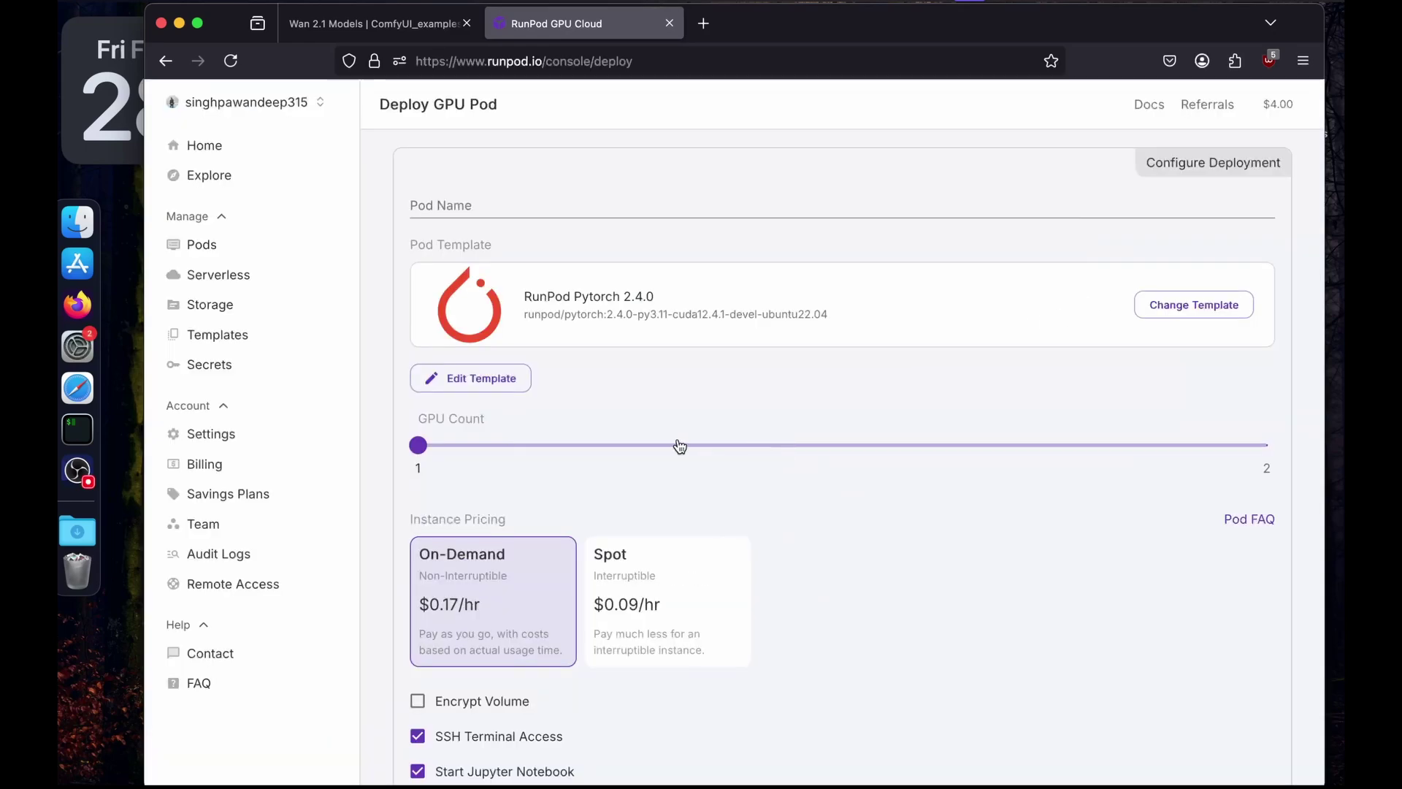
{"action": "left_click", "coordinate": [483, 378]}
{"action": "left_click", "coordinate": [451, 585]}
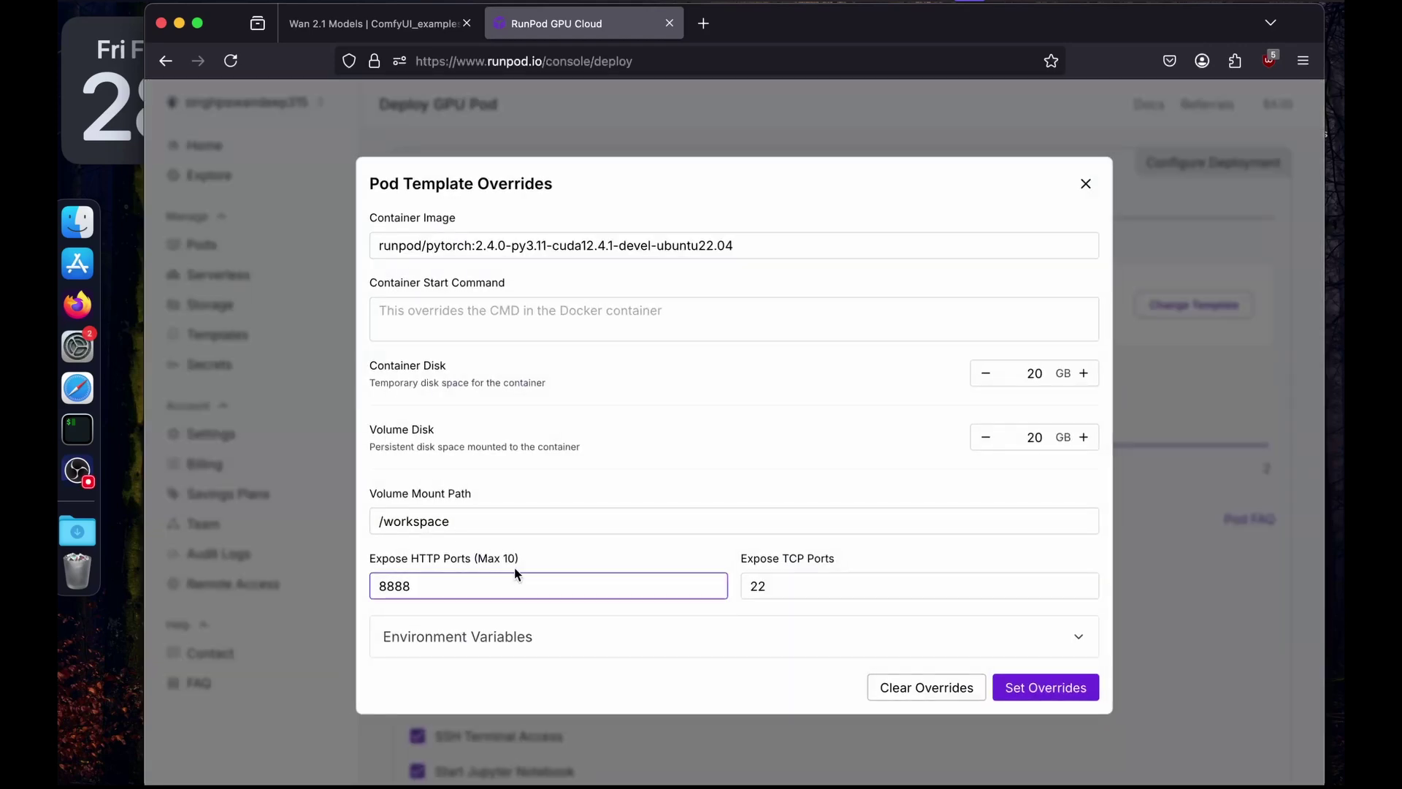
{"action": "type", "text": ","}
{"action": "key", "text": "Down"}
{"action": "key", "text": "Return"}
{"action": "left_click", "coordinate": [1021, 687]}
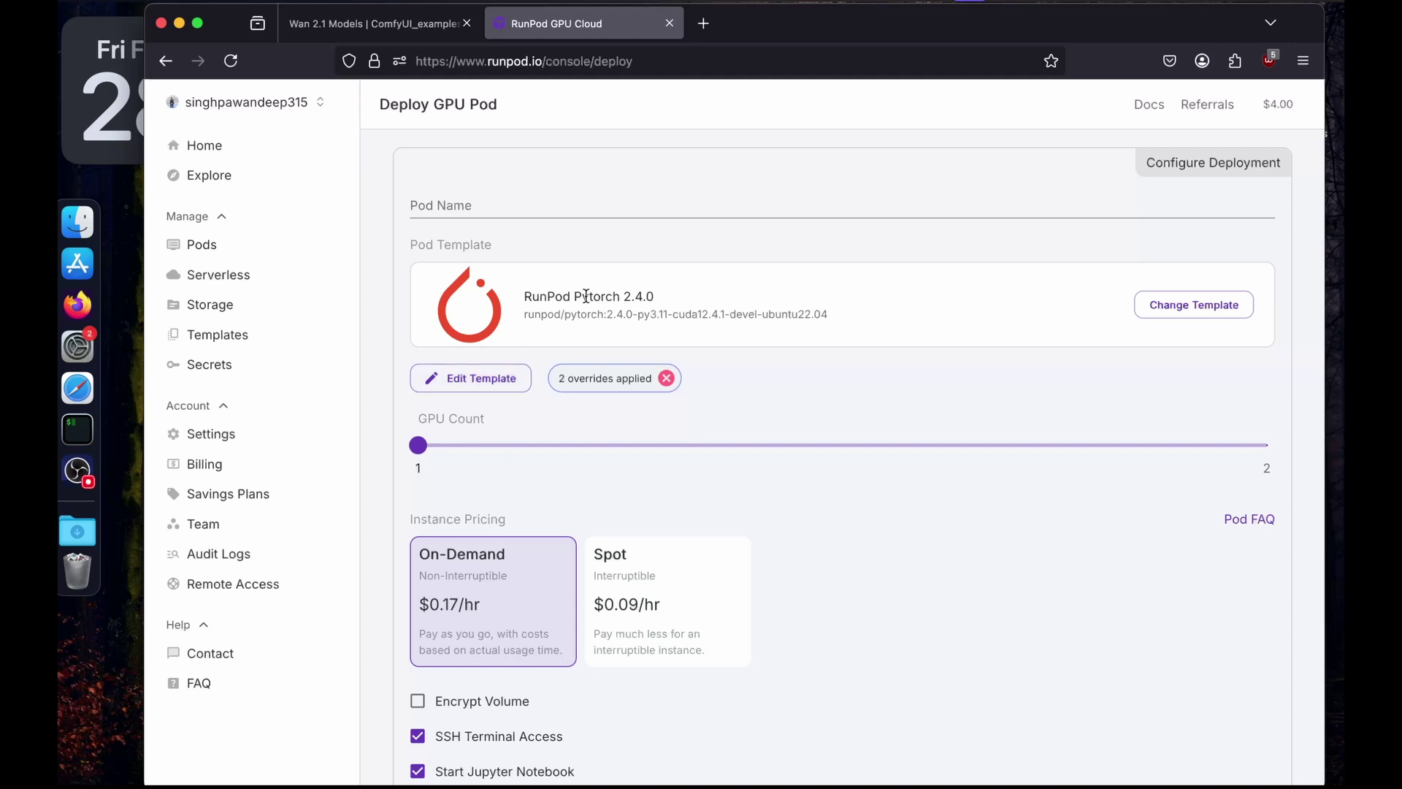
Deploy the RTX A4000 pod On-Demand and expand its card in My Pods
{"action": "scroll", "coordinate": [602, 387], "scroll_direction": "down", "scroll_amount": 5}
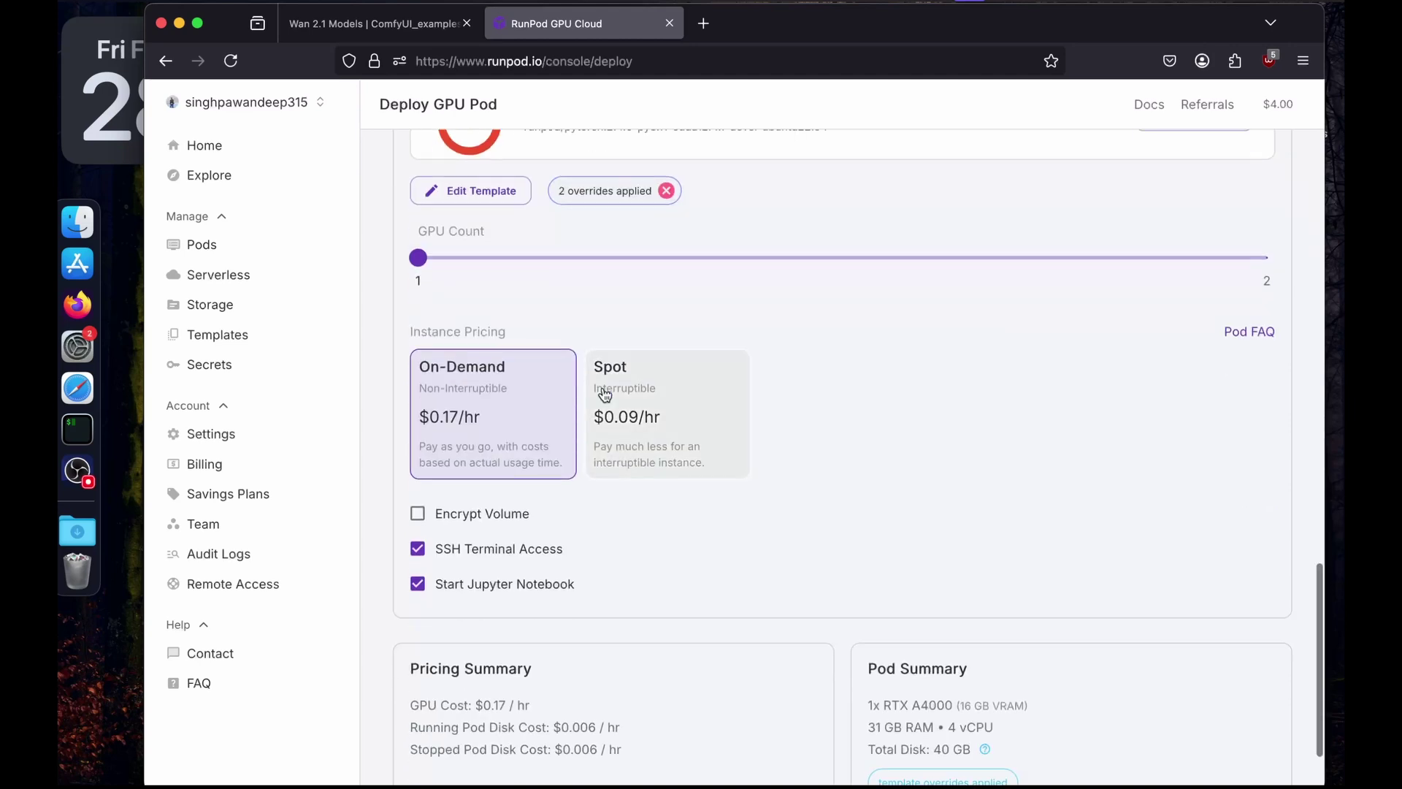
{"action": "scroll", "coordinate": [605, 395], "scroll_direction": "down", "scroll_amount": 3}
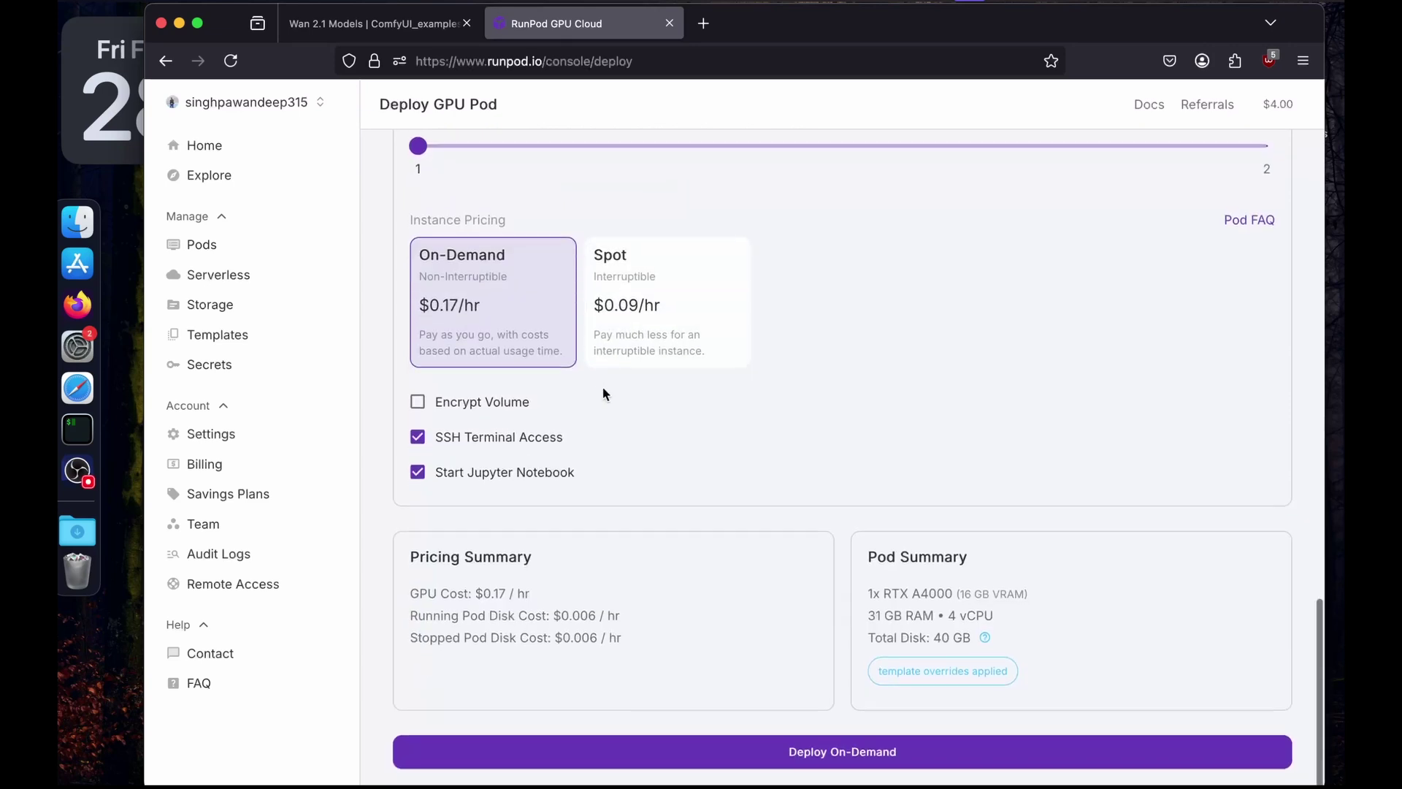
{"action": "left_click", "coordinate": [802, 756]}
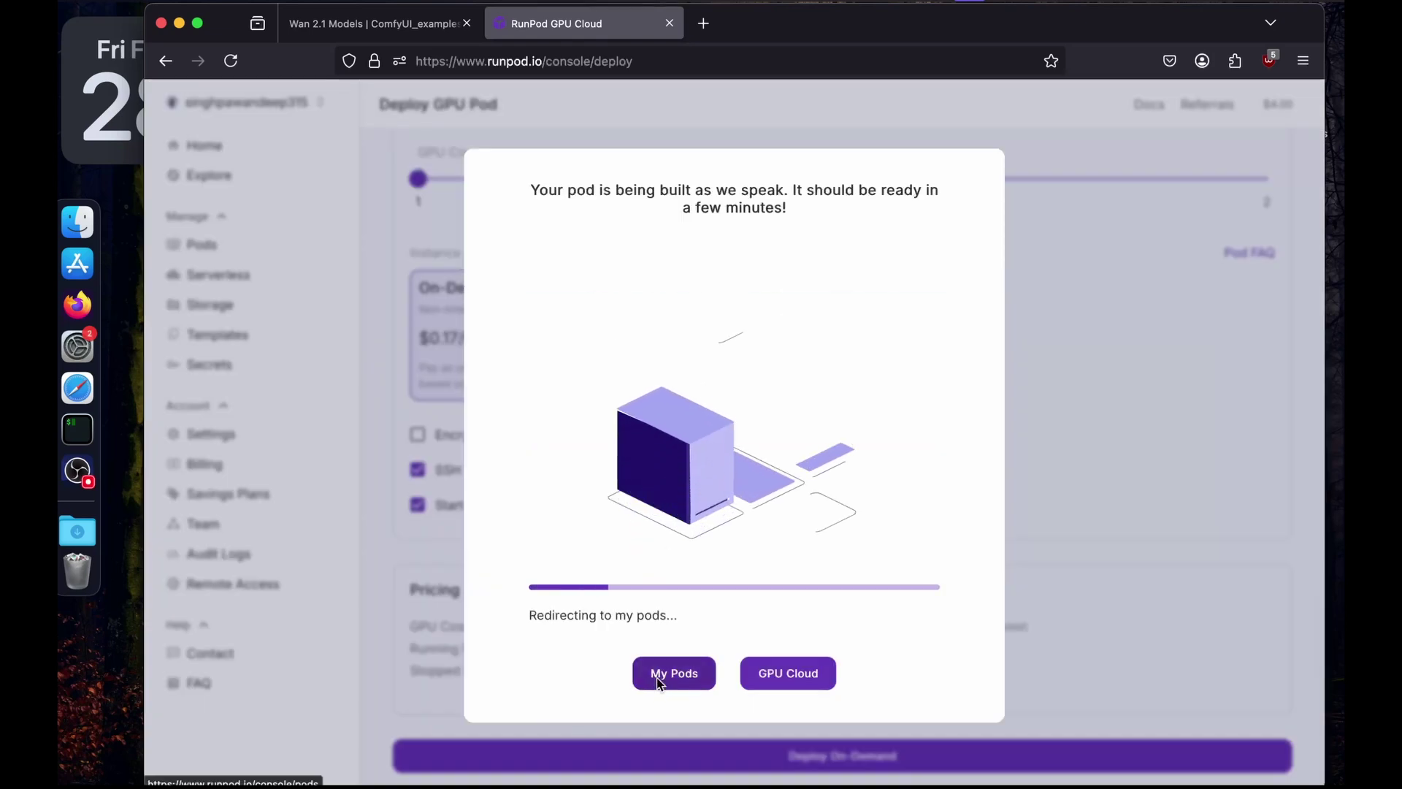
{"action": "left_click", "coordinate": [659, 682]}
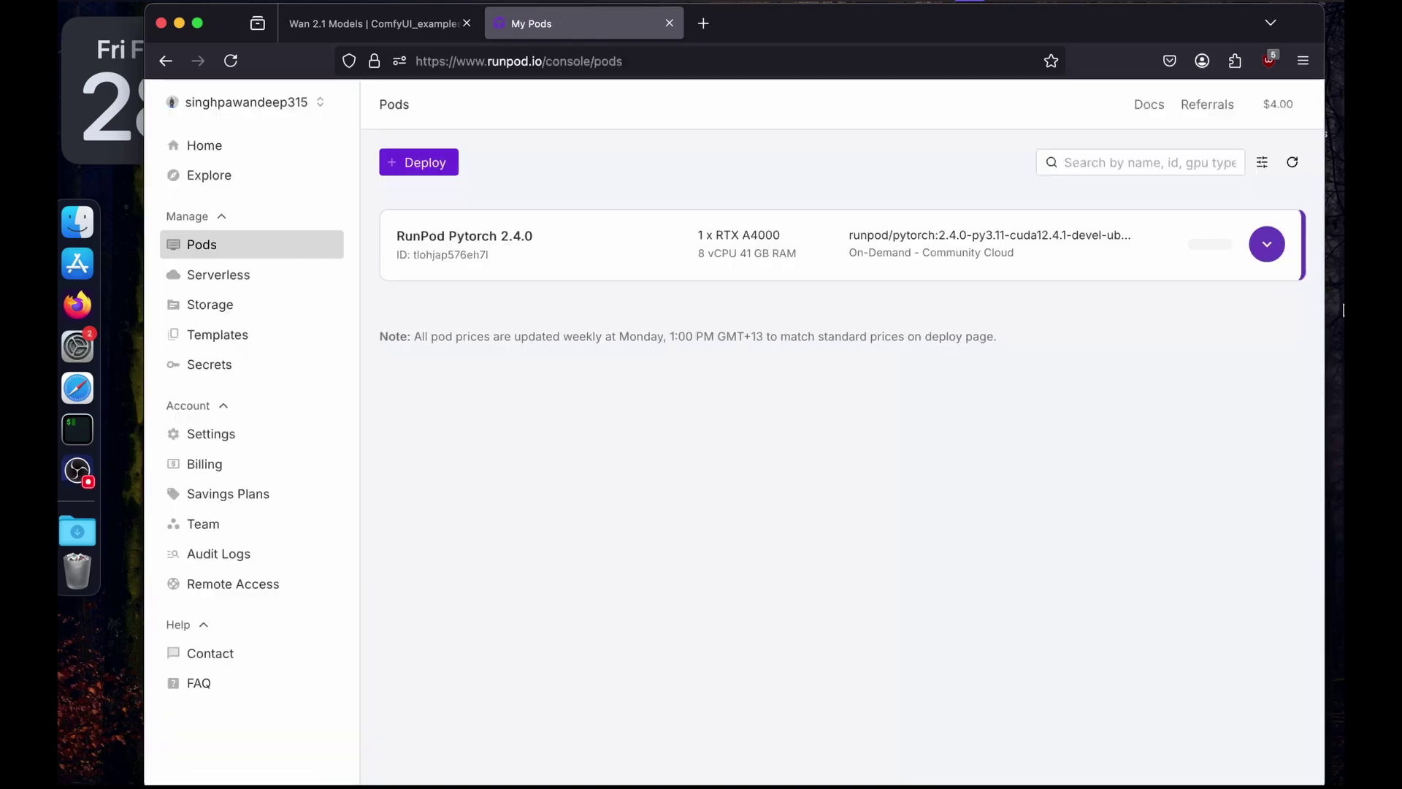
{"action": "left_click", "coordinate": [1267, 246]}
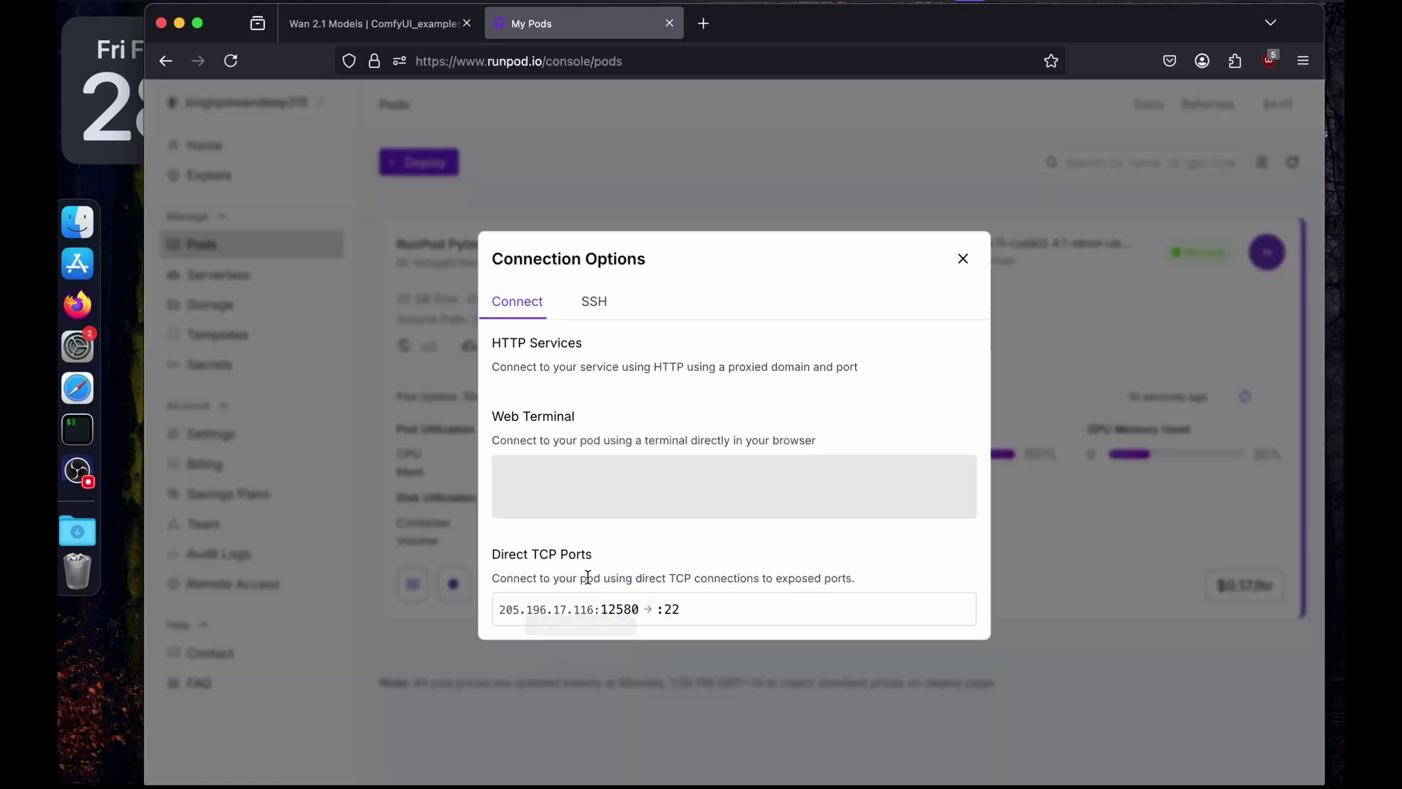
Start the pod's Web Terminal from Connection Options and open it in a new tab
{"action": "left_click", "coordinate": [589, 583]}
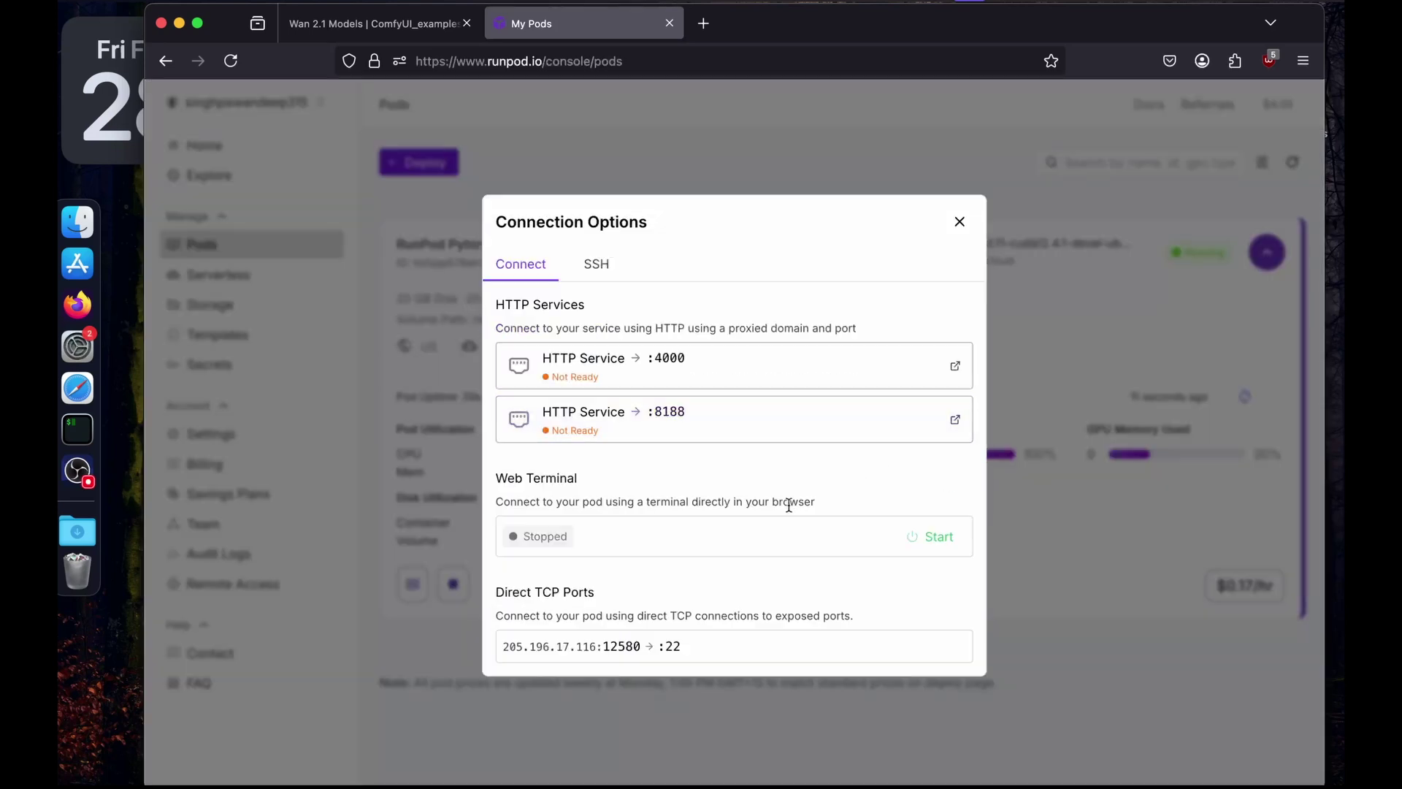
{"action": "left_click", "coordinate": [935, 563]}
{"action": "left_click", "coordinate": [935, 563]}
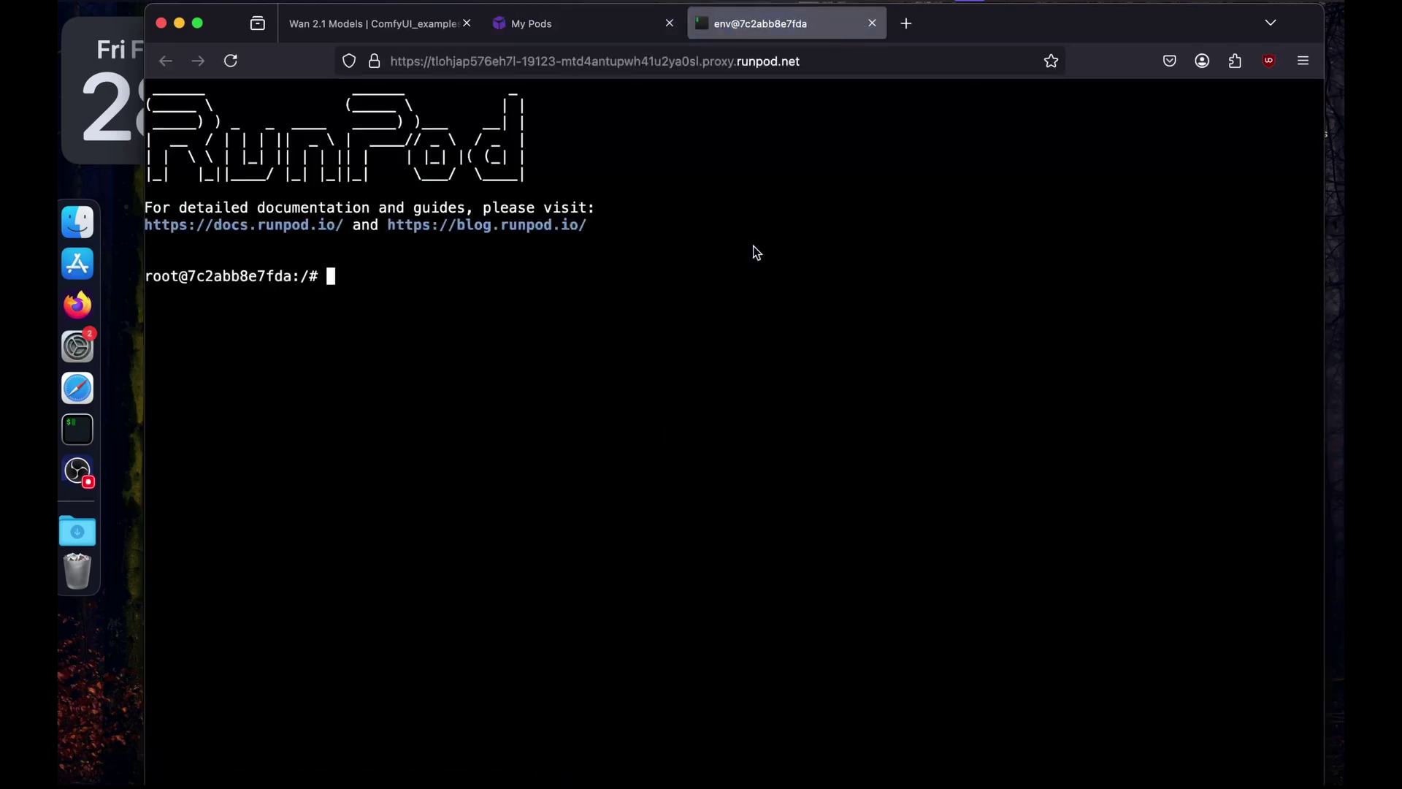
Search system search for 'iter', dismiss it, then start a new search for a different app
{"action": "key", "text": "super+space"}
{"action": "type", "text": "iter"}
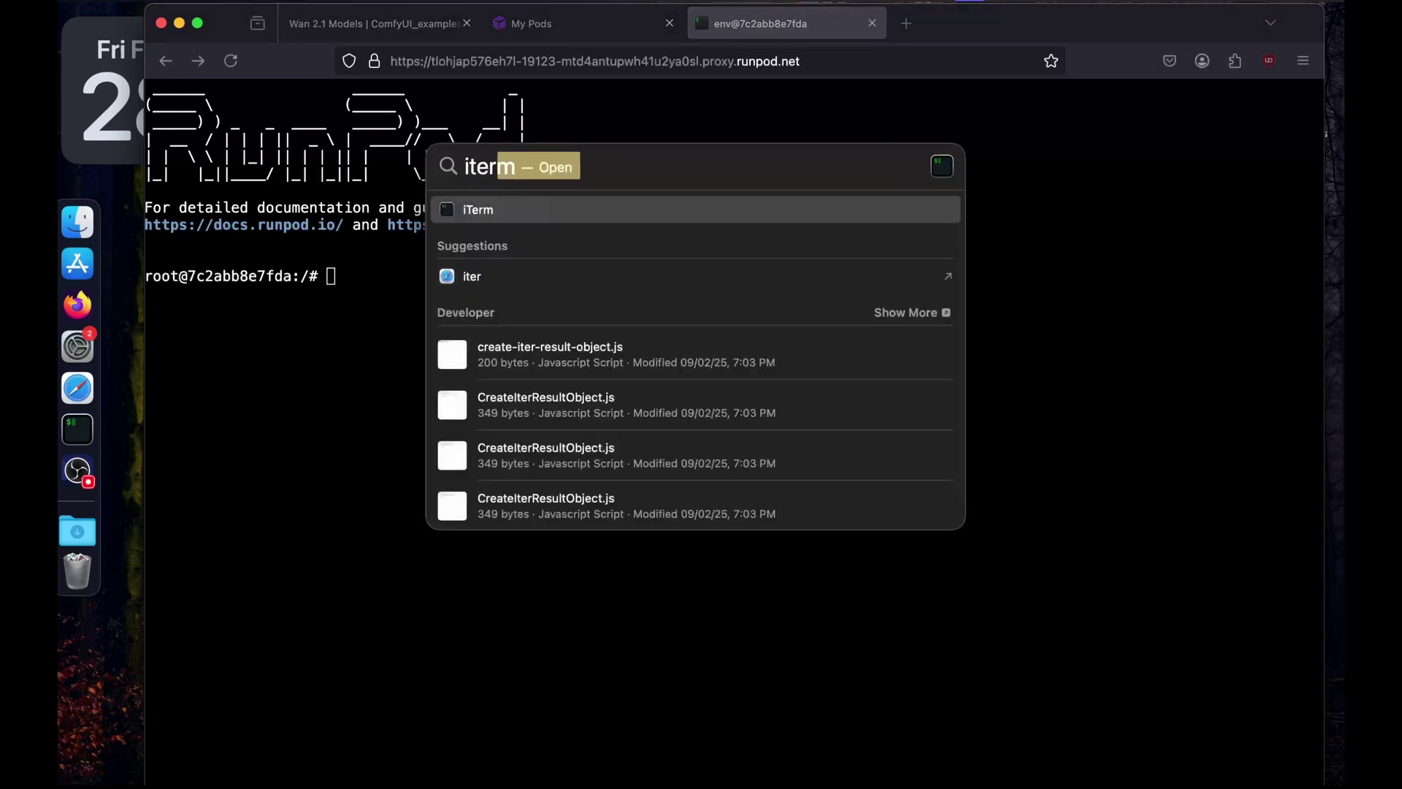
{"action": "key", "text": "Escape"}
{"action": "key", "text": "Escape"}
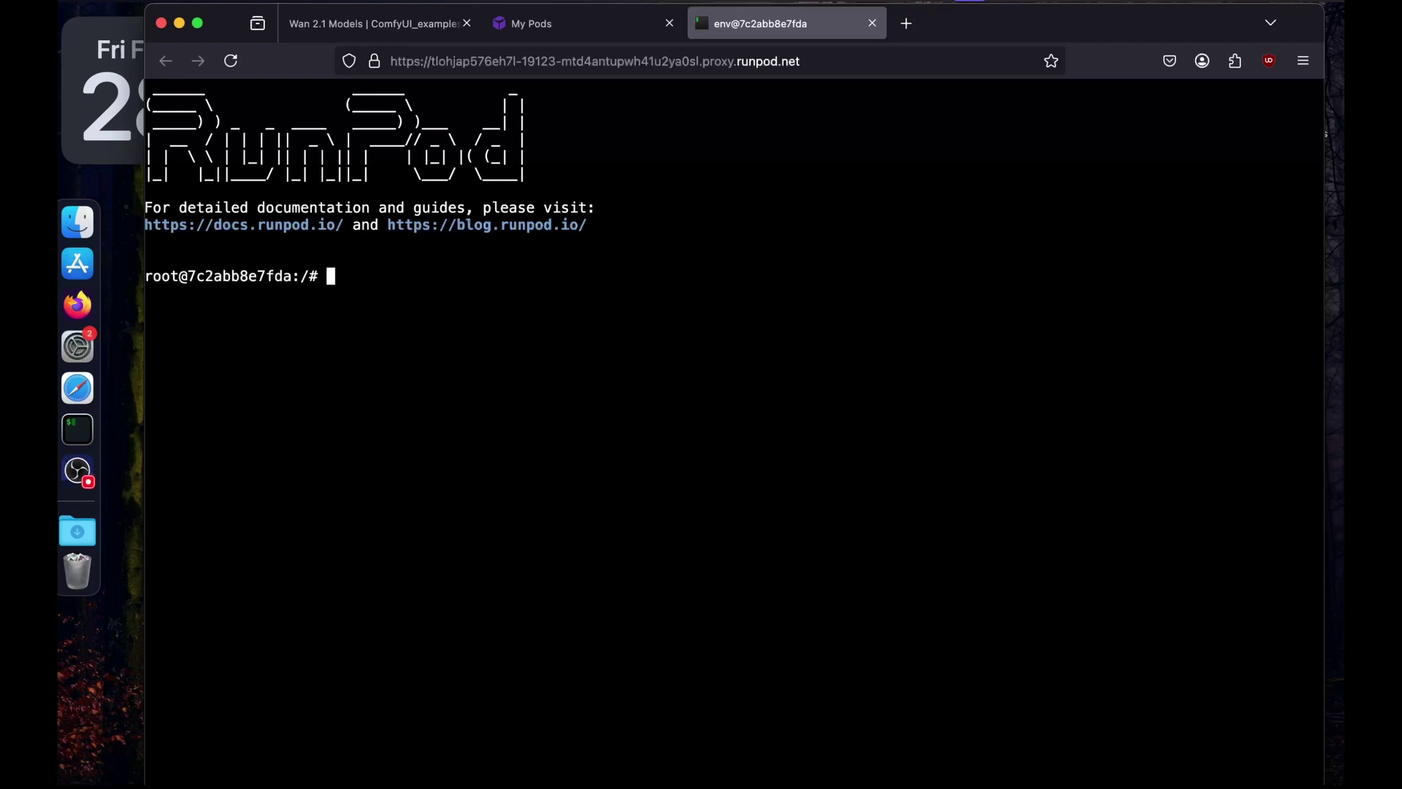
{"action": "key", "text": "super+space"}
{"action": "type", "text": "iter"}
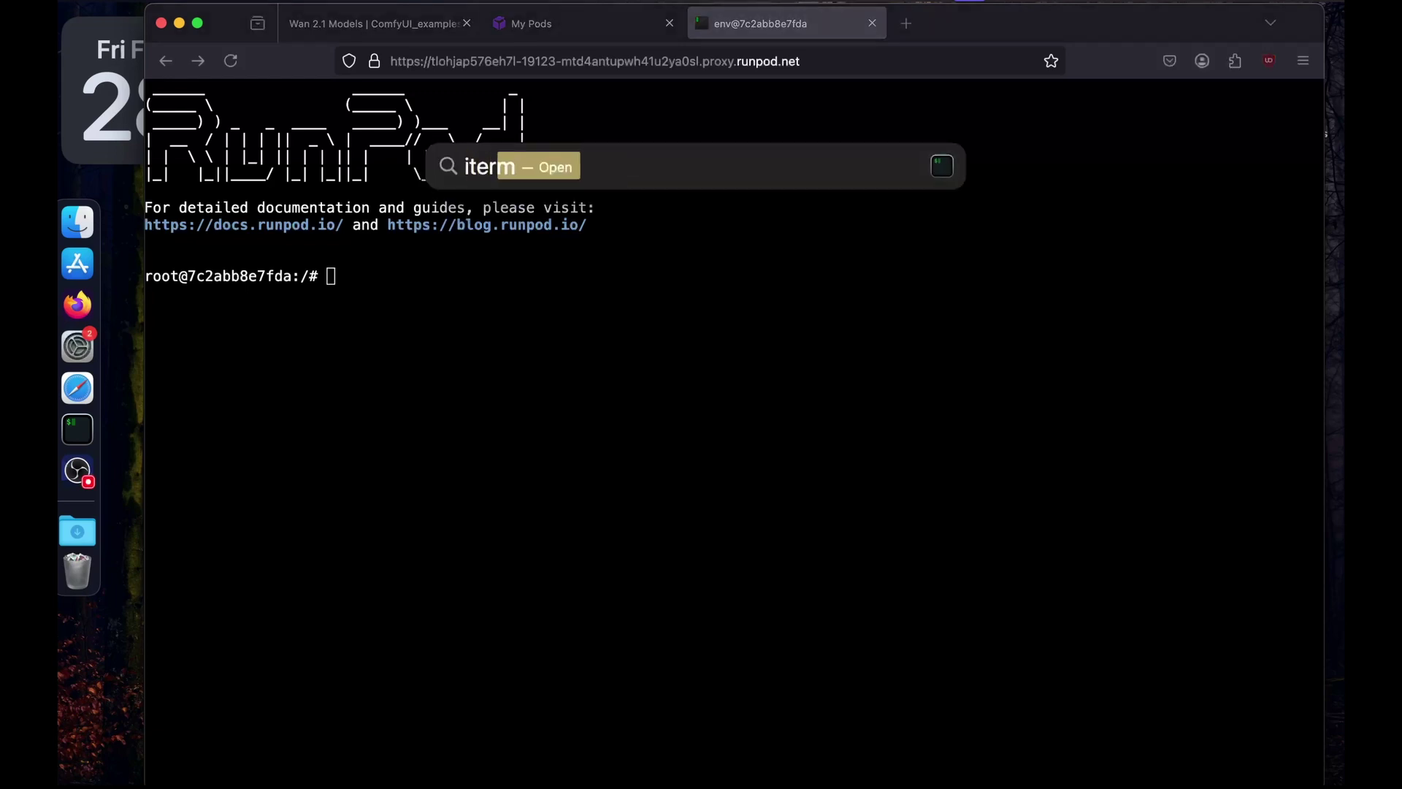
{"action": "key", "text": "BackSpace"}
{"action": "key", "text": "BackSpace"}
{"action": "key", "text": "BackSpace"}
{"action": "key", "text": "BackSpace"}
{"action": "key", "text": "BackSpace"}
Launch the local Terminal app from search and quit it again
{"action": "type", "text": "termina"}
{"action": "key", "text": "Return"}
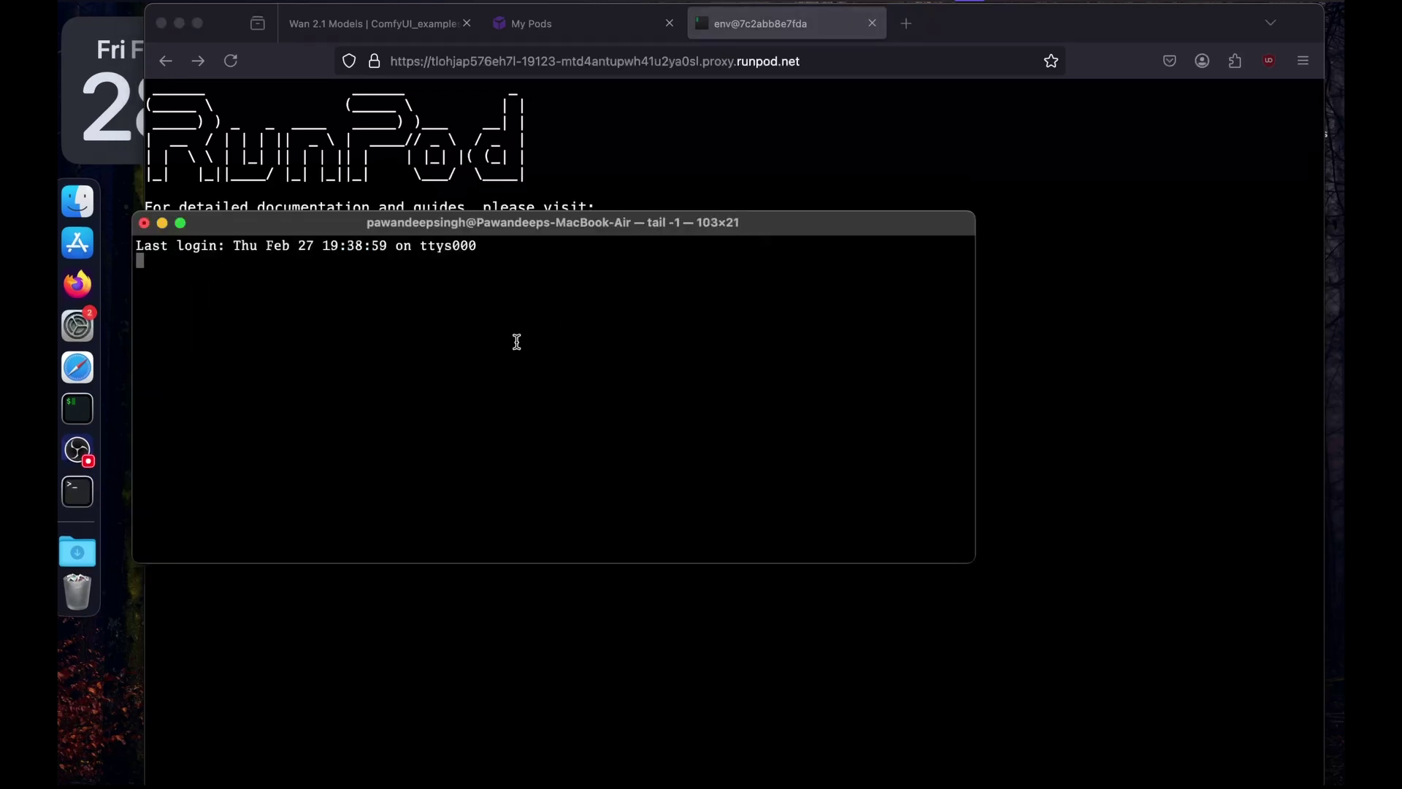
{"action": "key", "text": "super+q"}
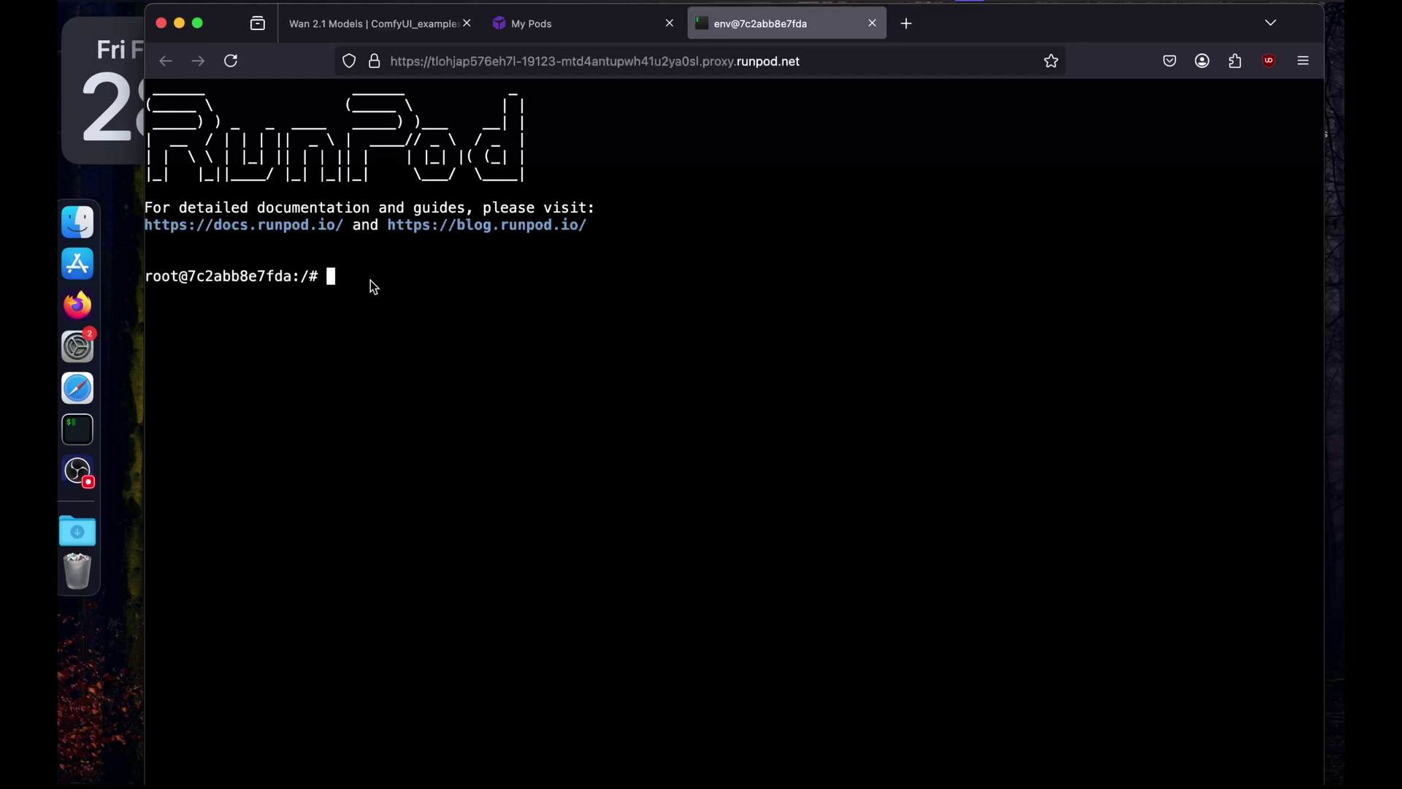
List the pod's root directory with ls and change into workspace/
{"action": "type", "text": "ls"}
{"action": "key", "text": "Return"}
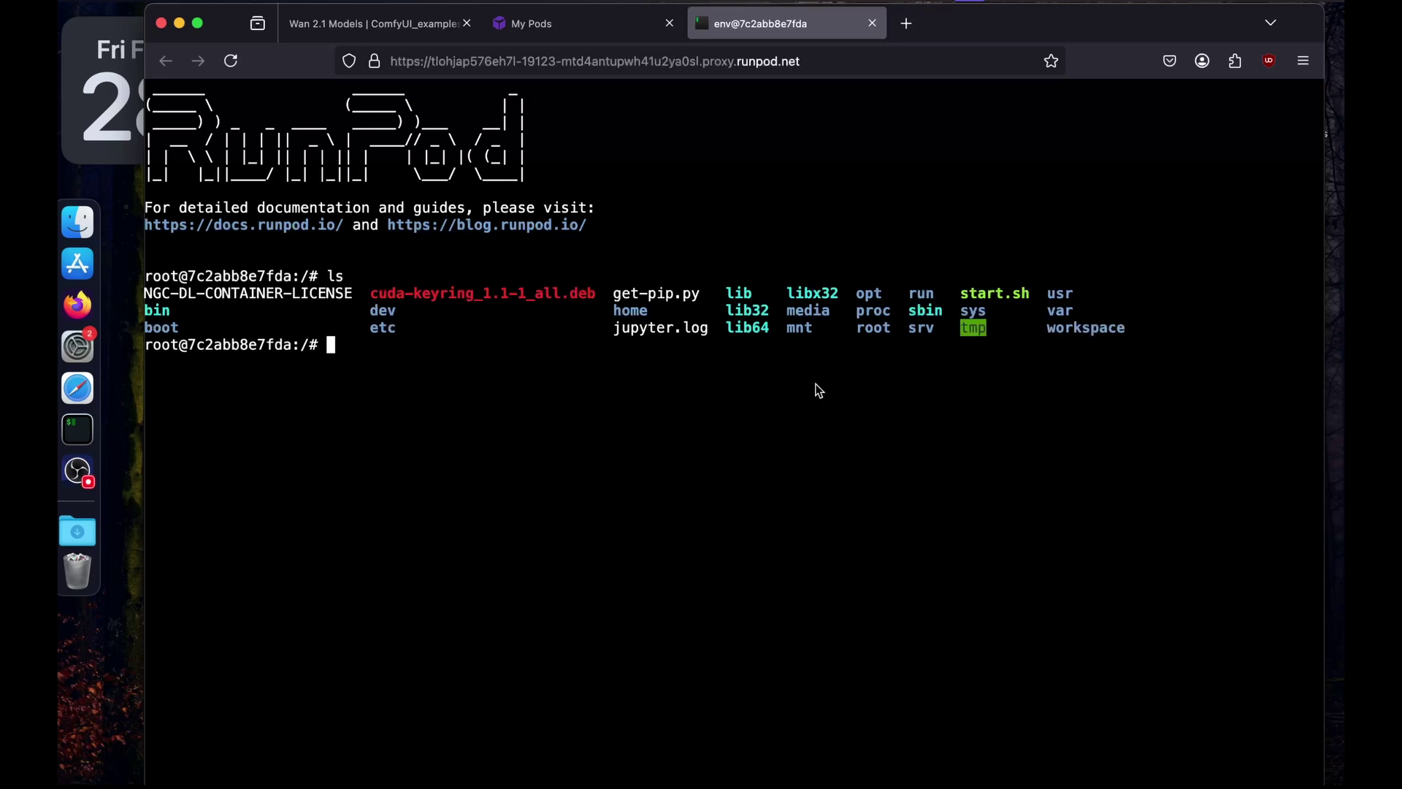
{"action": "type", "text": "cd workspace/"}
{"action": "key", "text": "Return"}
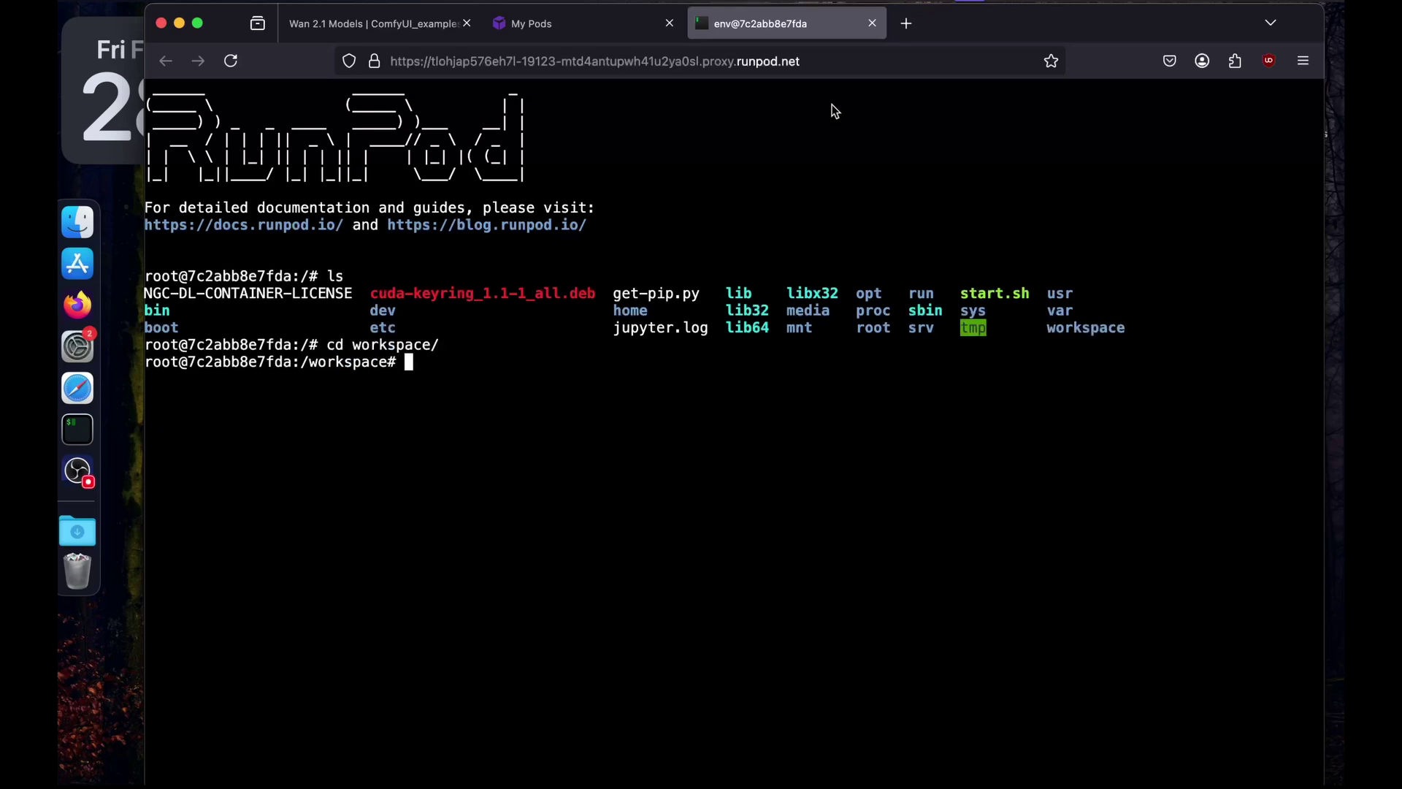
Copy the ComfyUI clone URL from GitHub and run git clone with it in /workspace
{"action": "key", "text": "super+shift+t"}
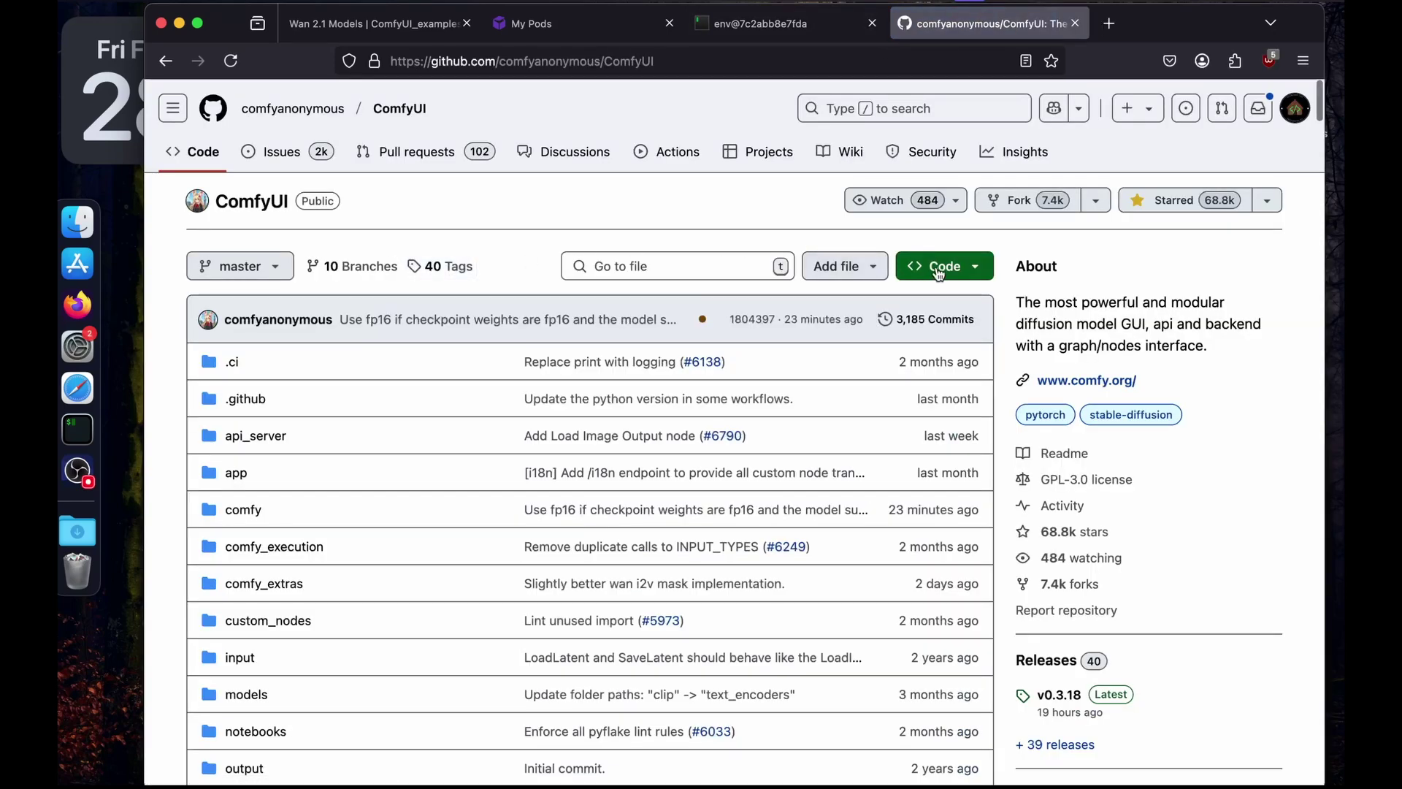
{"action": "left_click", "coordinate": [938, 267]}
{"action": "left_click", "coordinate": [968, 419]}
{"action": "left_click", "coordinate": [759, 26]}
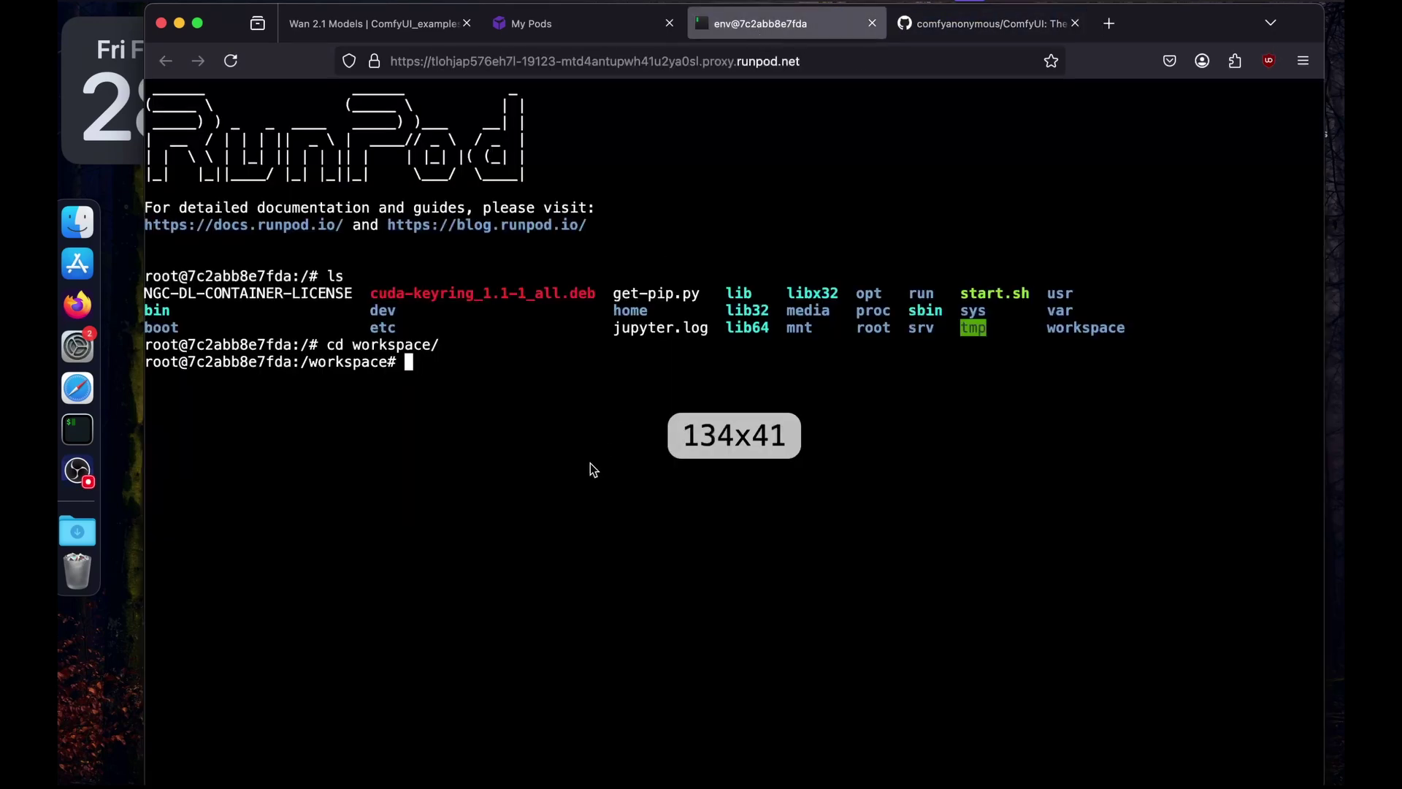
{"action": "type", "text": "git clone"}
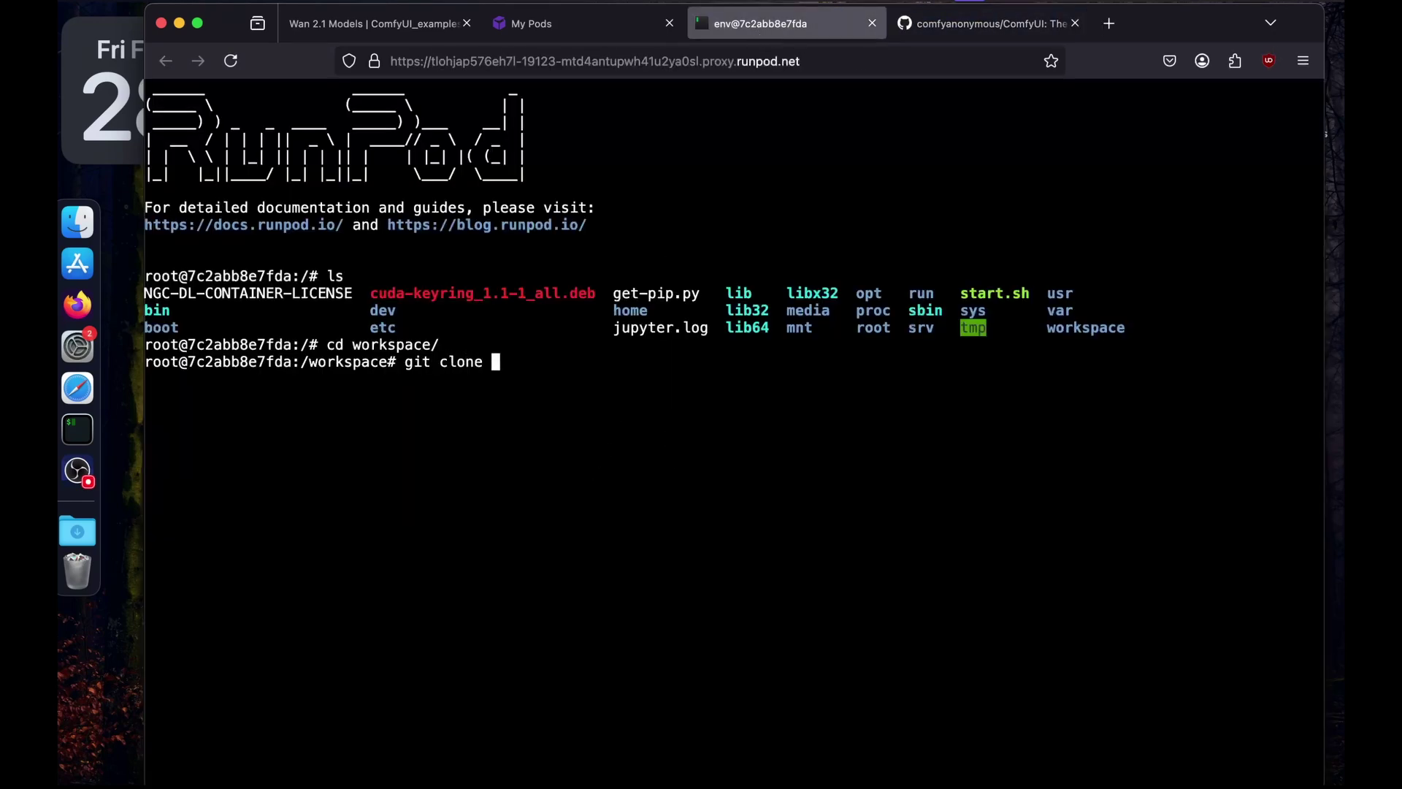
{"action": "key", "text": "super+v"}
{"action": "key", "text": "Return"}
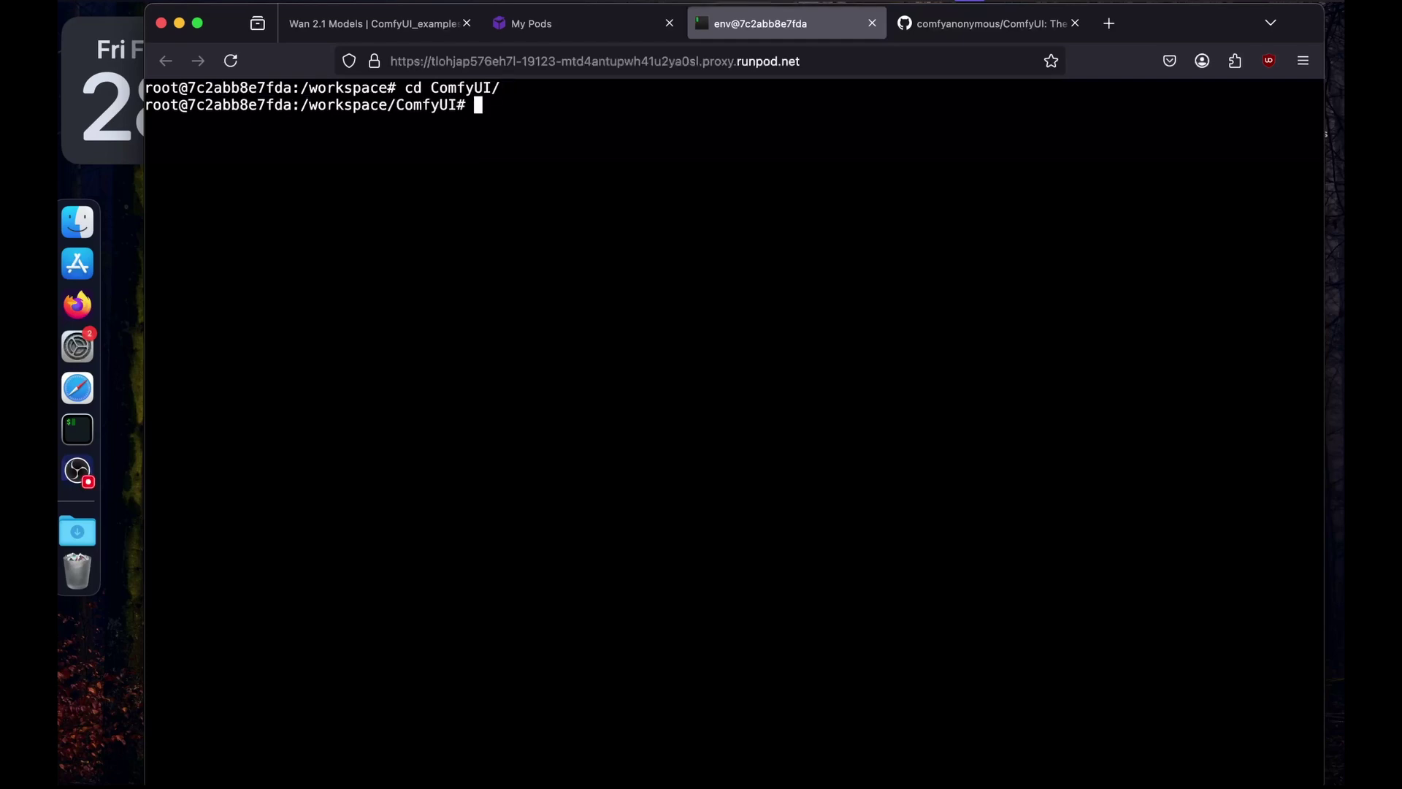
Install ComfyUI's Python requirements with pip install -r requirements.txt
{"action": "type", "text": "ls"}
{"action": "key", "text": "Return"}
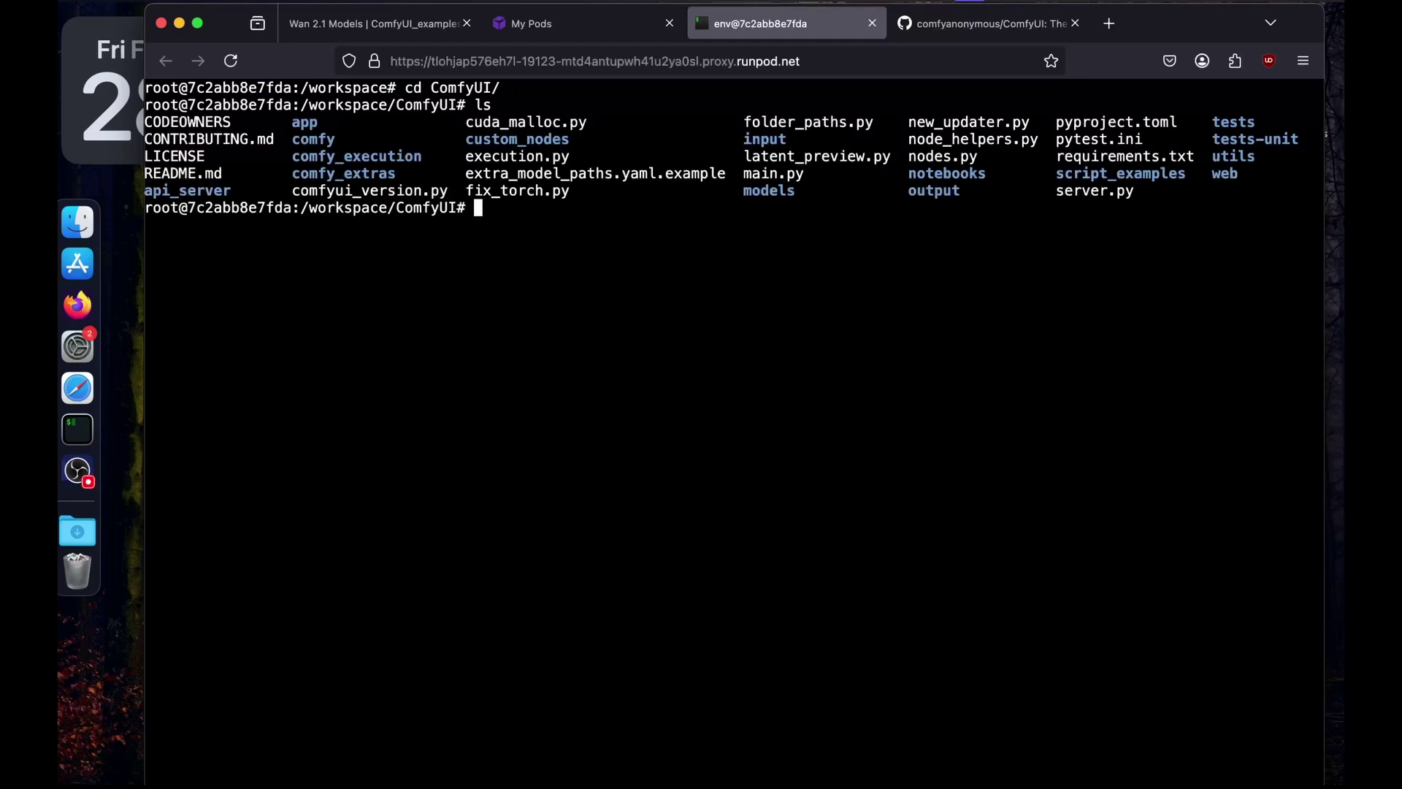
{"action": "type", "text": "pip install -r requirements.txt"}
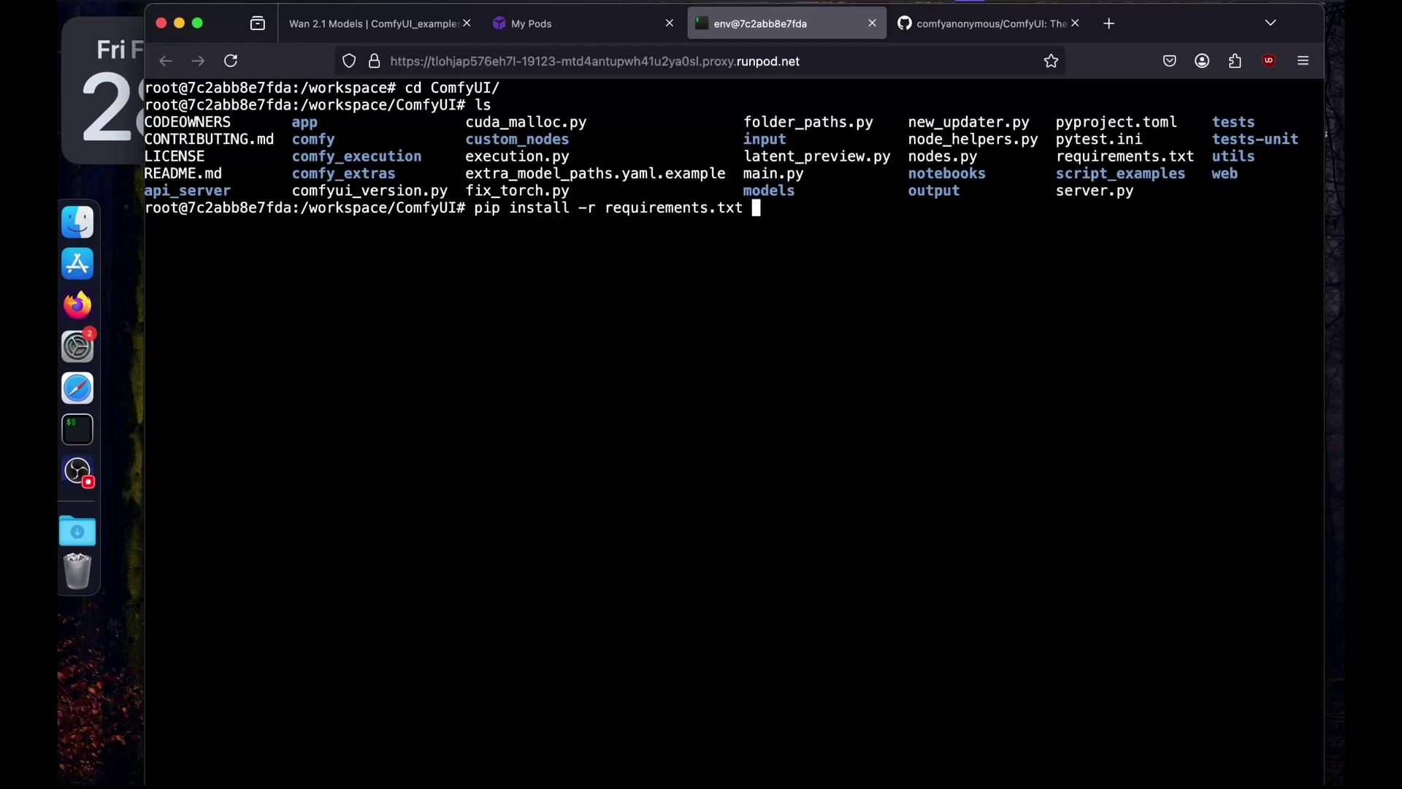
{"action": "key", "text": "Return"}
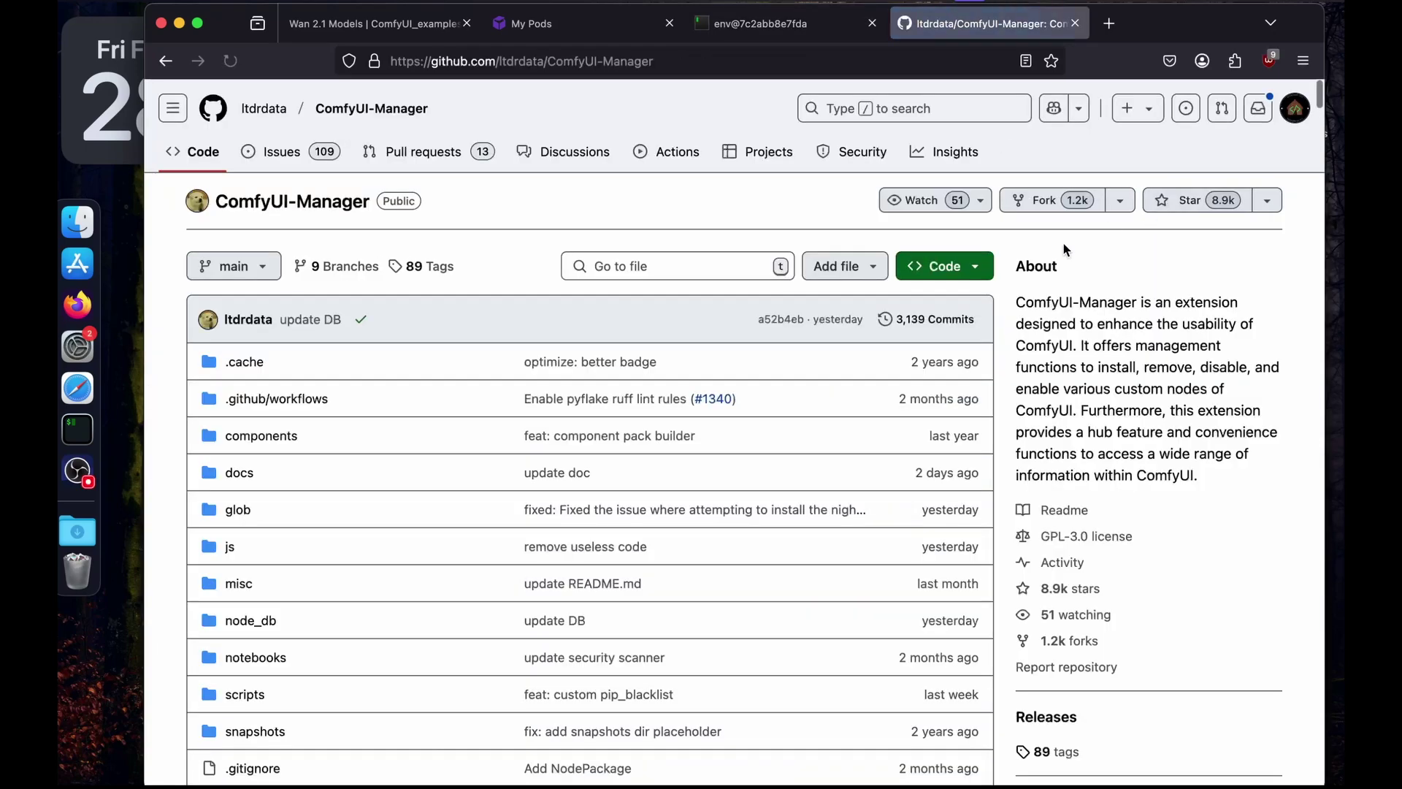
Copy the ComfyUI-Manager HTTPS clone URL from GitHub's Code menu and return to the terminal
{"action": "left_click", "coordinate": [979, 275]}
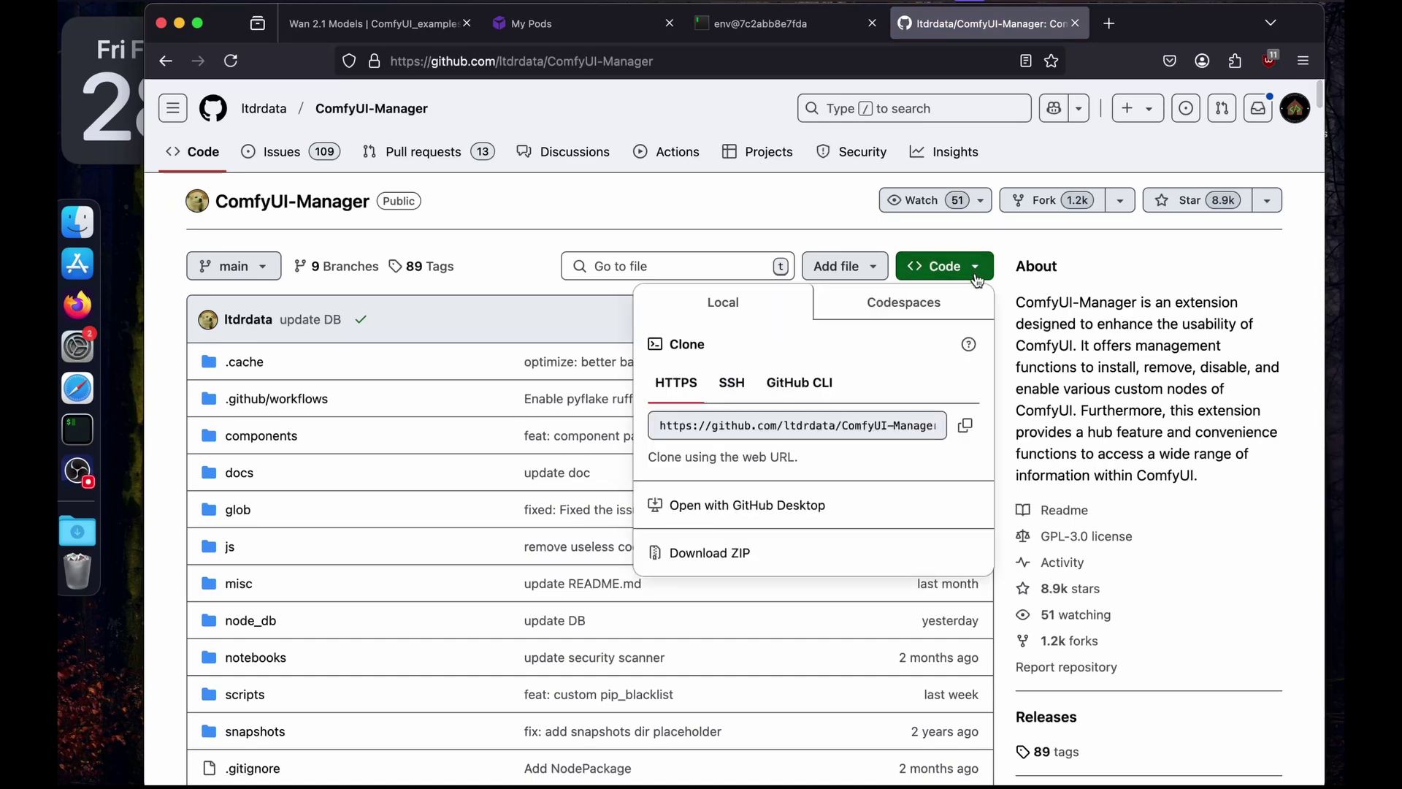
{"action": "left_click", "coordinate": [965, 425]}
{"action": "left_click", "coordinate": [780, 206]}
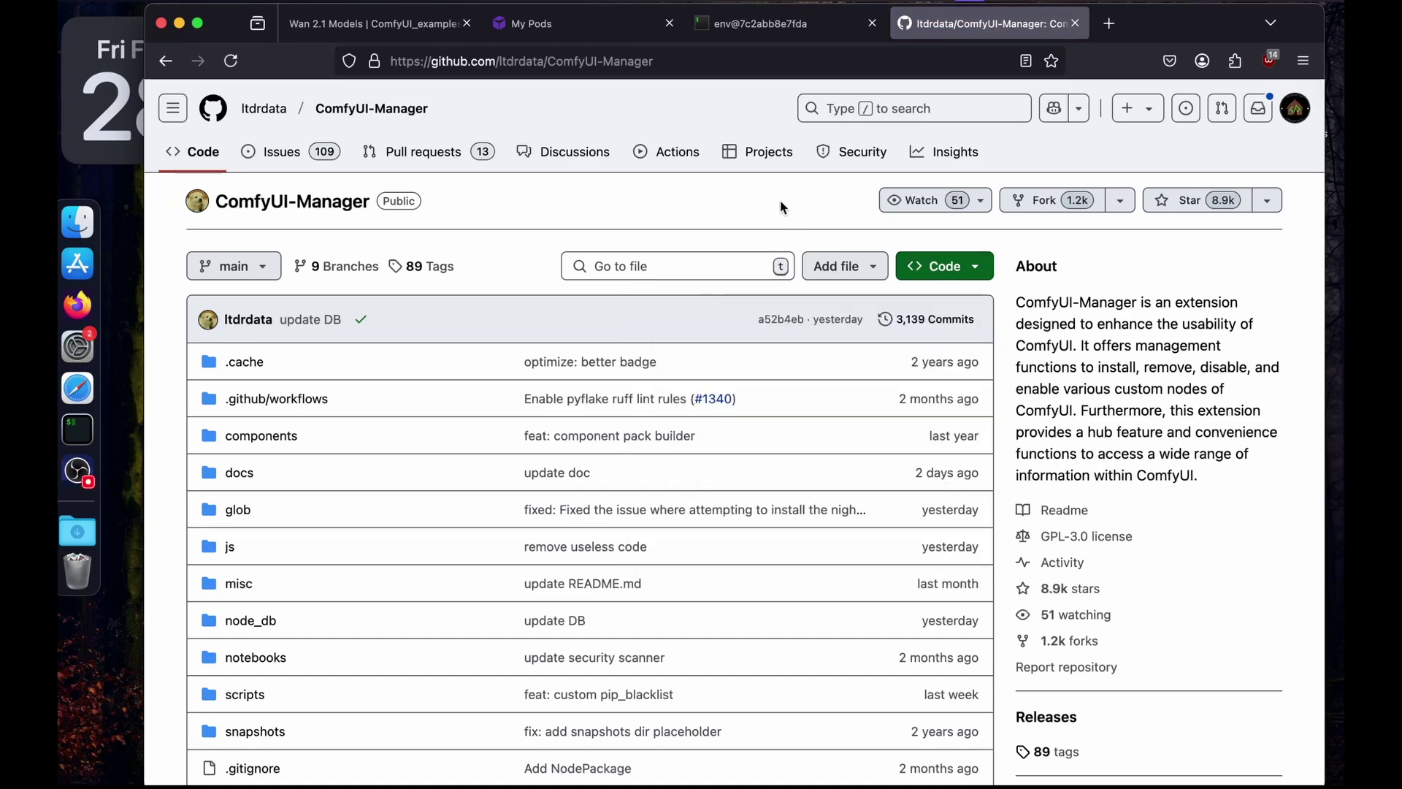
{"action": "left_click", "coordinate": [753, 27]}
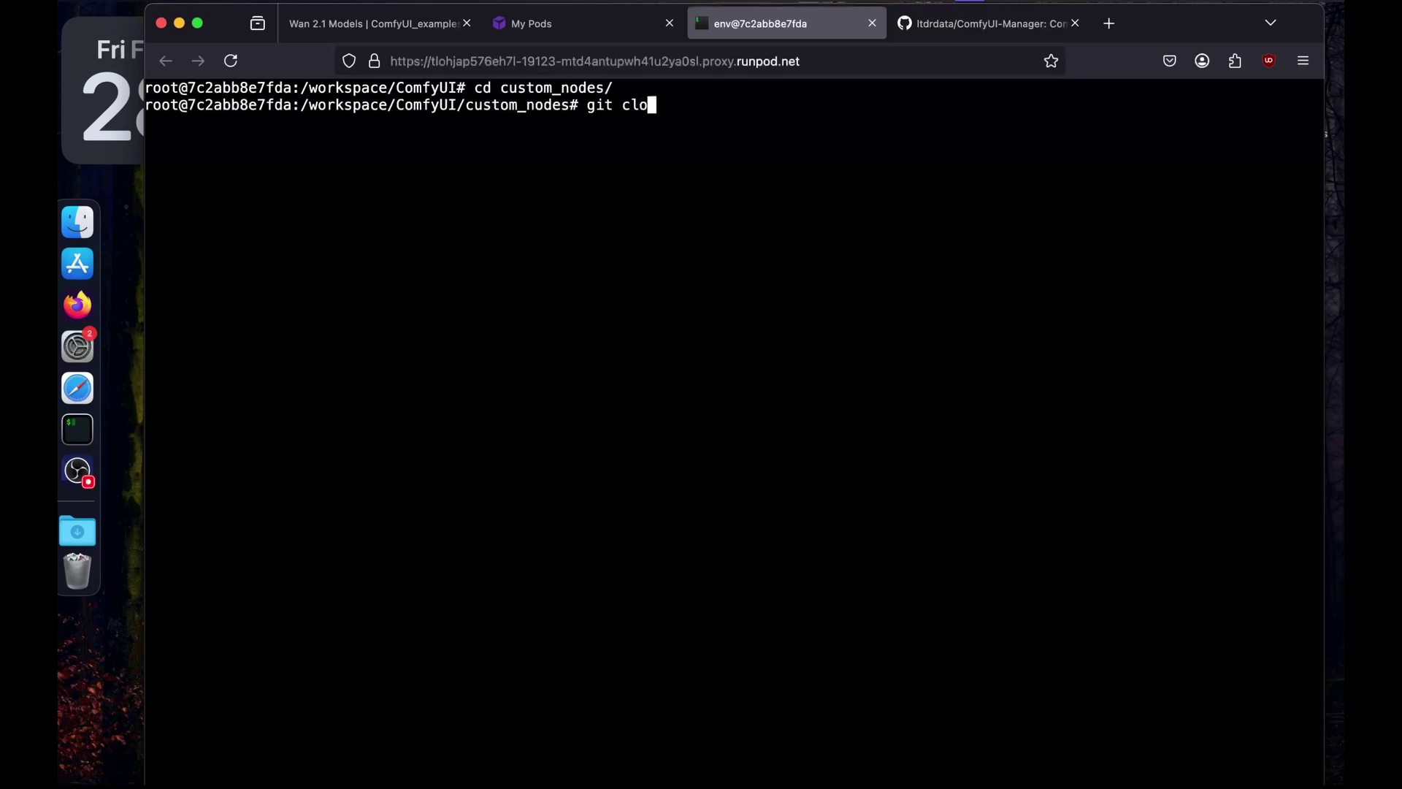
Clone ComfyUI-Manager into custom_nodes and go back up with cd .. to ComfyUI
{"action": "key", "text": "super+v"}
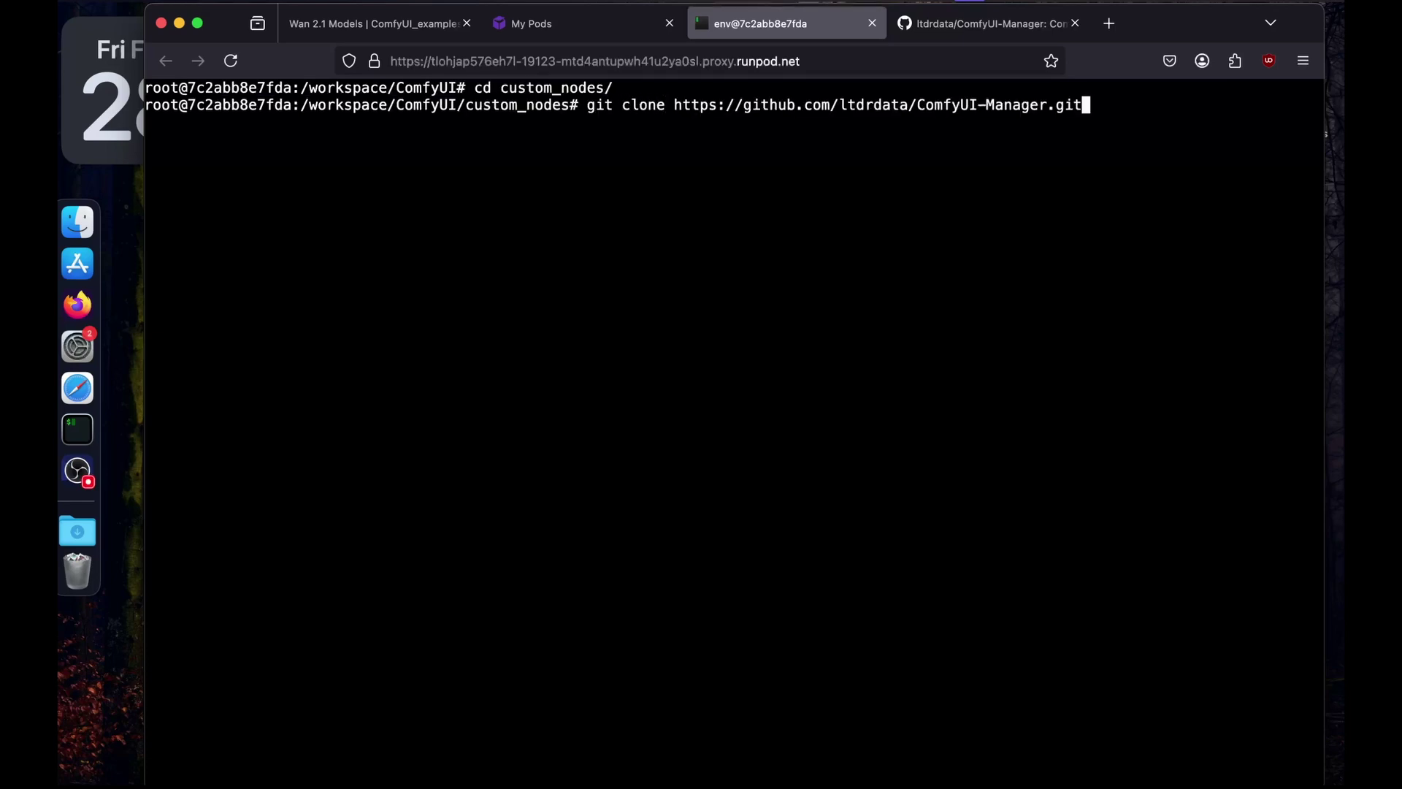
{"action": "key", "text": "Return"}
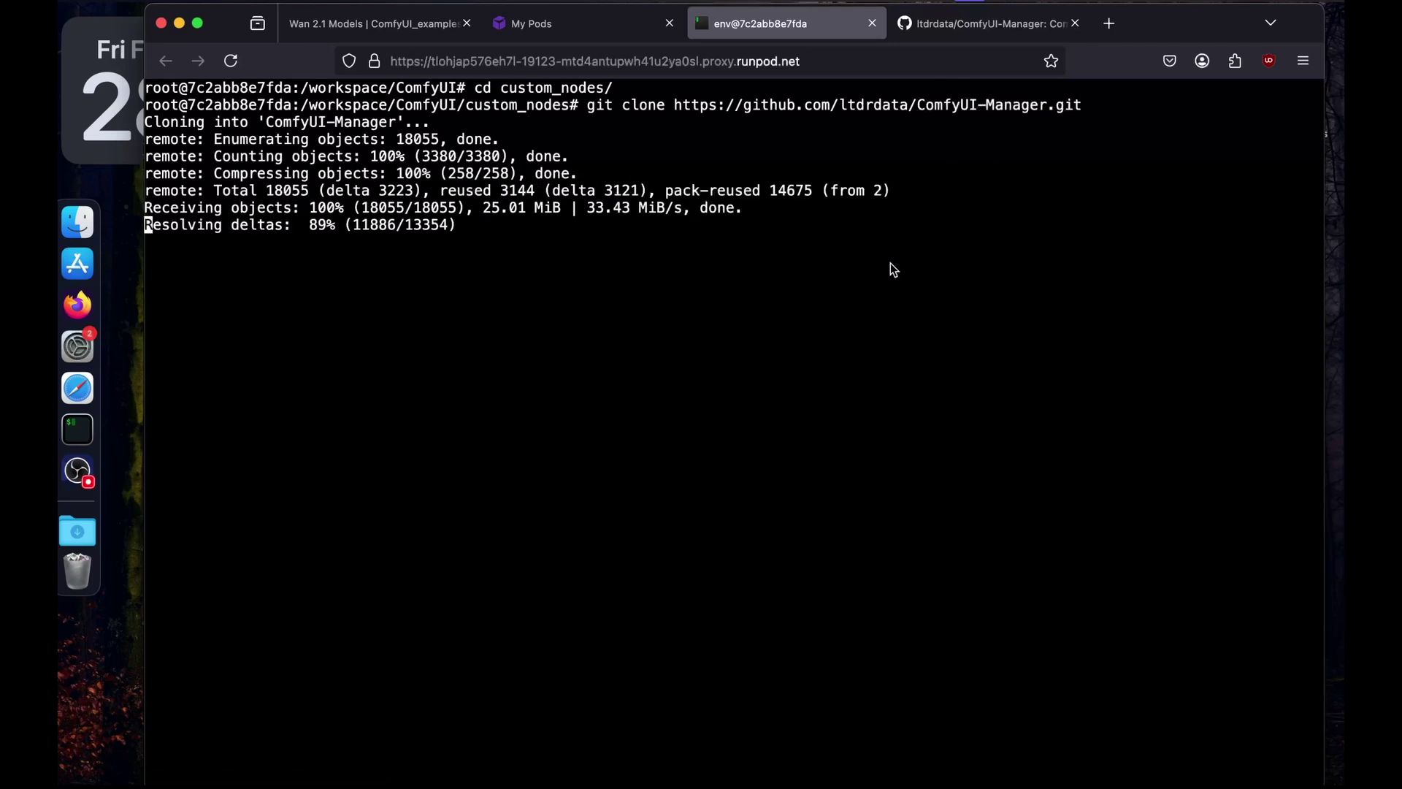
{"action": "type", "text": "cd .."}
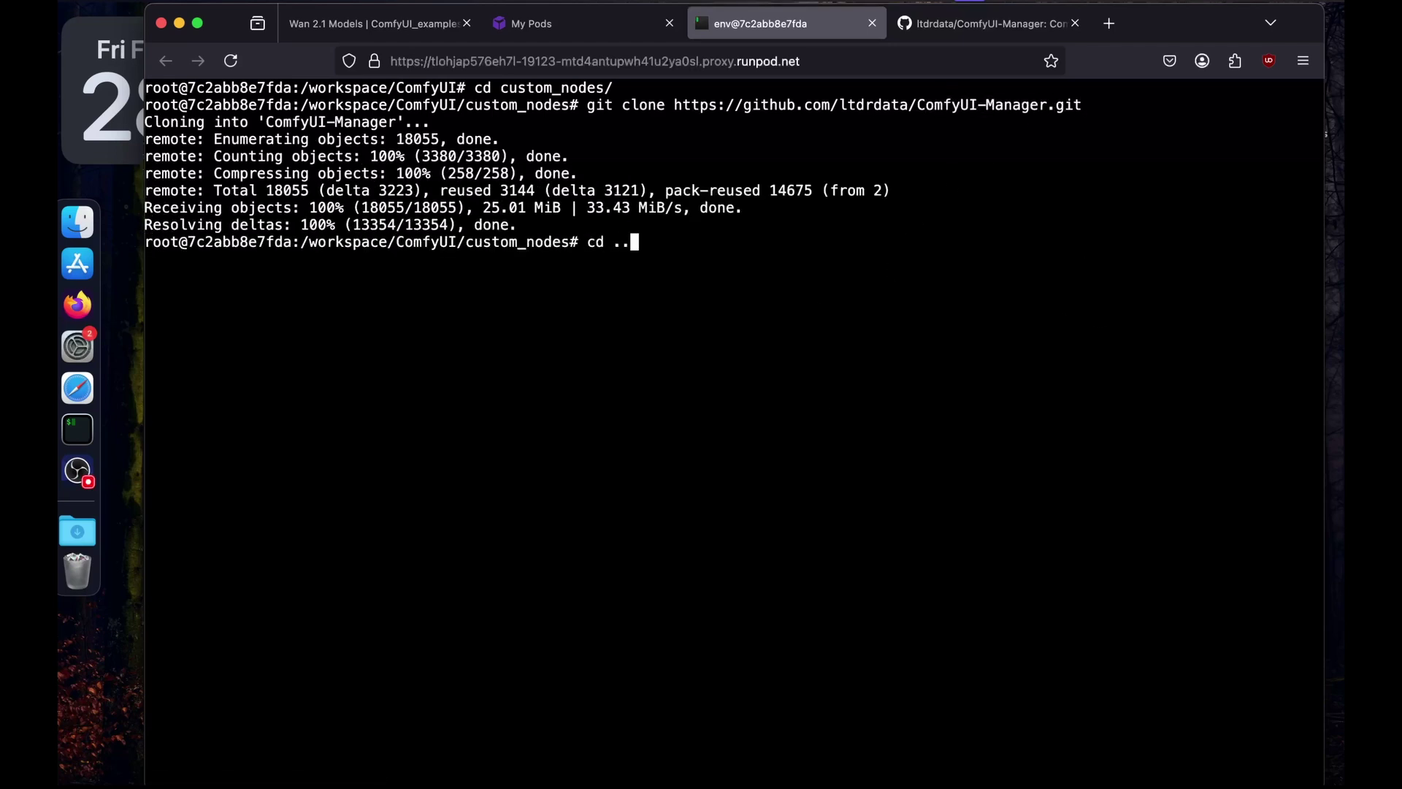
{"action": "key", "text": "Return"}
Clear the screen and run pwd, confirming the shell is in /workspace/ComfyUI
{"action": "type", "text": "clear"}
{"action": "key", "text": "Return"}
{"action": "type", "text": "pwd"}
{"action": "key", "text": "Return"}
{"action": "left_click_drag", "start_coordinate": [305, 108], "coordinate": [234, 108]}
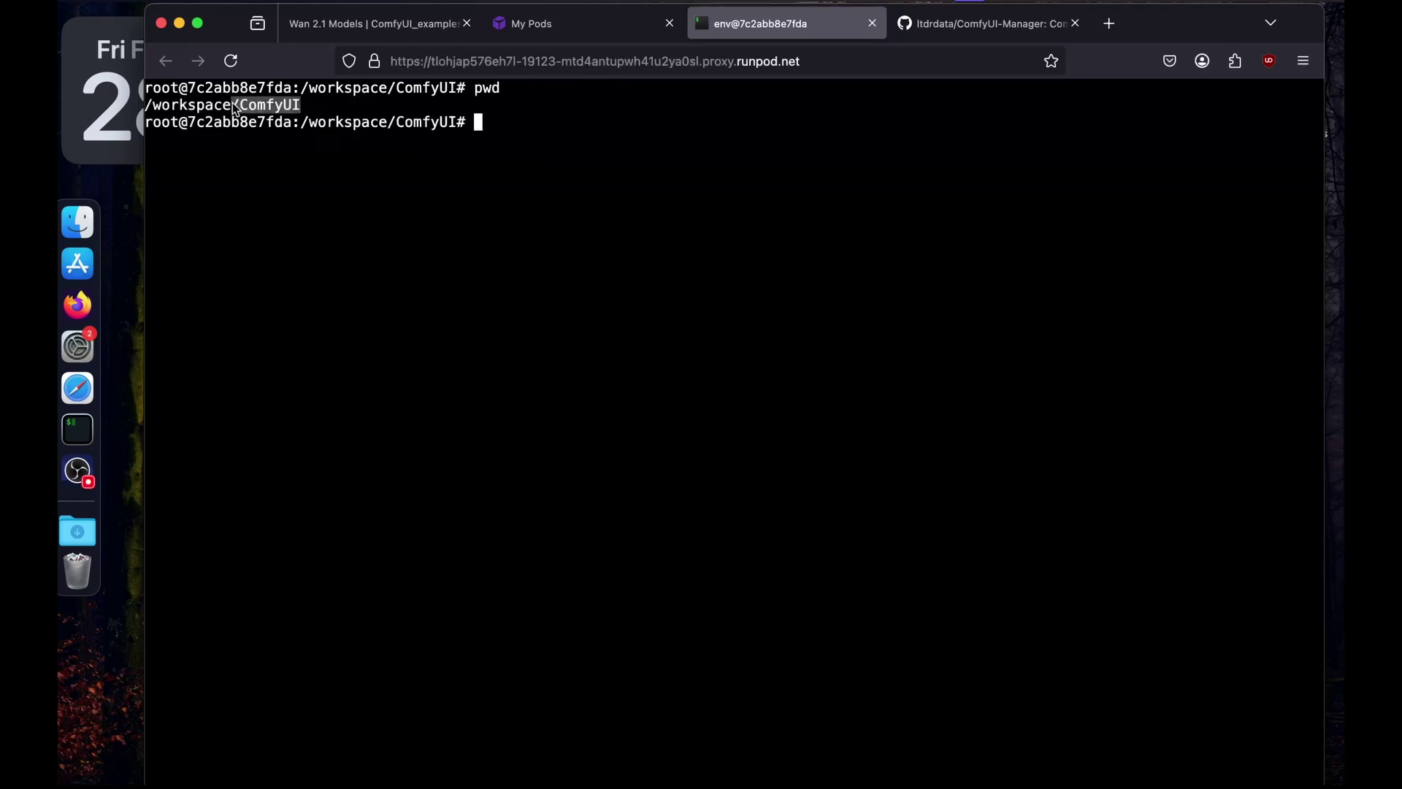
{"action": "left_click", "coordinate": [363, 153]}
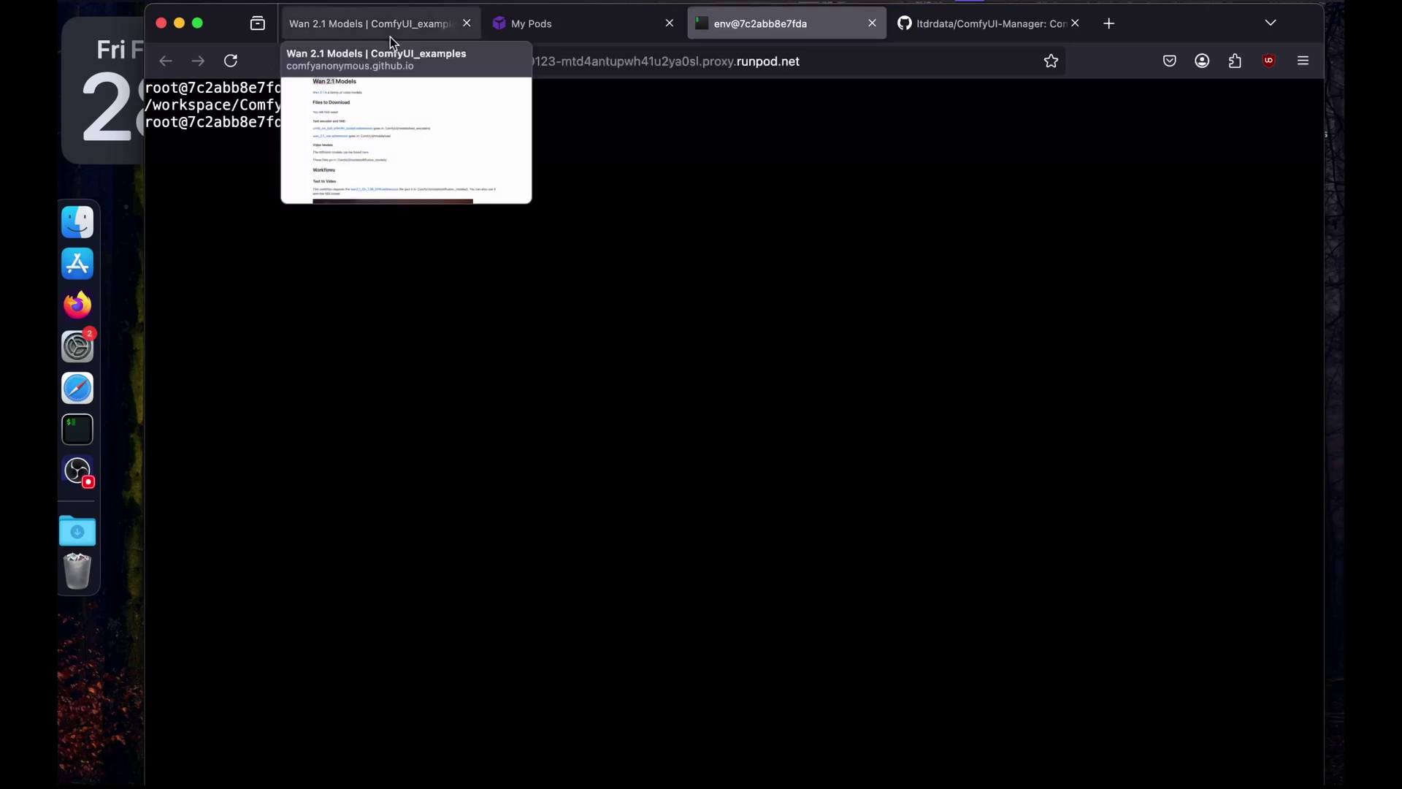
Open the umt5 text encoder link in a new tab and go to the umt5_xxl_fp8_e4m3fn_scaled.safetensors file page
{"action": "left_click", "coordinate": [390, 36]}
{"action": "scroll", "coordinate": [368, 177], "scroll_direction": "up", "scroll_amount": 1}
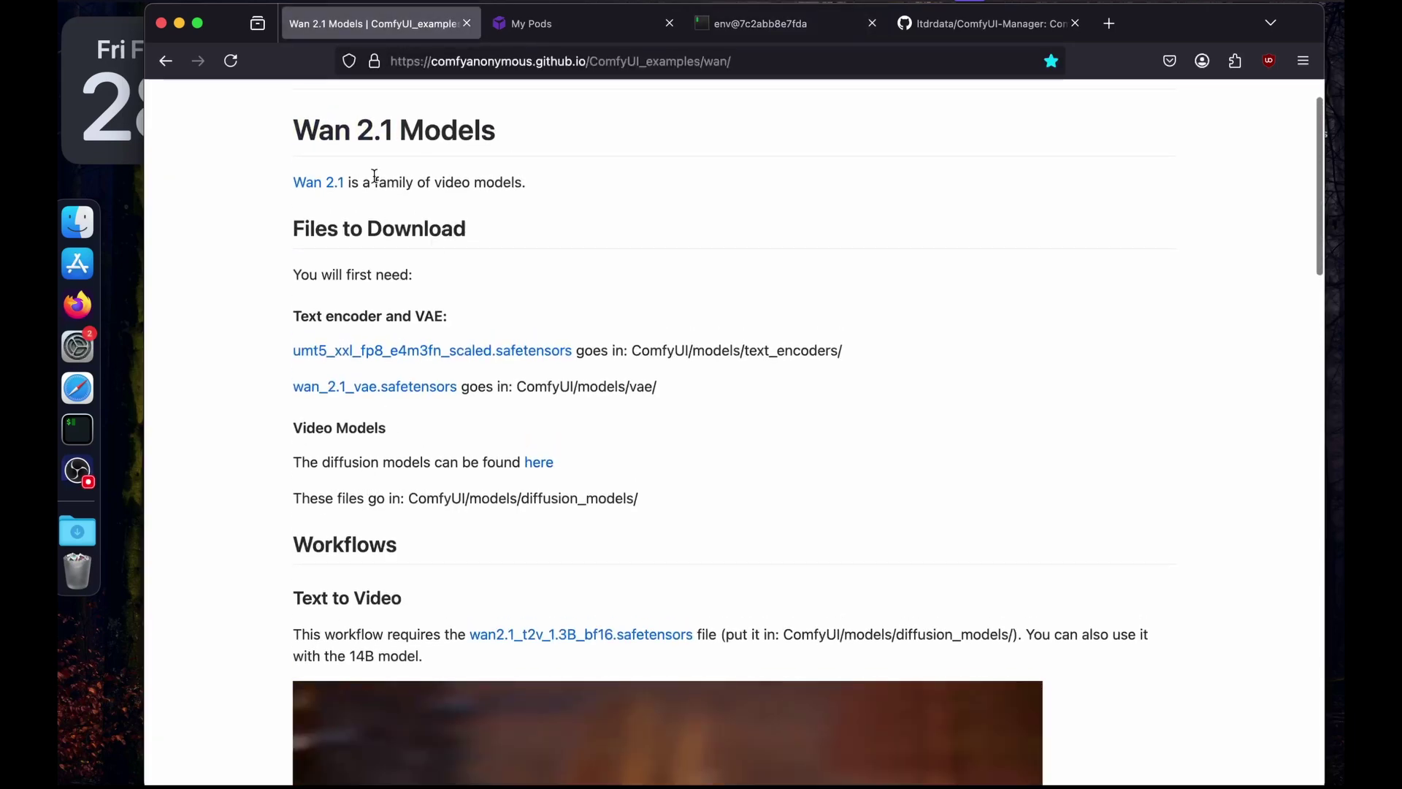
{"action": "left_click_drag", "start_coordinate": [283, 352], "coordinate": [594, 479]}
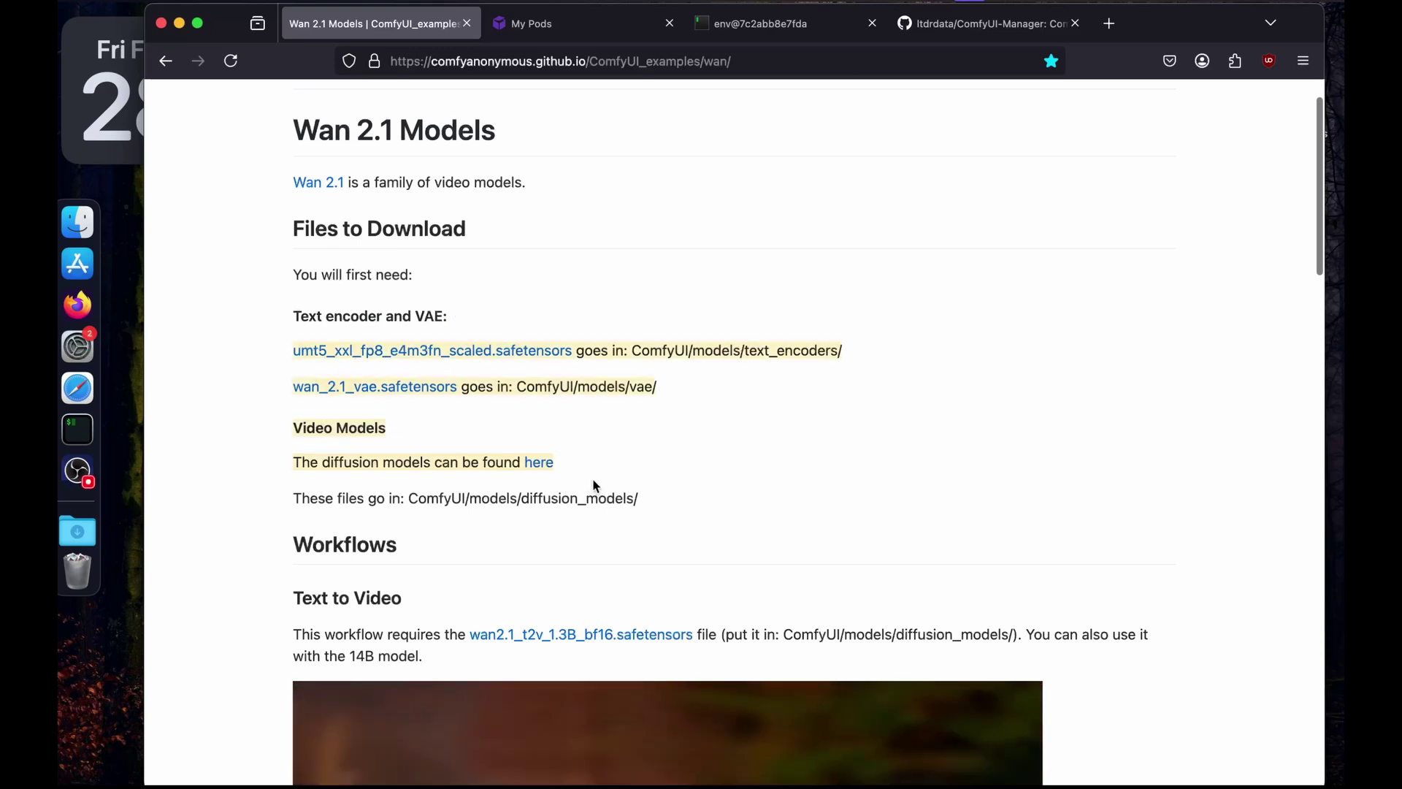
{"action": "left_click_drag", "start_coordinate": [743, 352], "coordinate": [838, 352]}
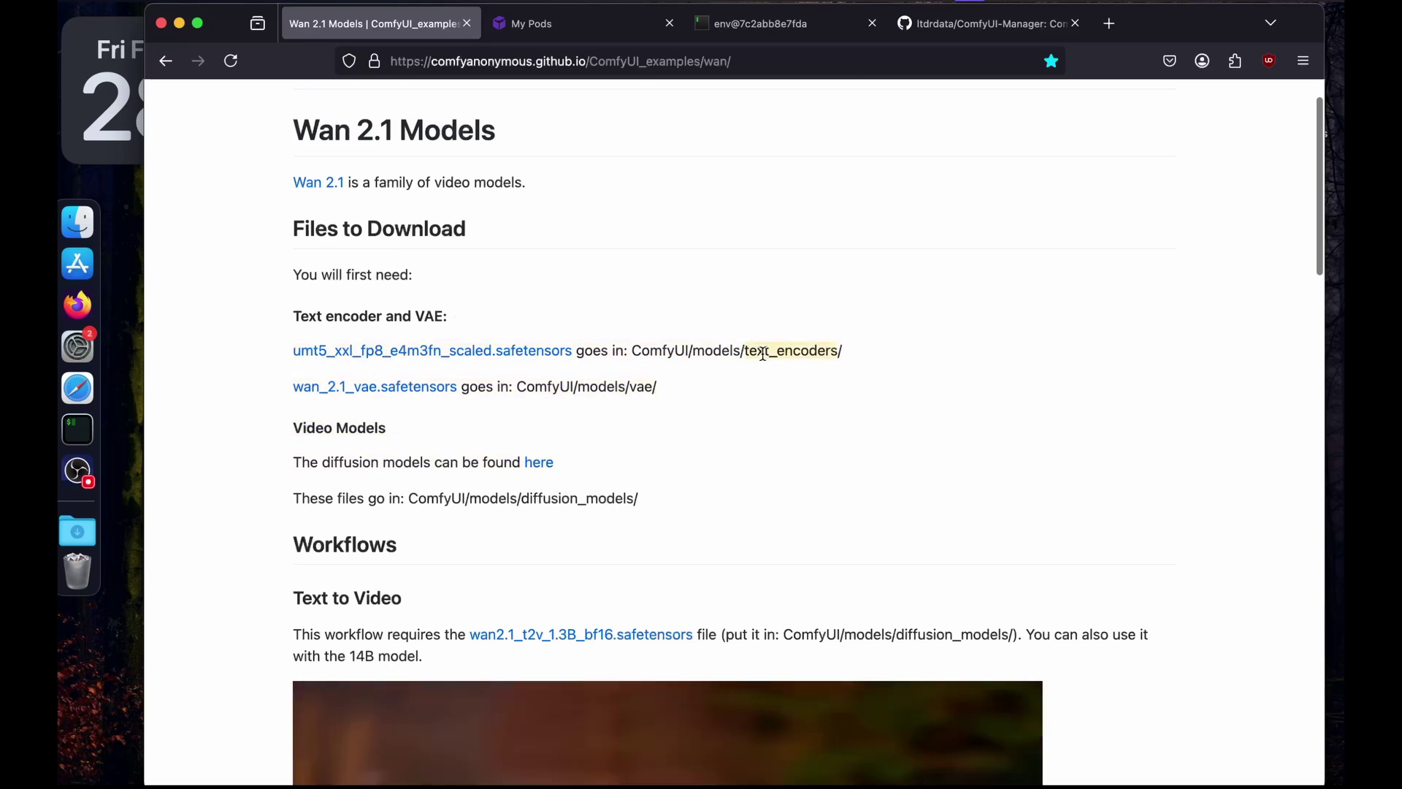
{"action": "right_click", "coordinate": [509, 359]}
{"action": "left_click", "coordinate": [517, 357]}
{"action": "left_click", "coordinate": [536, 18]}
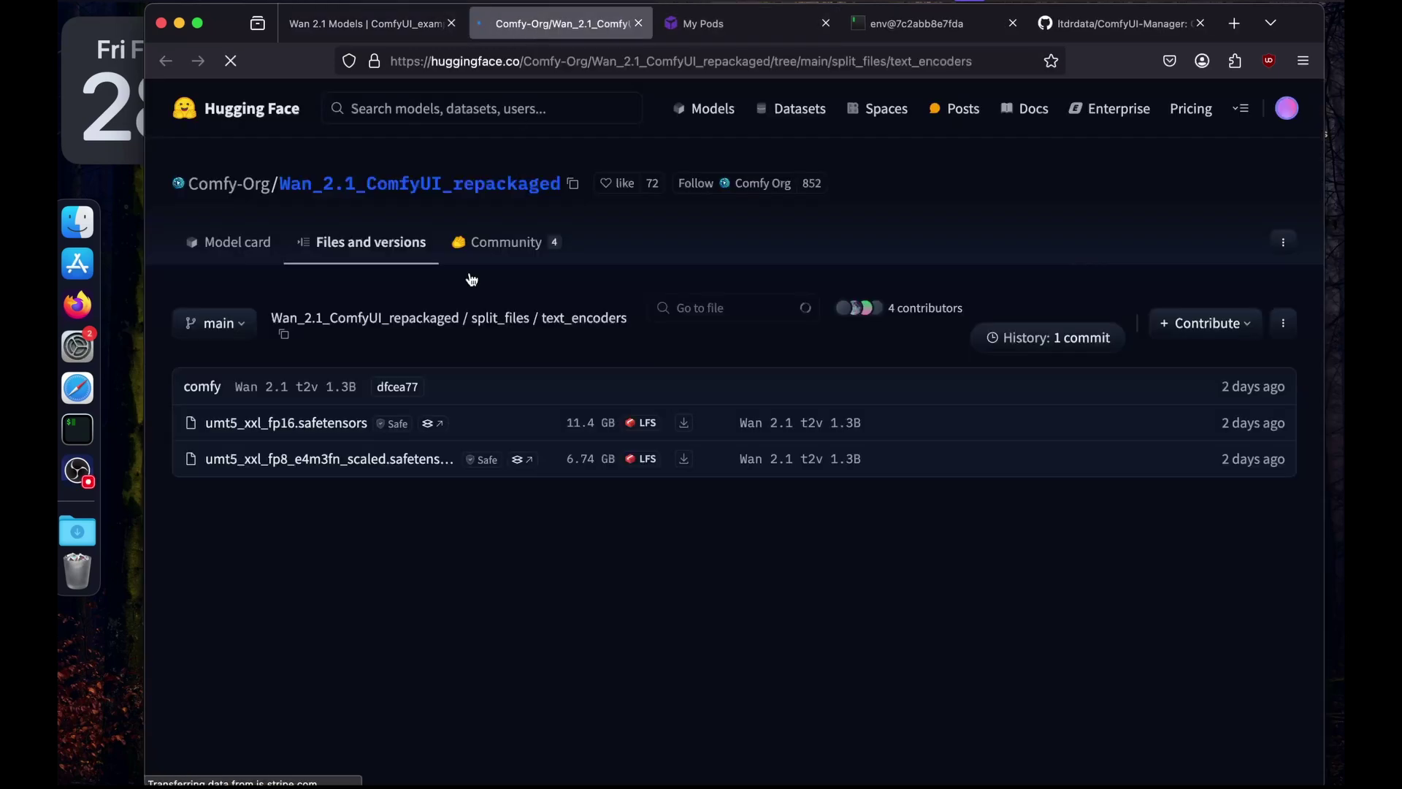
{"action": "left_click", "coordinate": [319, 460]}
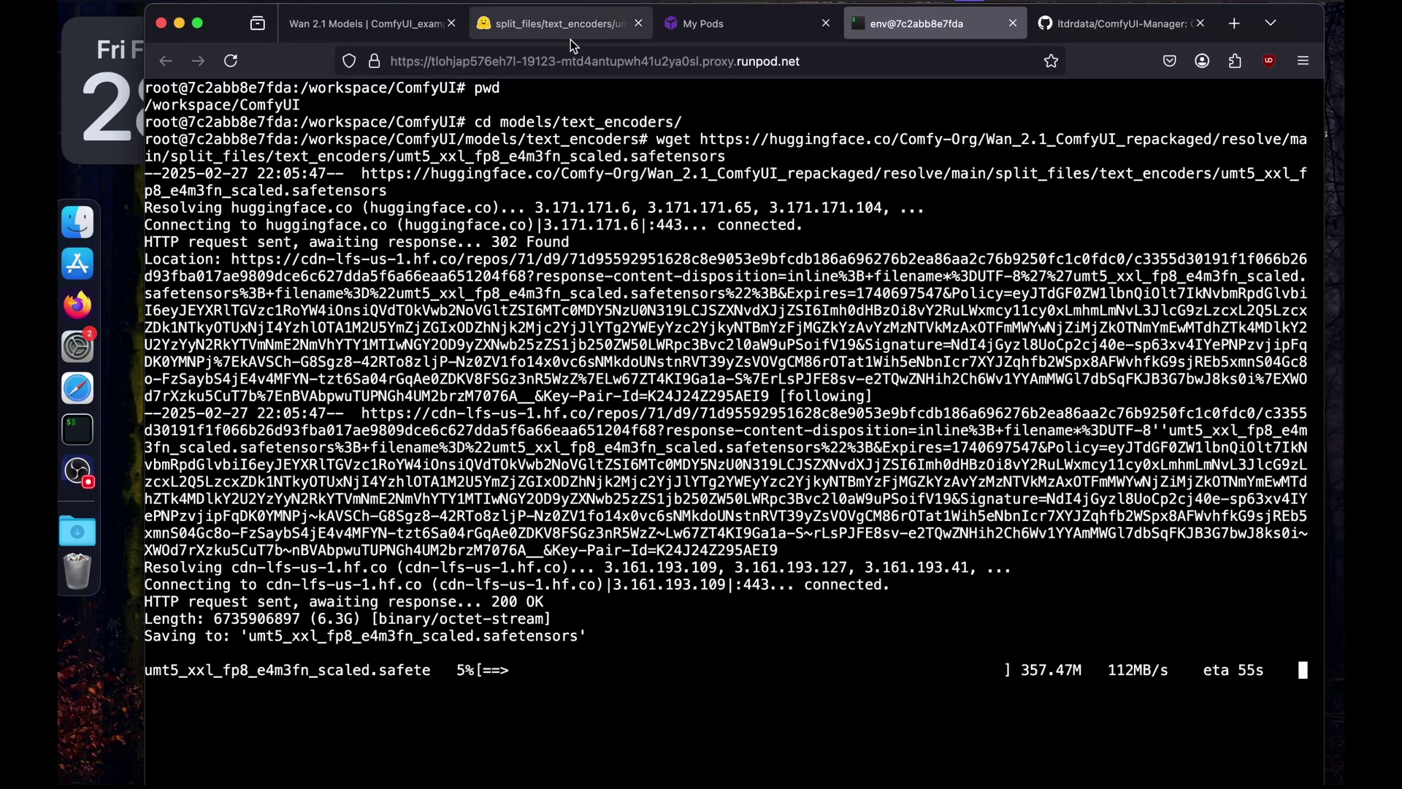
Open the wan_2.1_vae.safetensors page in a new tab and copy its download link
{"action": "left_click", "coordinate": [638, 23]}
{"action": "left_click", "coordinate": [365, 23]}
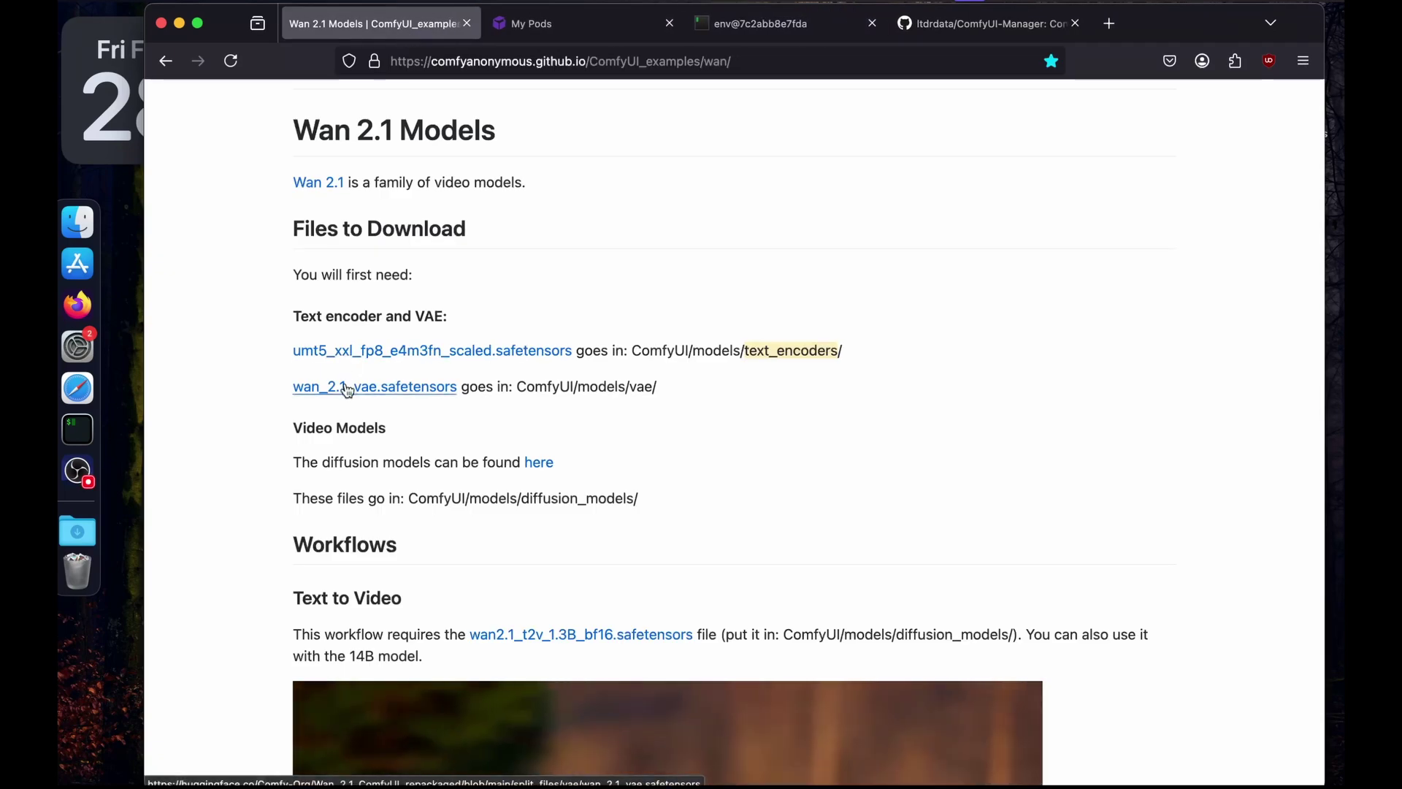
{"action": "right_click", "coordinate": [365, 389]}
{"action": "left_click", "coordinate": [372, 398]}
{"action": "left_click", "coordinate": [541, 23]}
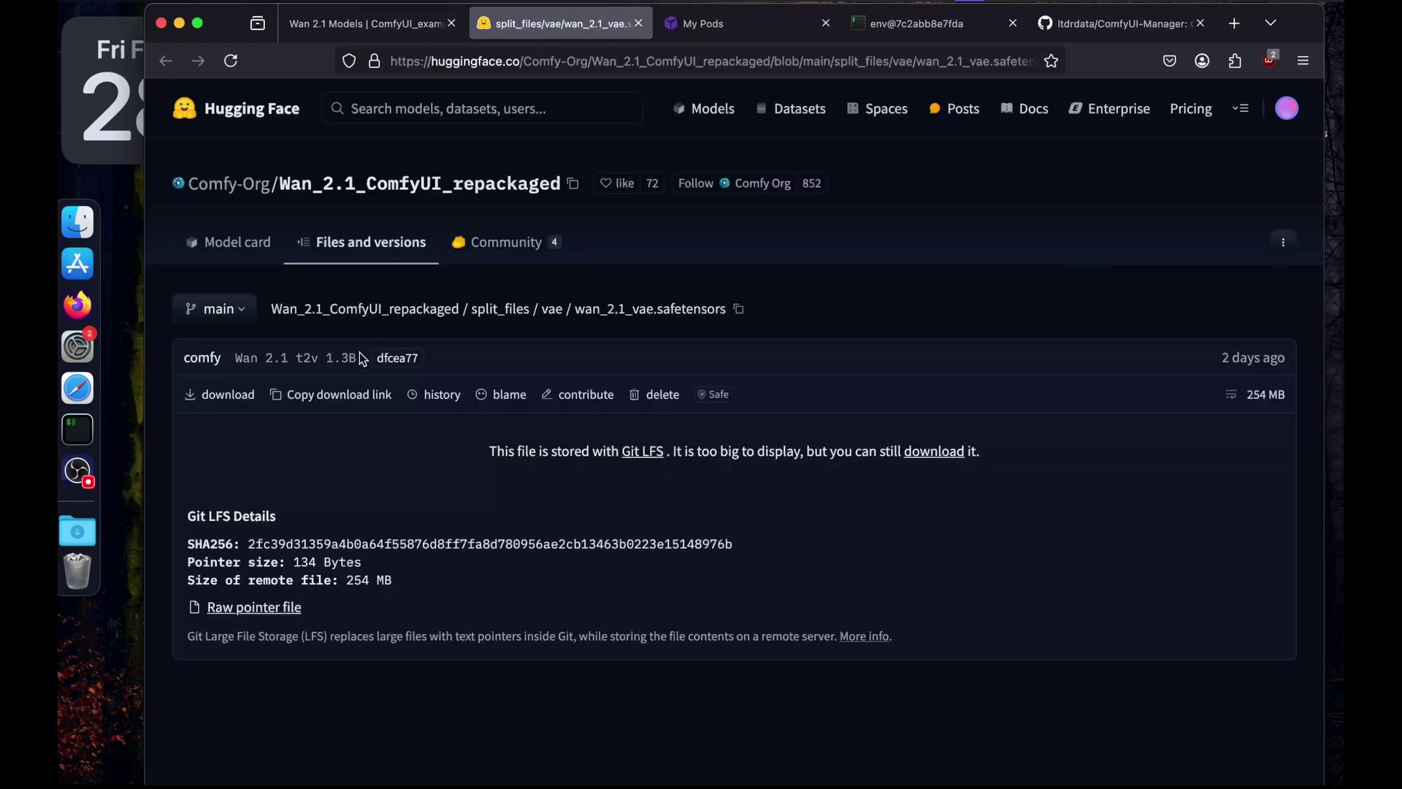
{"action": "left_click", "coordinate": [309, 398]}
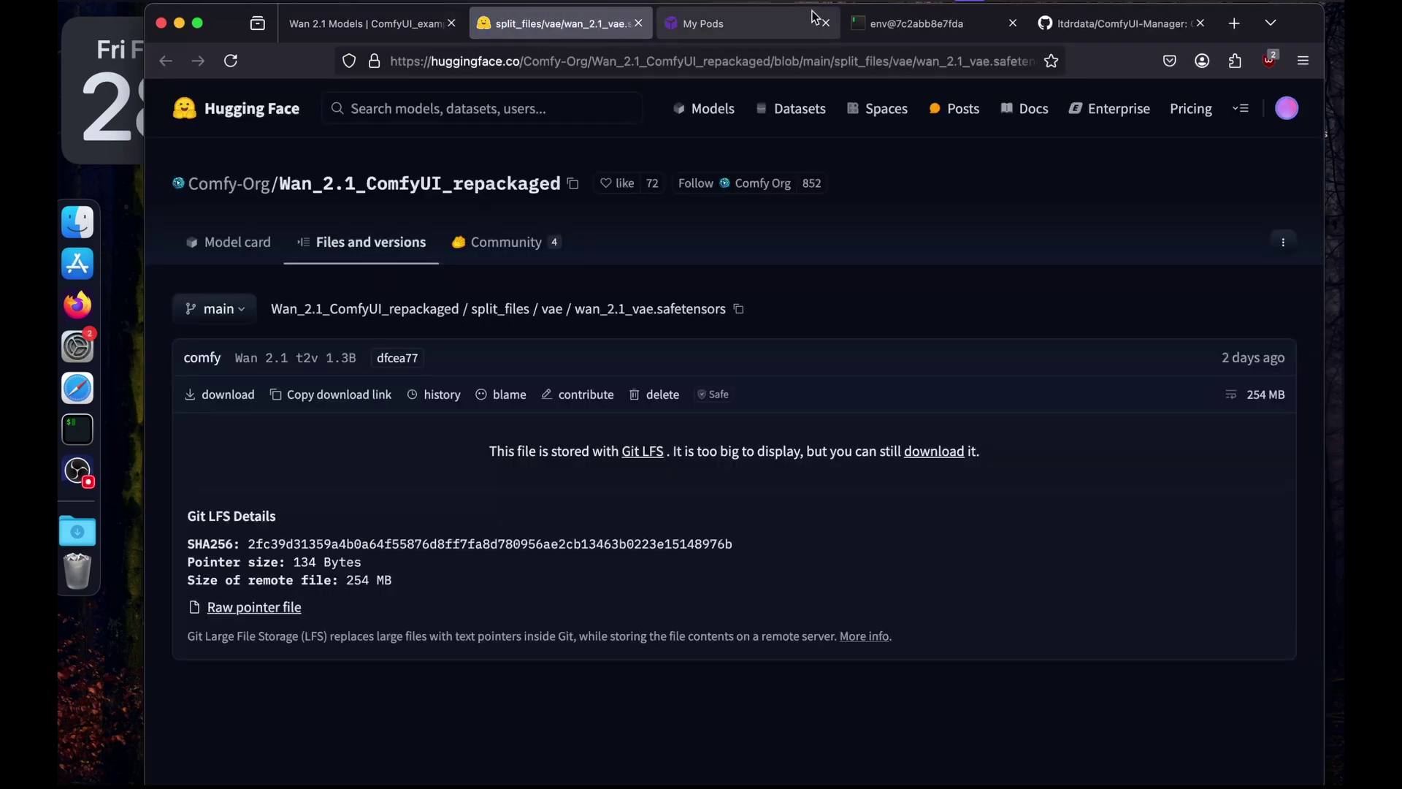
Open a second web terminal on the pod and cd into workspace/ComfyUI/models/vae
{"action": "left_click", "coordinate": [917, 23]}
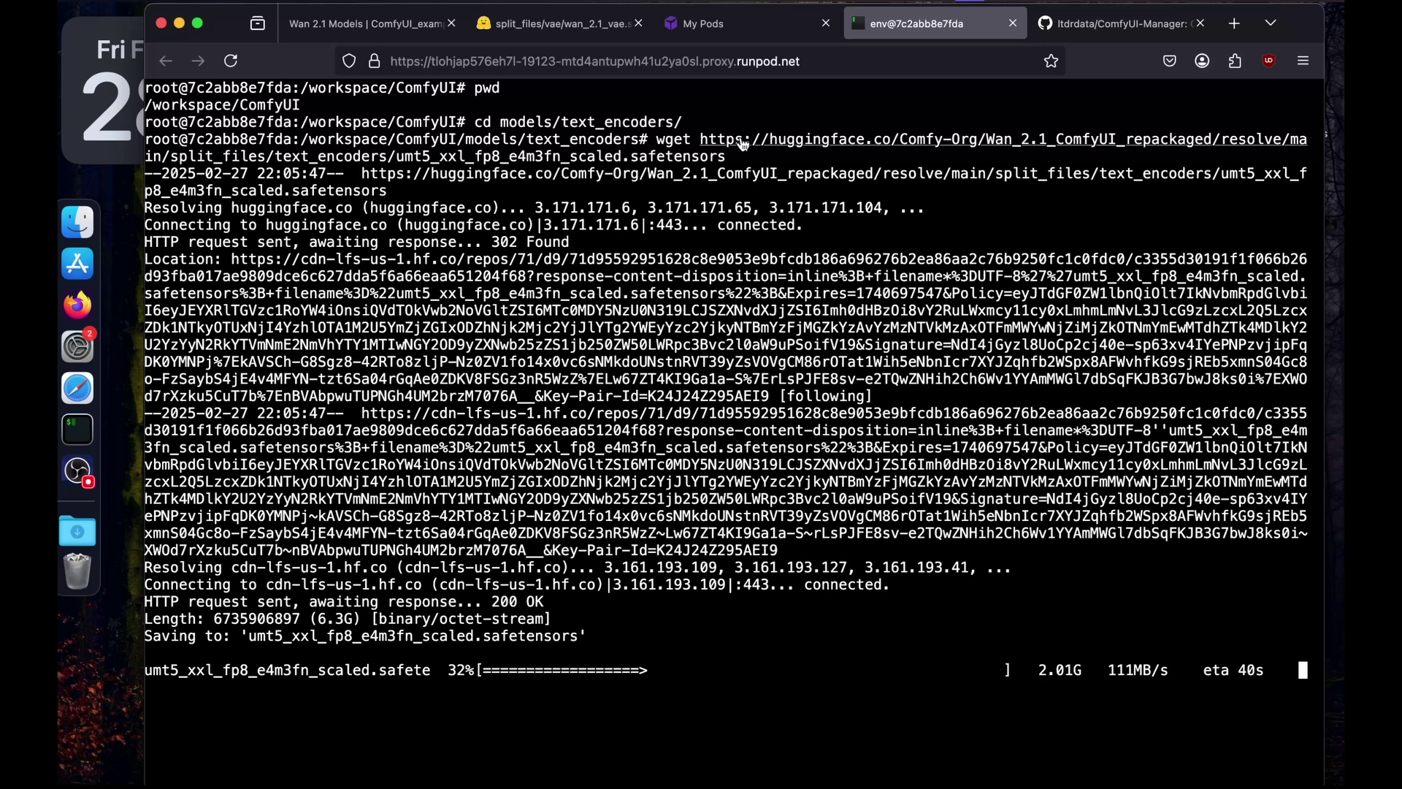
{"action": "left_click", "coordinate": [723, 29]}
{"action": "left_click", "coordinate": [470, 712]}
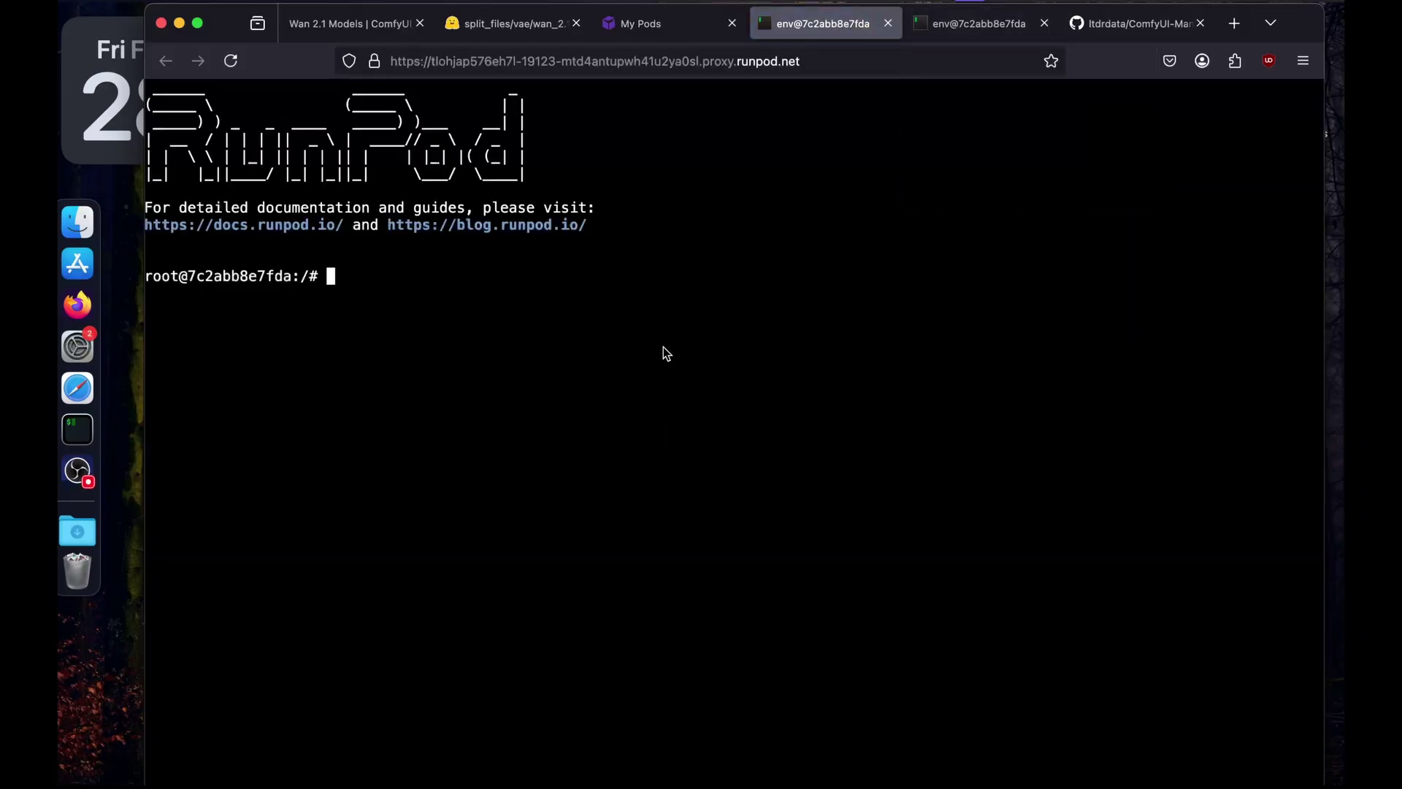
{"action": "type", "text": "cd workspace/"}
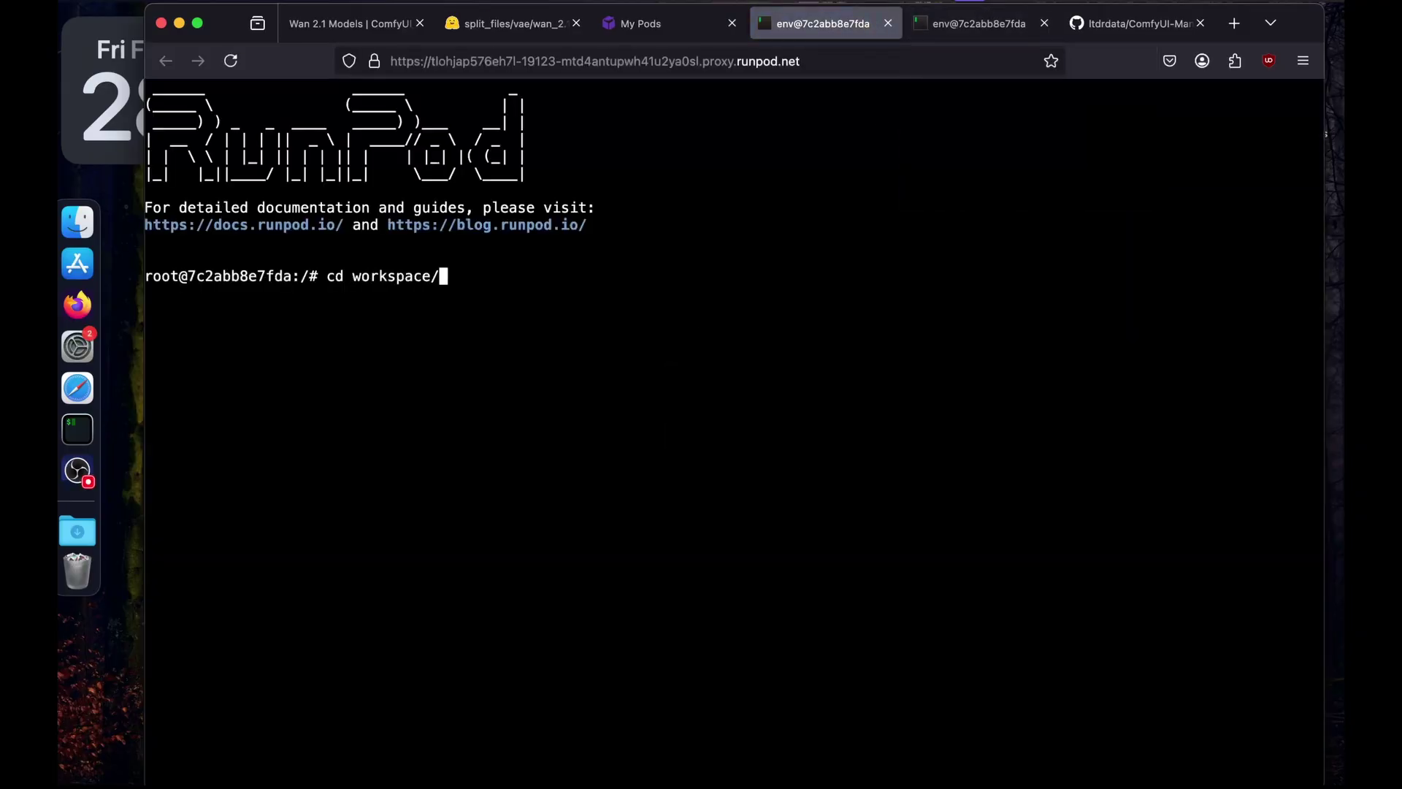
{"action": "type", "text": "Co"}
{"action": "key", "text": "Tab"}
{"action": "type", "text": "models/vae"}
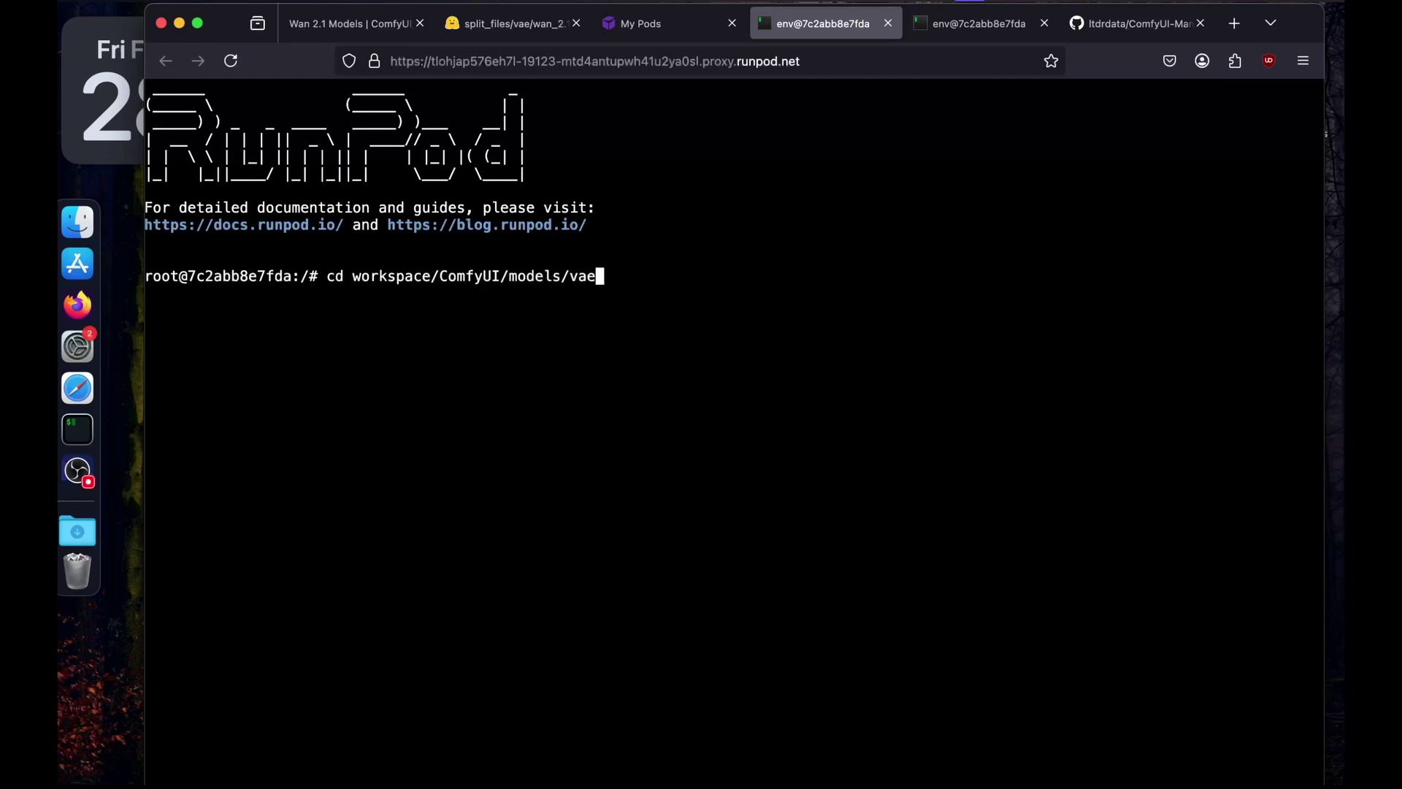
{"action": "key", "text": "Return"}
Download the VAE with wget and the pasted link, then return to the Wan 2.1 examples page
{"action": "type", "text": "wg"}
{"action": "key", "text": "BackSpace"}
{"action": "key", "text": "BackSpace"}
{"action": "type", "text": "wget"}
{"action": "key", "text": "super+v"}
{"action": "key", "text": "Return"}
{"action": "left_click", "coordinate": [576, 23]}
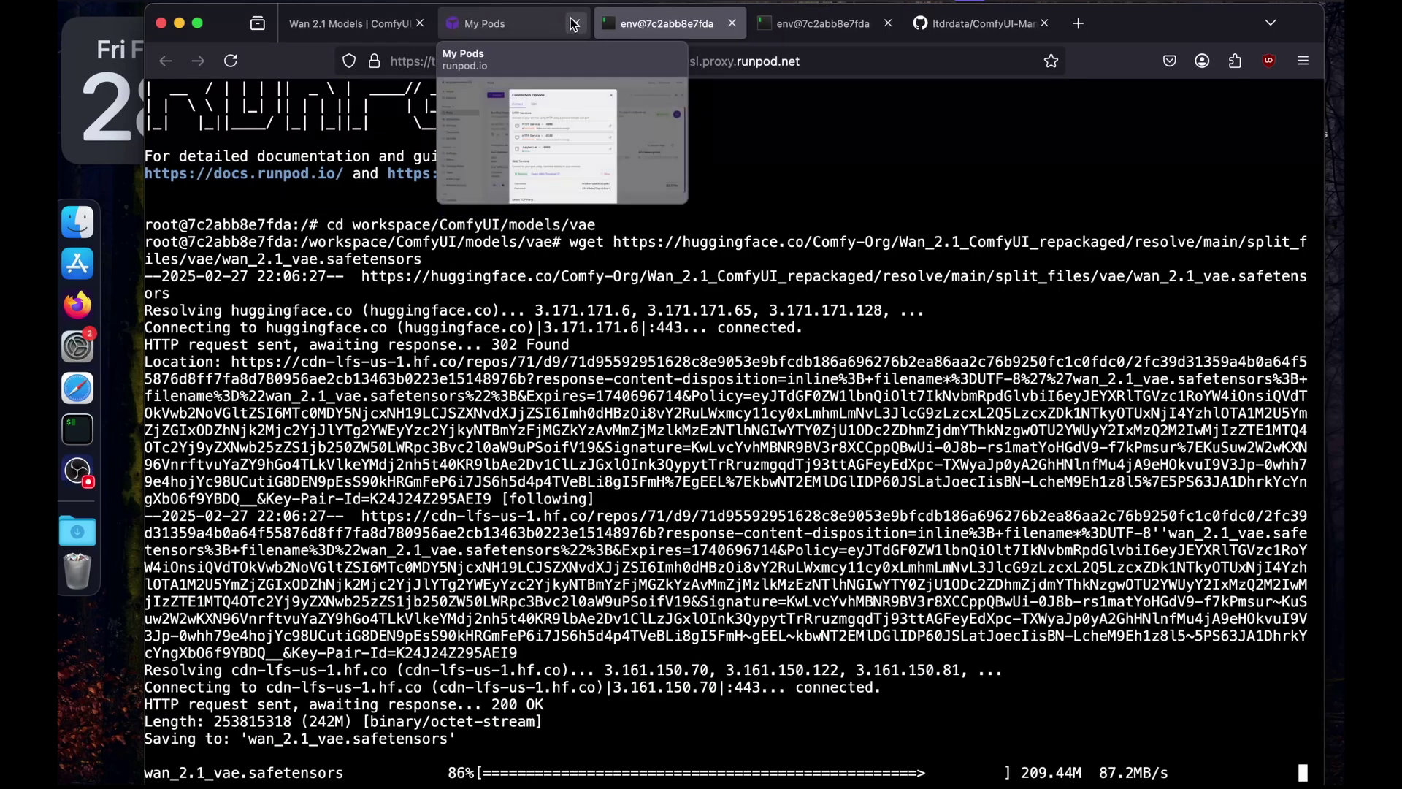
{"action": "left_click", "coordinate": [350, 23]}
Copy the download link for wan2.1_t2v_1.3B_bf16.safetensors from the diffusion_models folder page
{"action": "right_click", "coordinate": [539, 462]}
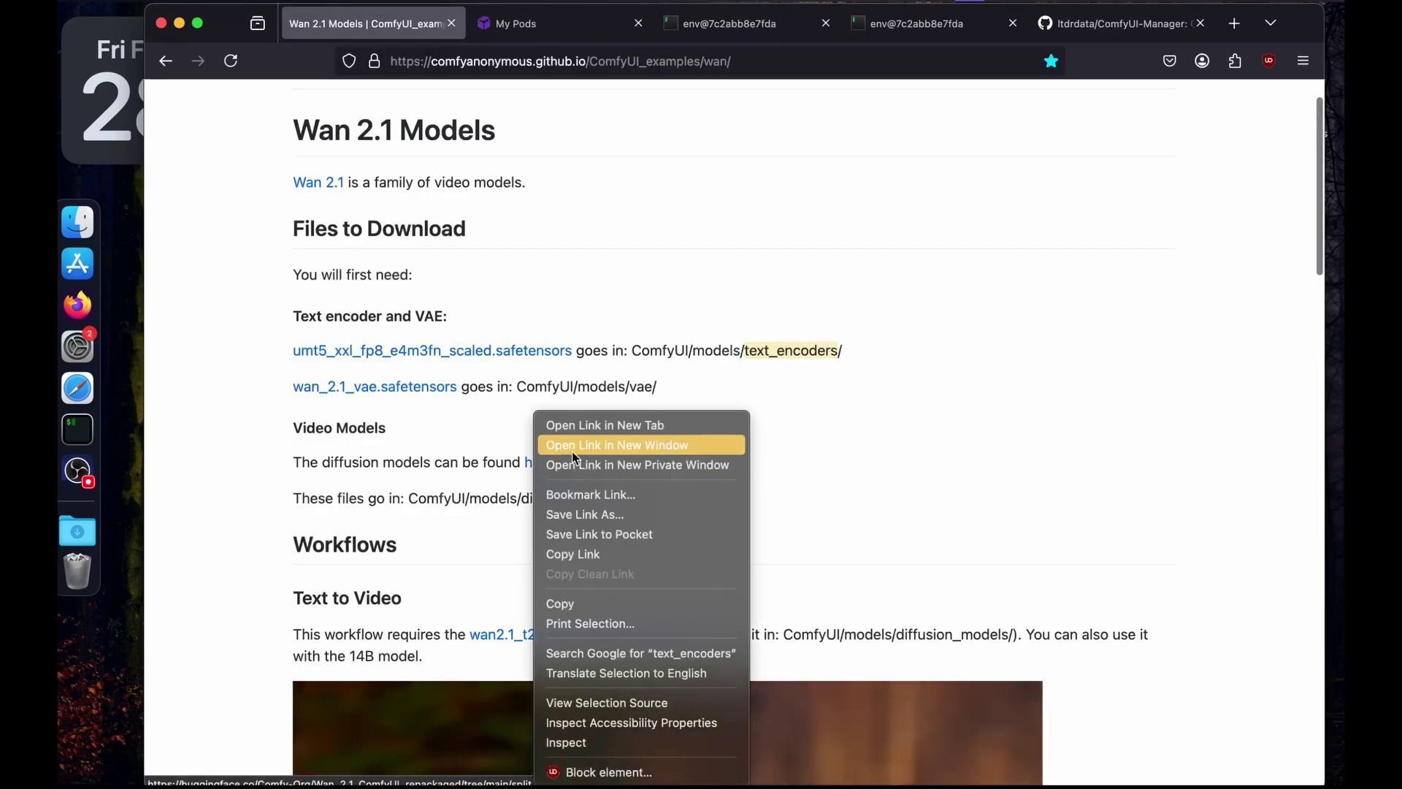
{"action": "left_click", "coordinate": [573, 420]}
{"action": "left_click", "coordinate": [515, 33]}
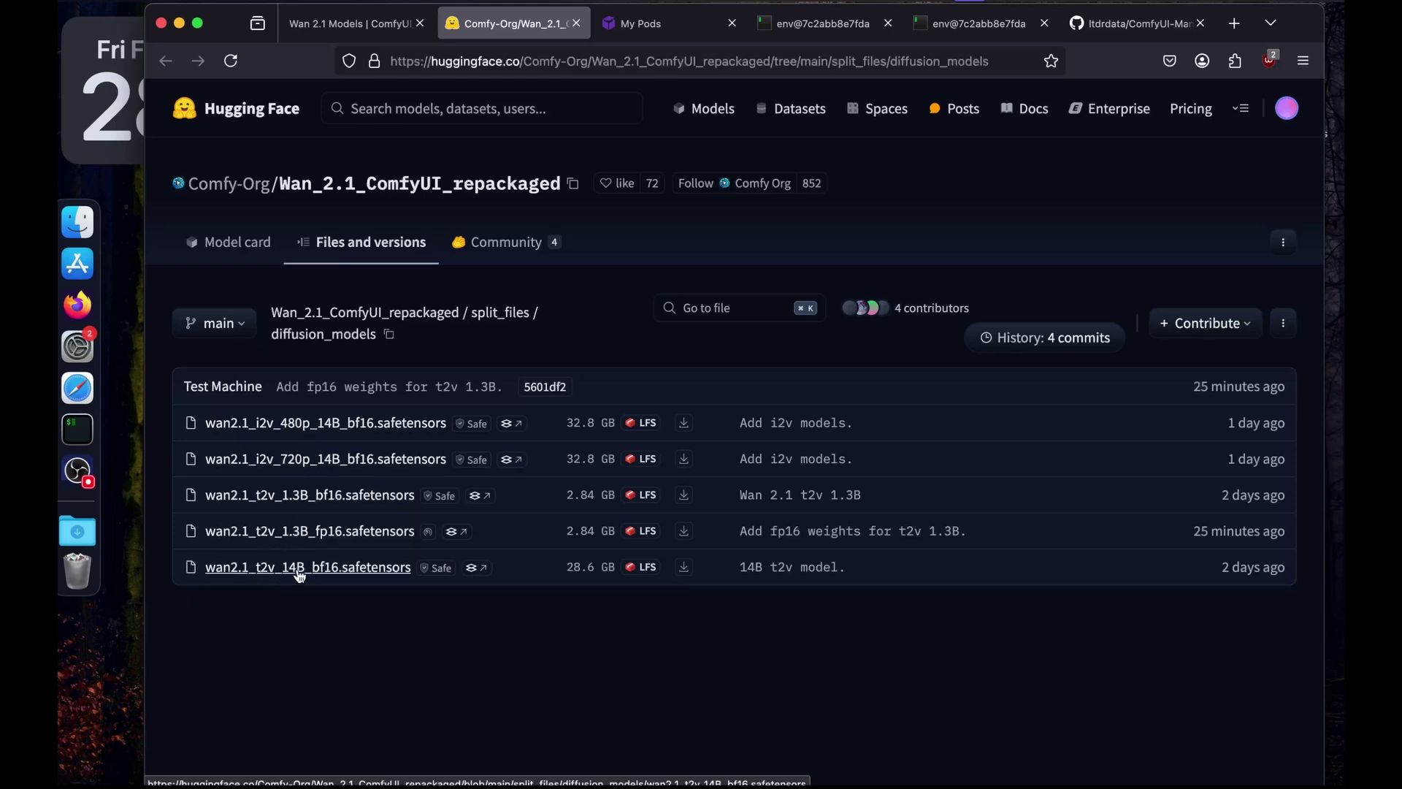
{"action": "left_click", "coordinate": [315, 497]}
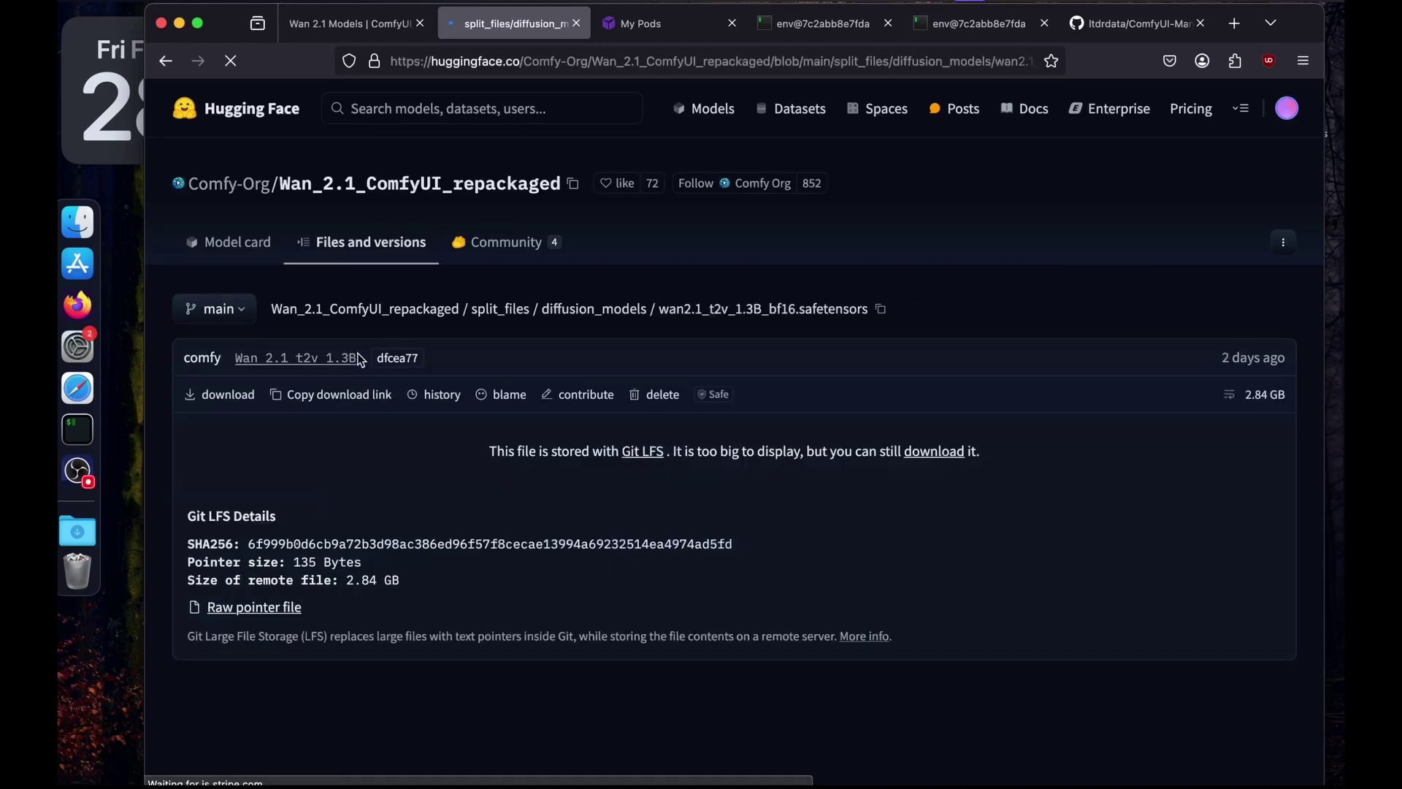
{"action": "left_click", "coordinate": [333, 394]}
Clear the output in both terminals once the text encoder download has finished
{"action": "left_click", "coordinate": [796, 23]}
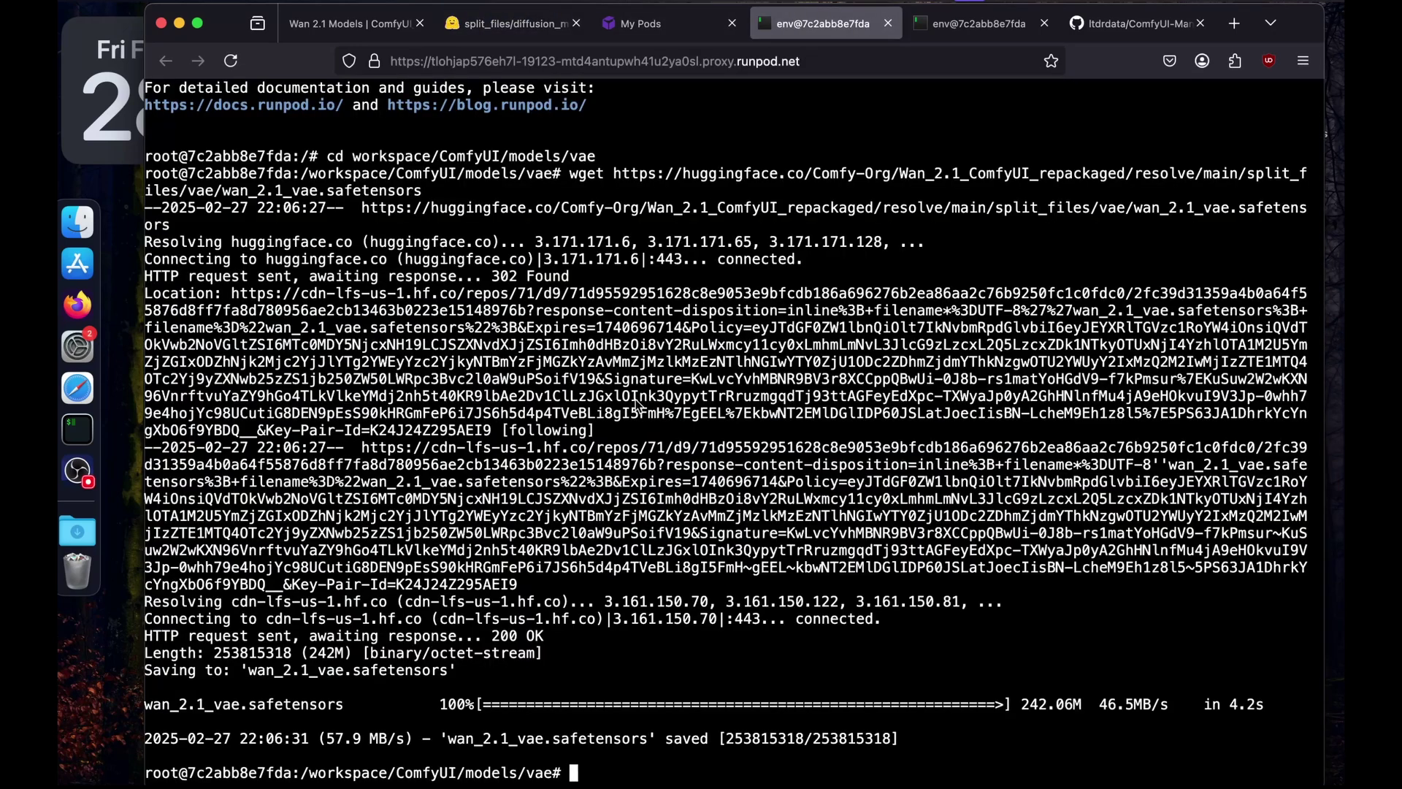
{"action": "type", "text": "clear"}
{"action": "key", "text": "Return"}
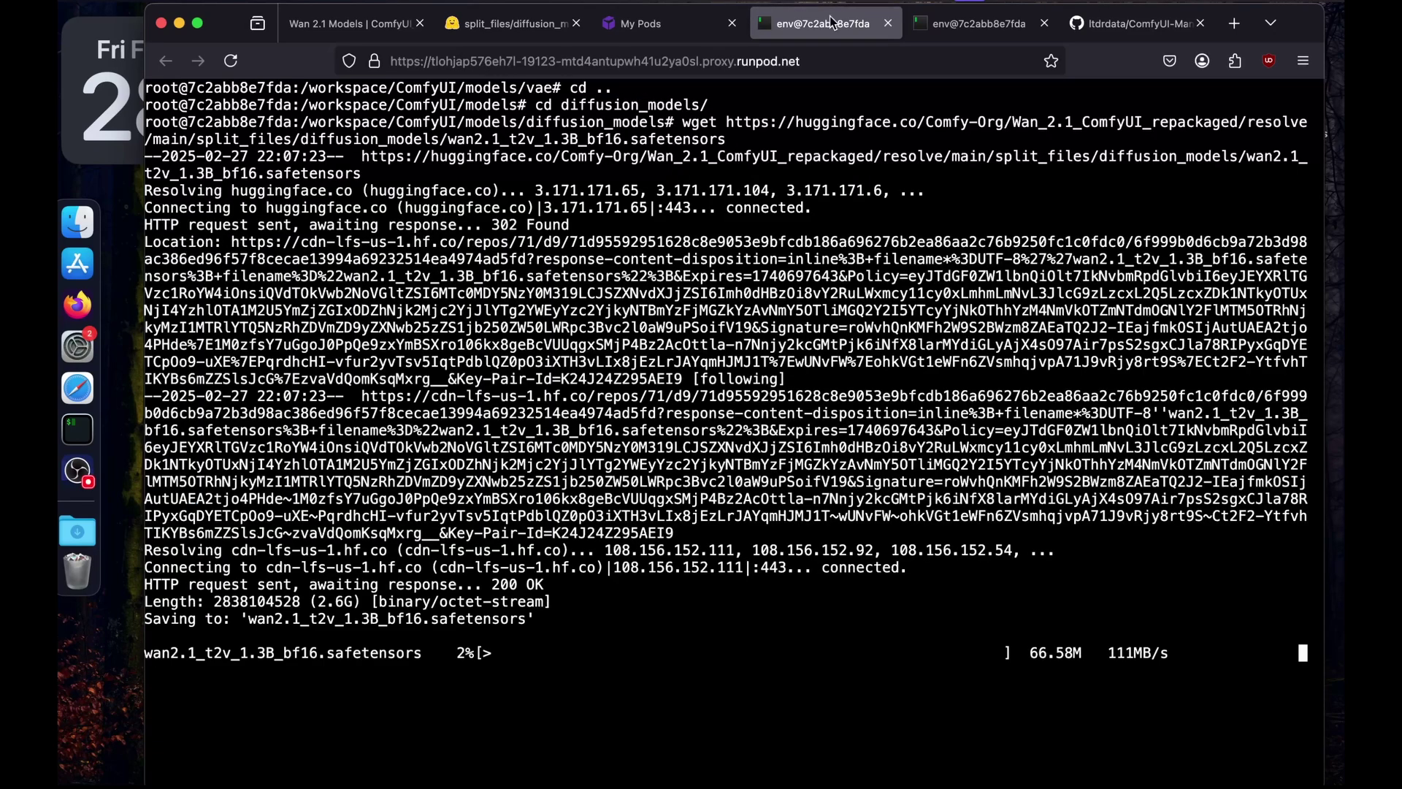
{"action": "left_click", "coordinate": [964, 25]}
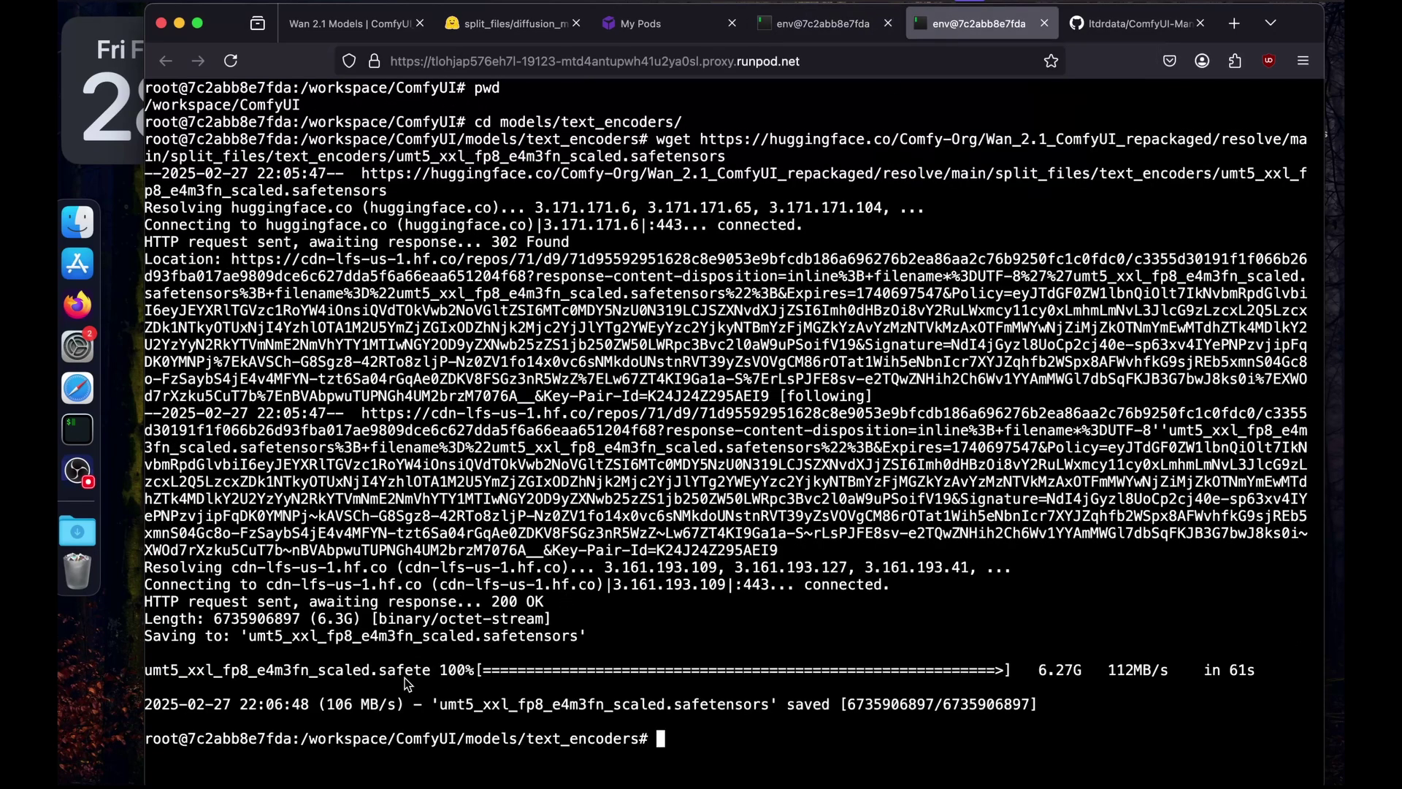
{"action": "left_click_drag", "start_coordinate": [401, 679], "coordinate": [472, 691]}
{"action": "left_click", "coordinate": [645, 724]}
{"action": "type", "text": "clear"}
{"action": "key", "text": "Return"}
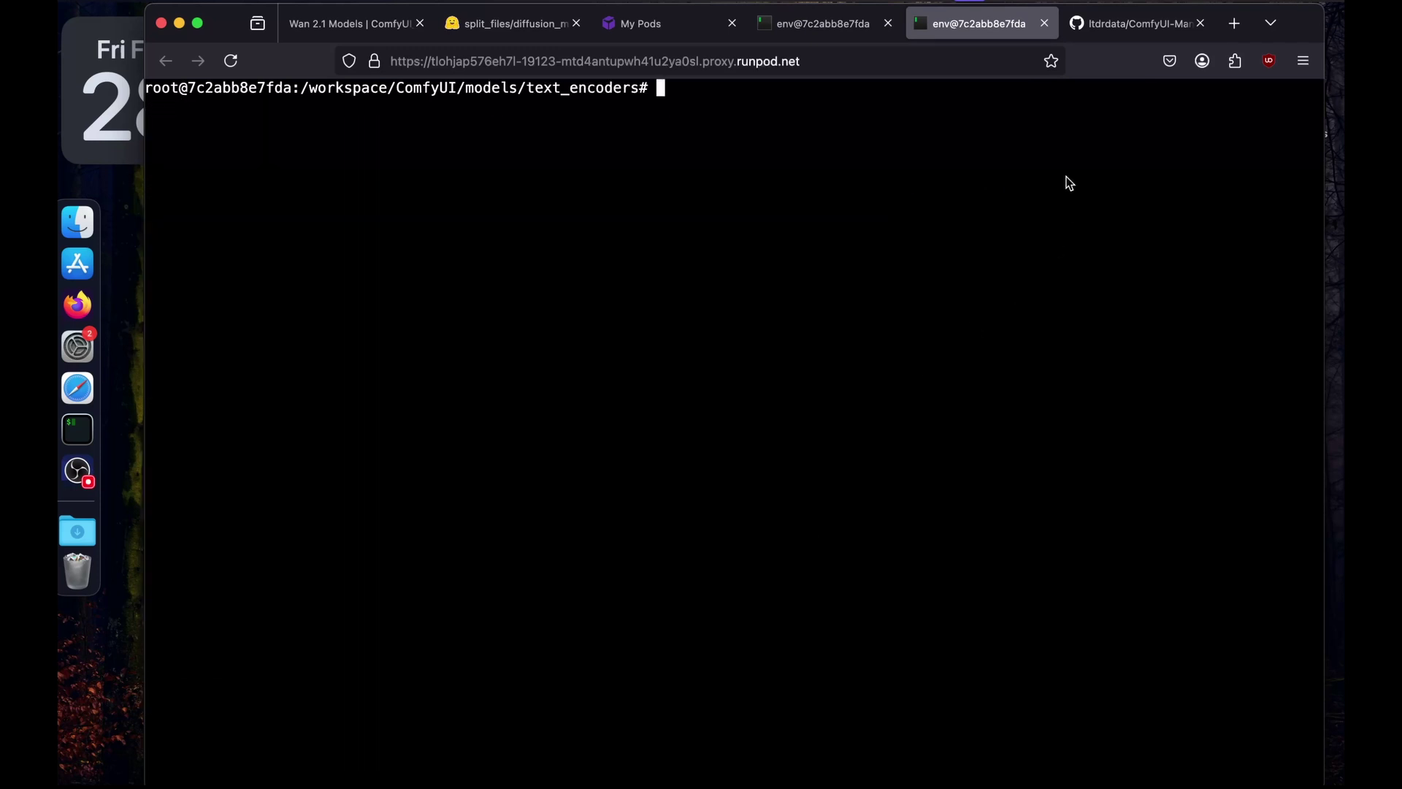
Close the second terminal and move up two folders with cd .. to ComfyUI
{"action": "left_click", "coordinate": [1044, 23]}
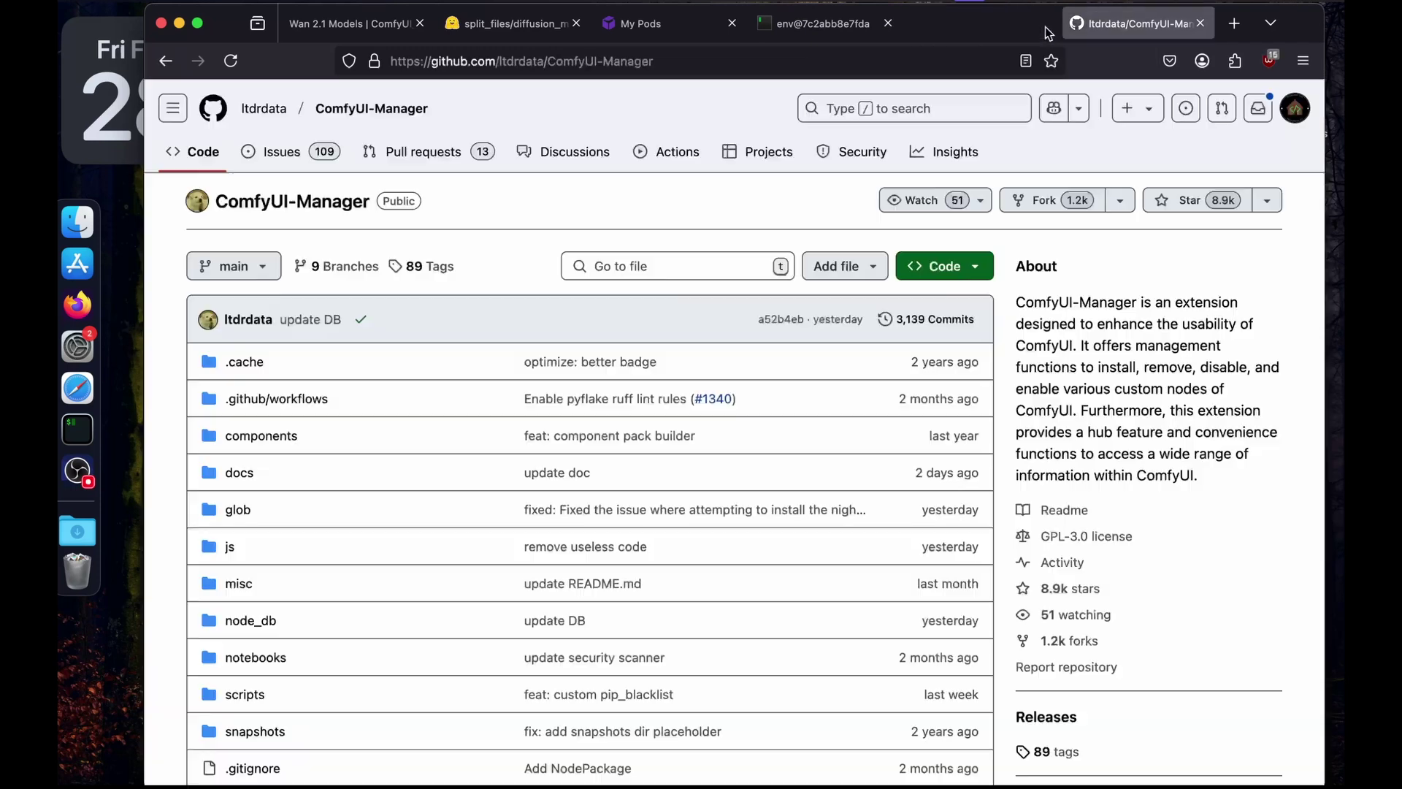
{"action": "left_click", "coordinate": [822, 24]}
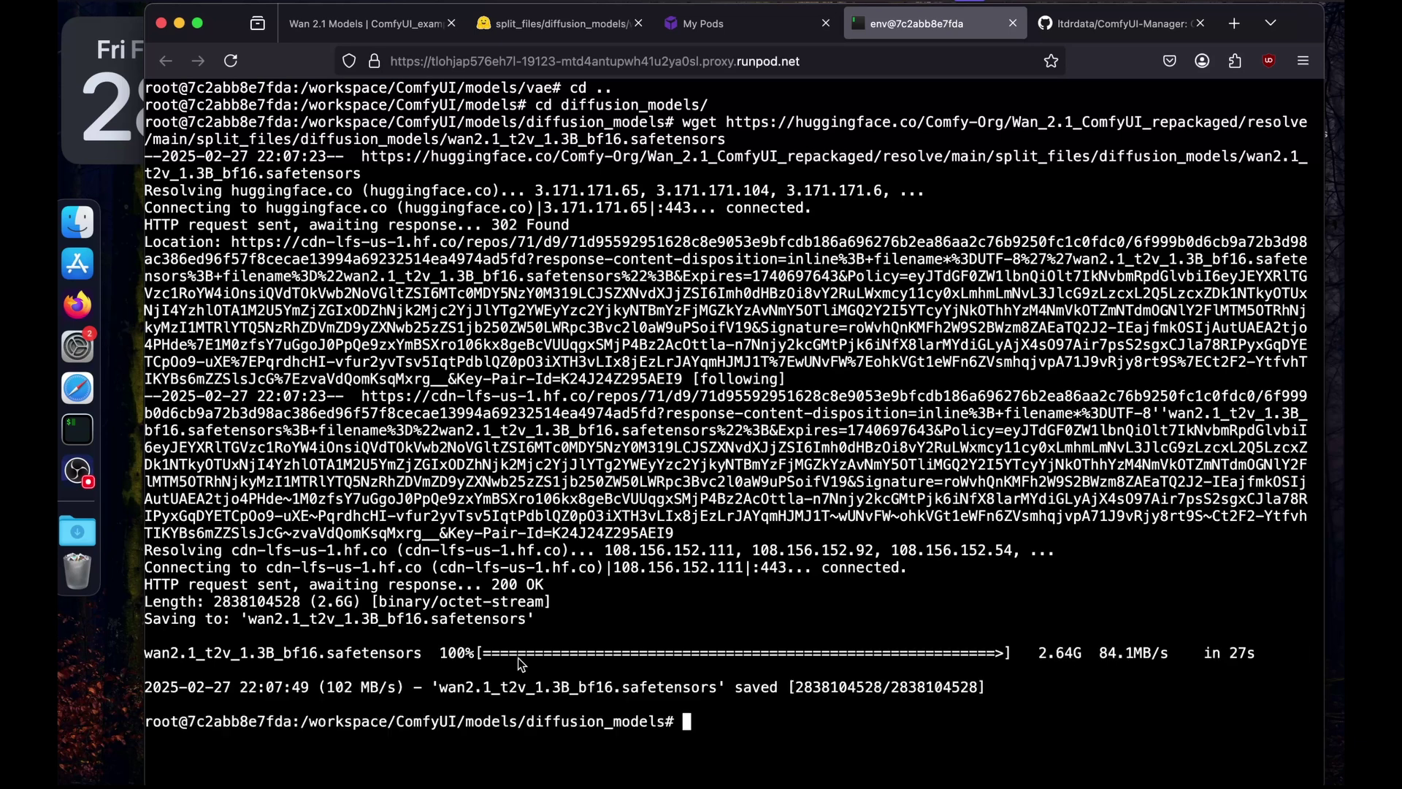
{"action": "type", "text": "clear"}
{"action": "key", "text": "Return"}
{"action": "type", "text": "cd .."}
{"action": "key", "text": "Return"}
{"action": "type", "text": "cd .."}
{"action": "key", "text": "Return"}
Confirm with pwd that the shell is in /workspace/ComfyUI
{"action": "type", "text": "pw"}
{"action": "key", "text": "BackSpace"}
{"action": "key", "text": "BackSpace"}
{"action": "type", "text": "pwd"}
{"action": "key", "text": "Return"}
{"action": "double_click", "coordinate": [275, 130]}
{"action": "double_click", "coordinate": [279, 139]}
{"action": "left_click", "coordinate": [476, 164]}
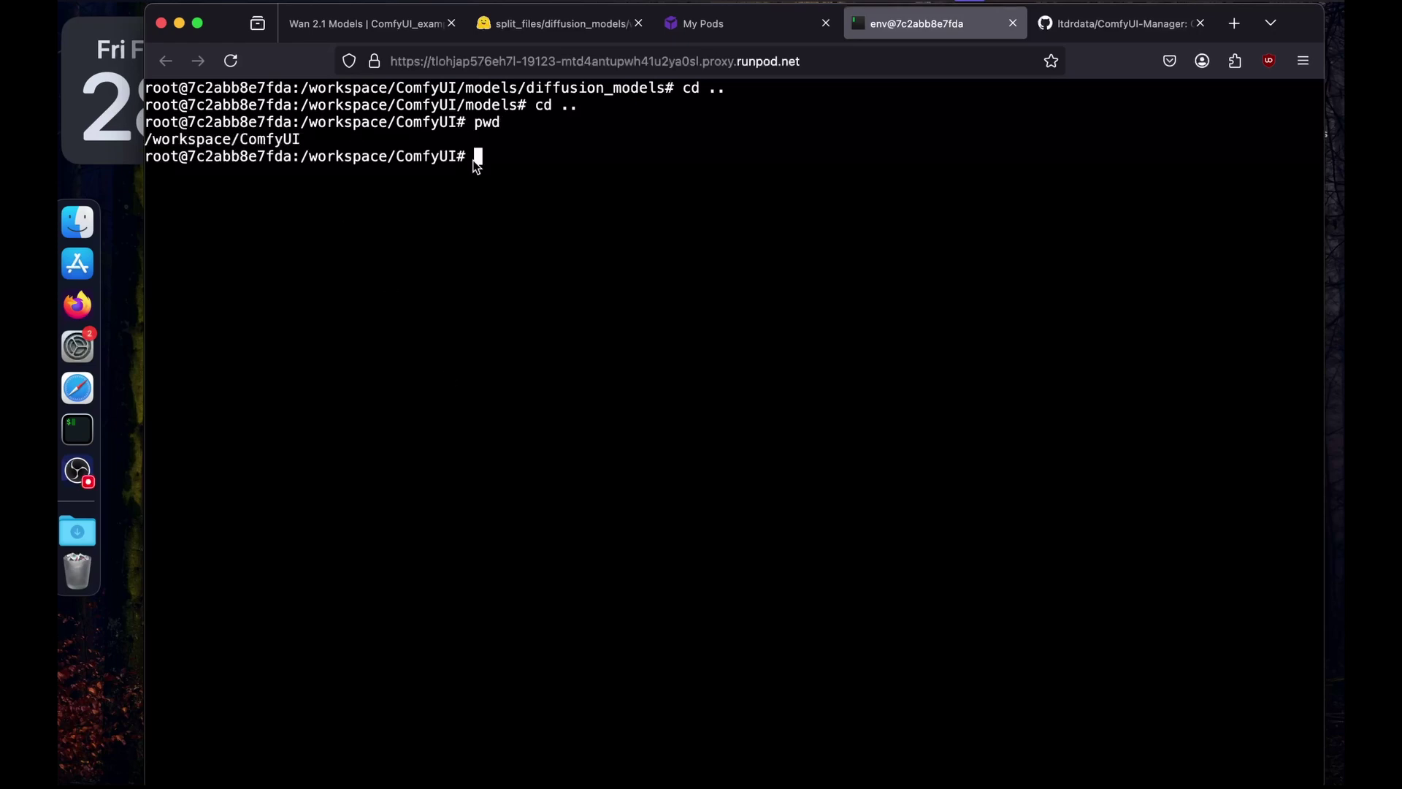
Start ComfyUI with 'python main.py --listen 0.0.0.0' so it serves on port 8188
{"action": "type", "text": "python main.py --listen "}
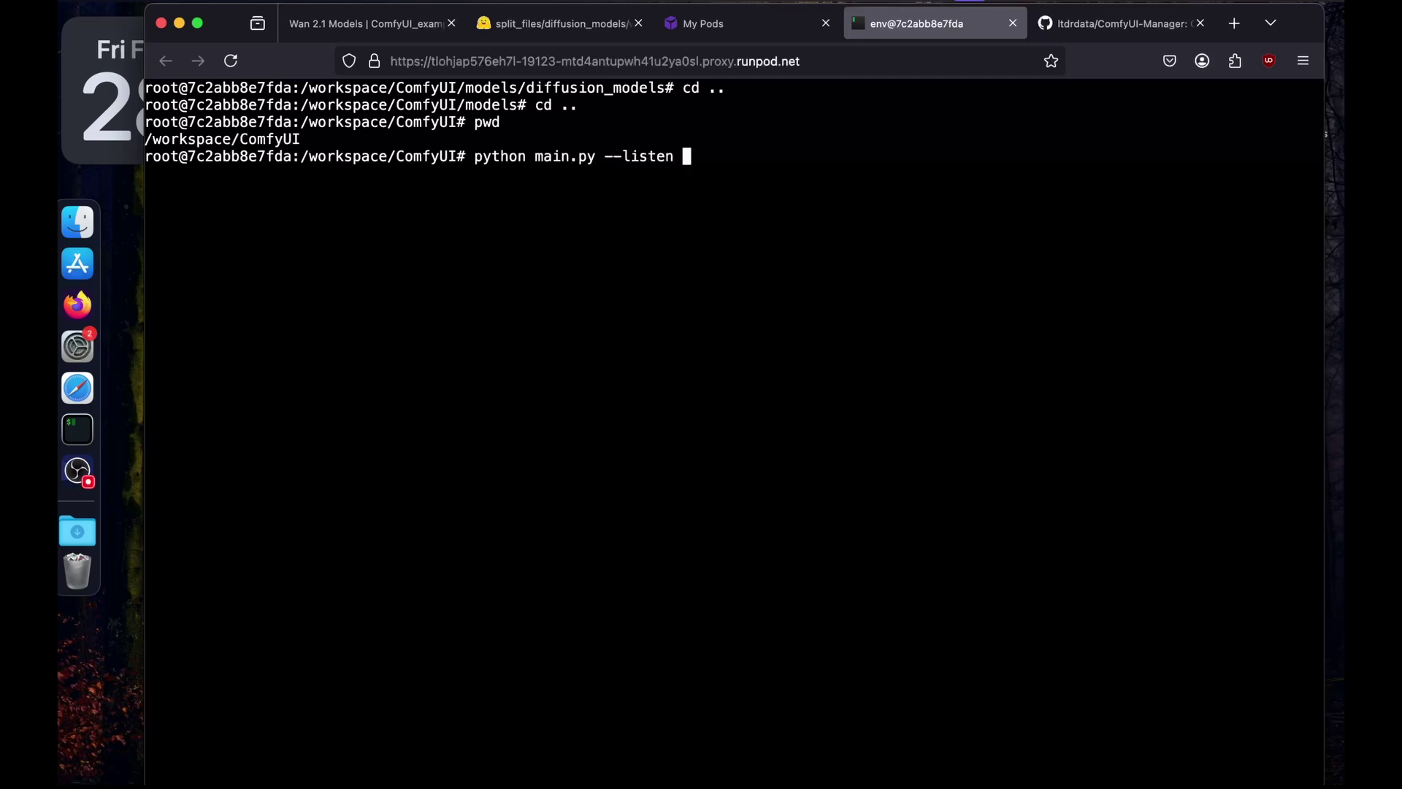
{"action": "type", "text": "0.0.0.0"}
{"action": "key", "text": "Return"}
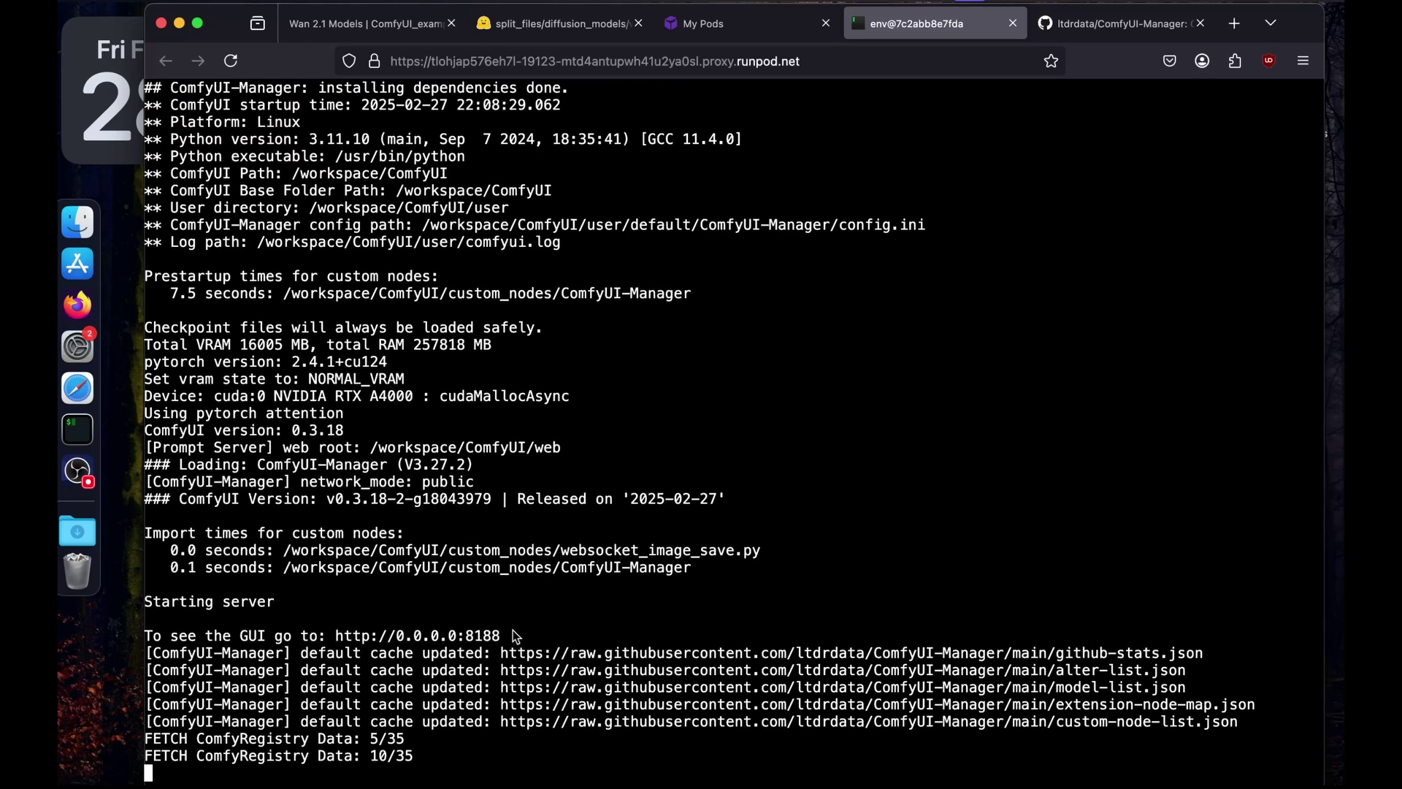
{"action": "left_click_drag", "start_coordinate": [514, 634], "coordinate": [288, 636]}
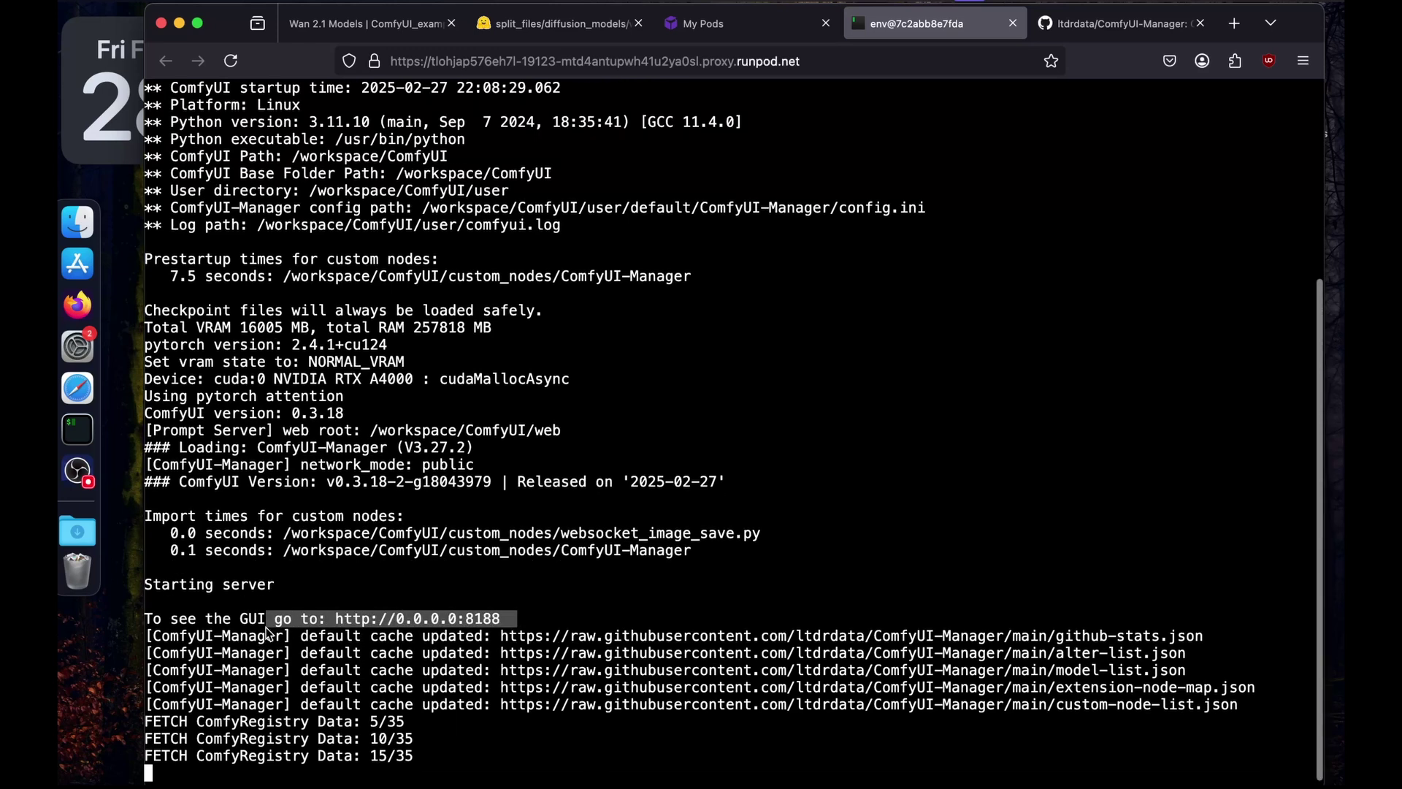
{"action": "left_click", "coordinate": [541, 618]}
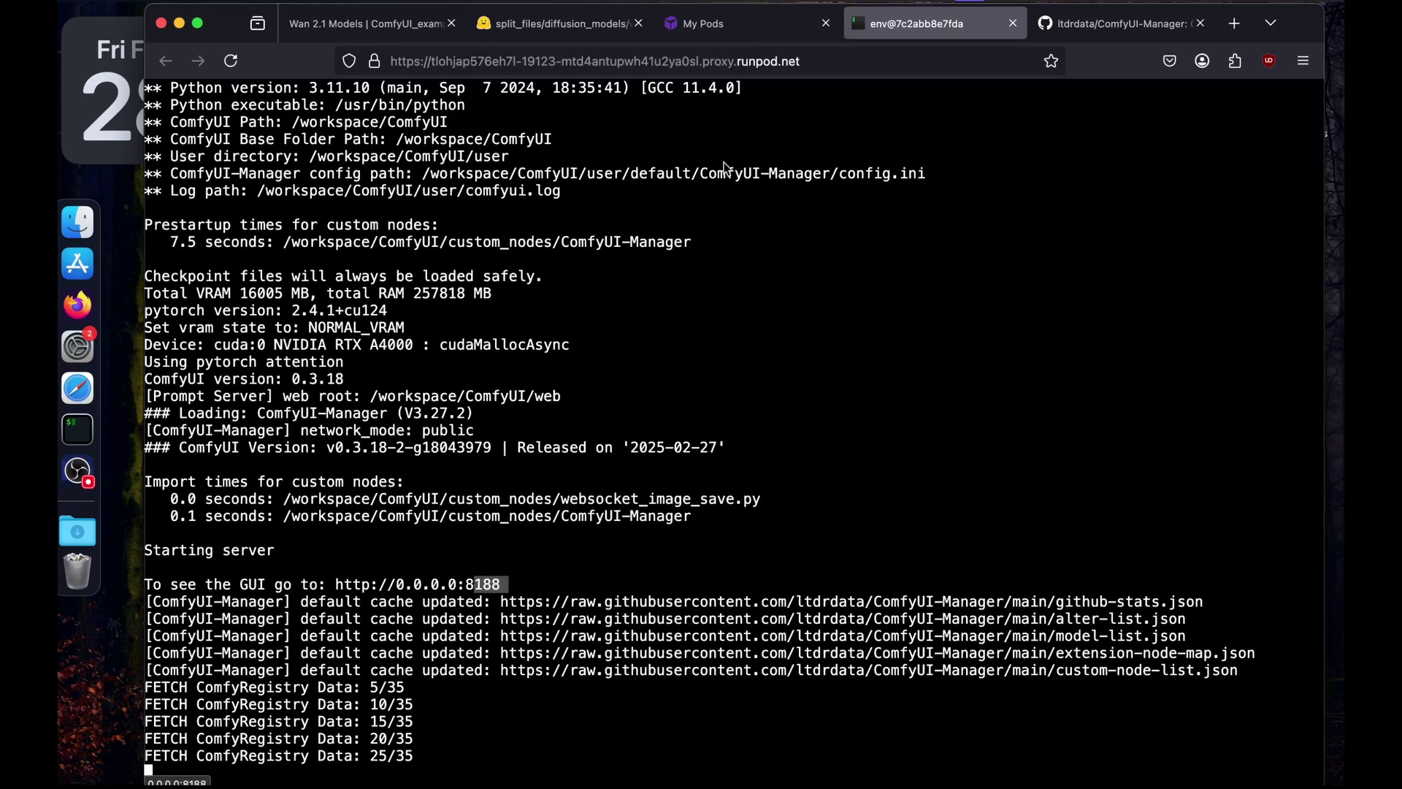
Open ComfyUI from My Pods through the pod's HTTP Service on port 8188
{"action": "left_click", "coordinate": [736, 25]}
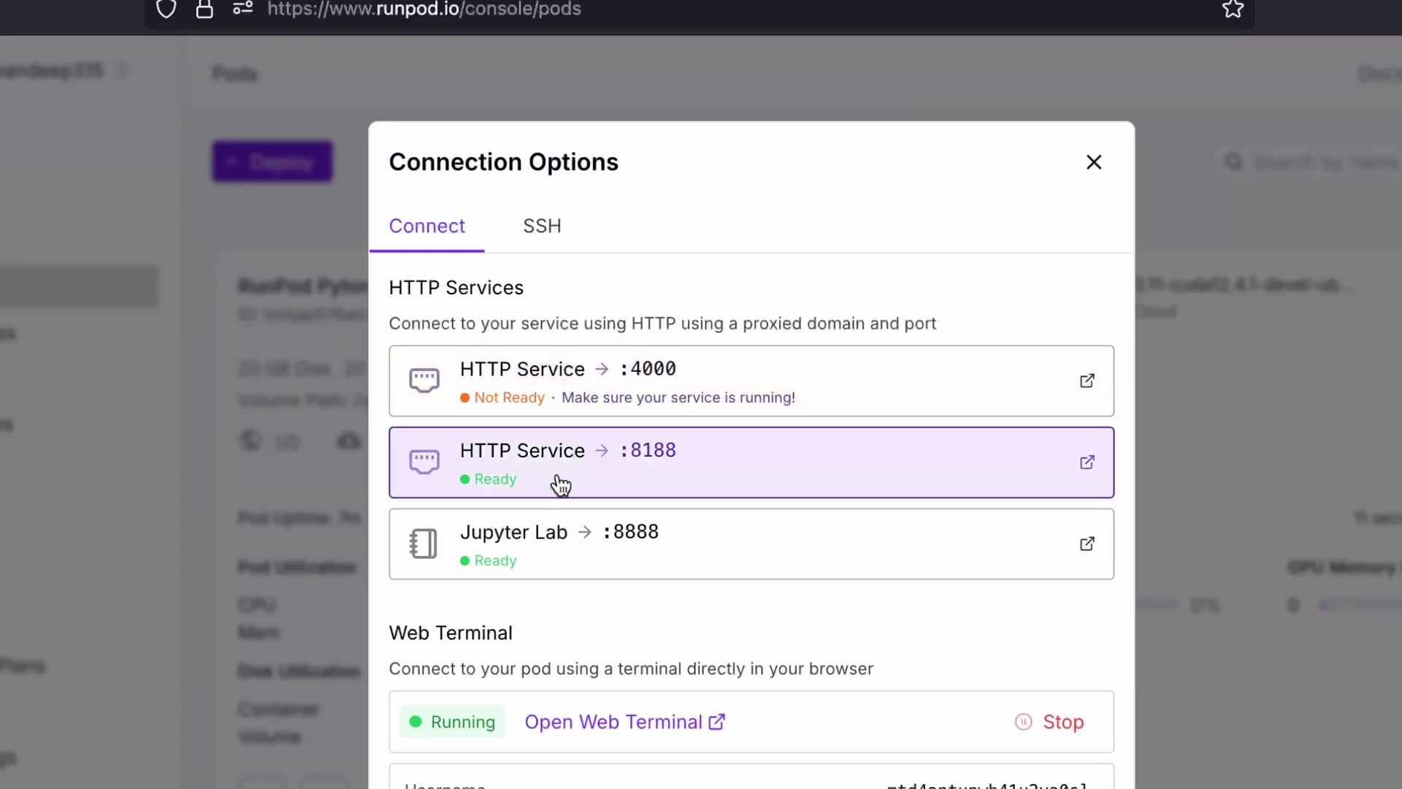
{"action": "left_click", "coordinate": [328, 484]}
{"action": "left_click", "coordinate": [518, 783]}
{"action": "left_click", "coordinate": [577, 464]}
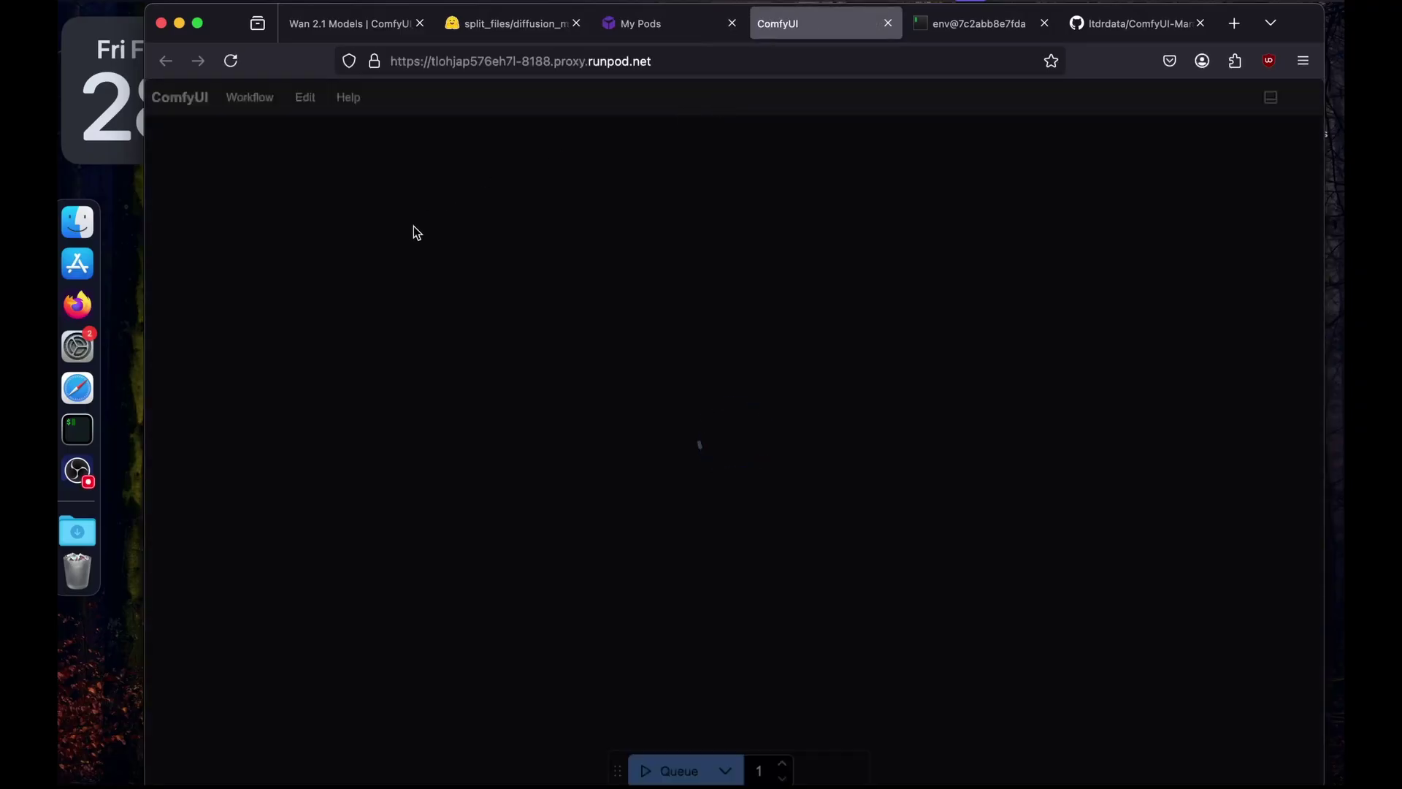
Open the Text to Video workflow as text_to_video_wan.json from the Wan 2.1 examples page
{"action": "left_click", "coordinate": [369, 29]}
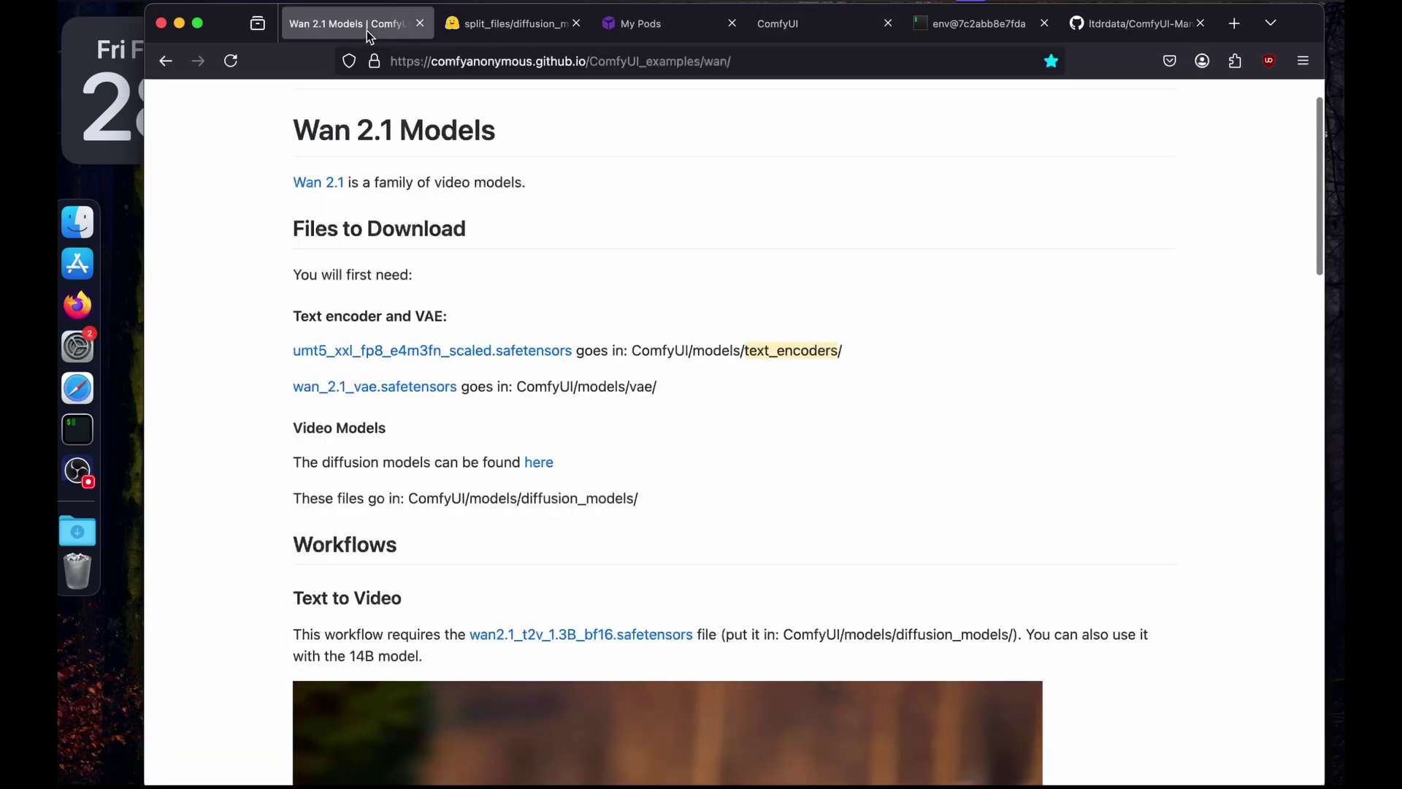
{"action": "left_click", "coordinate": [576, 23]}
{"action": "scroll", "coordinate": [318, 234], "scroll_direction": "down", "scroll_amount": 10}
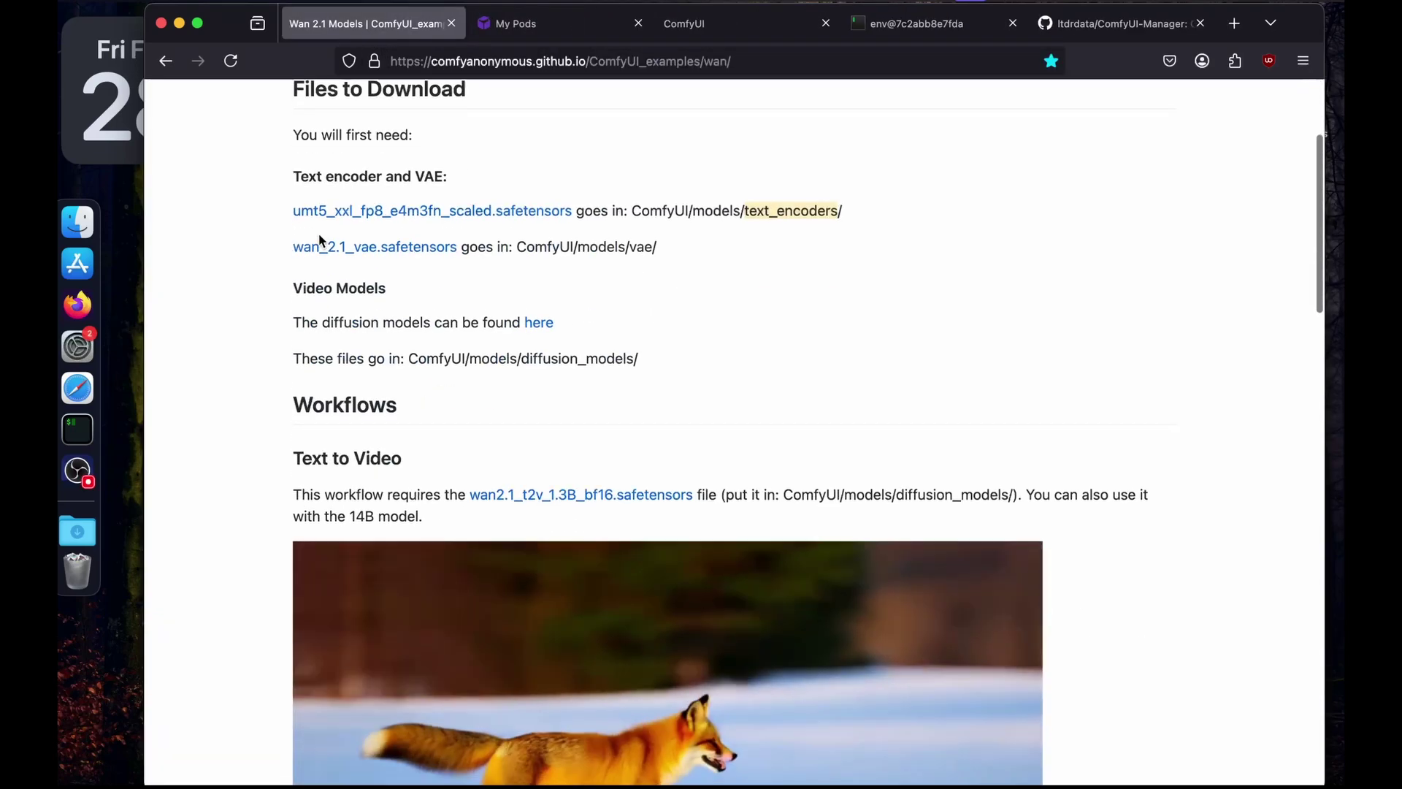
{"action": "scroll", "coordinate": [322, 241], "scroll_direction": "down", "scroll_amount": 1}
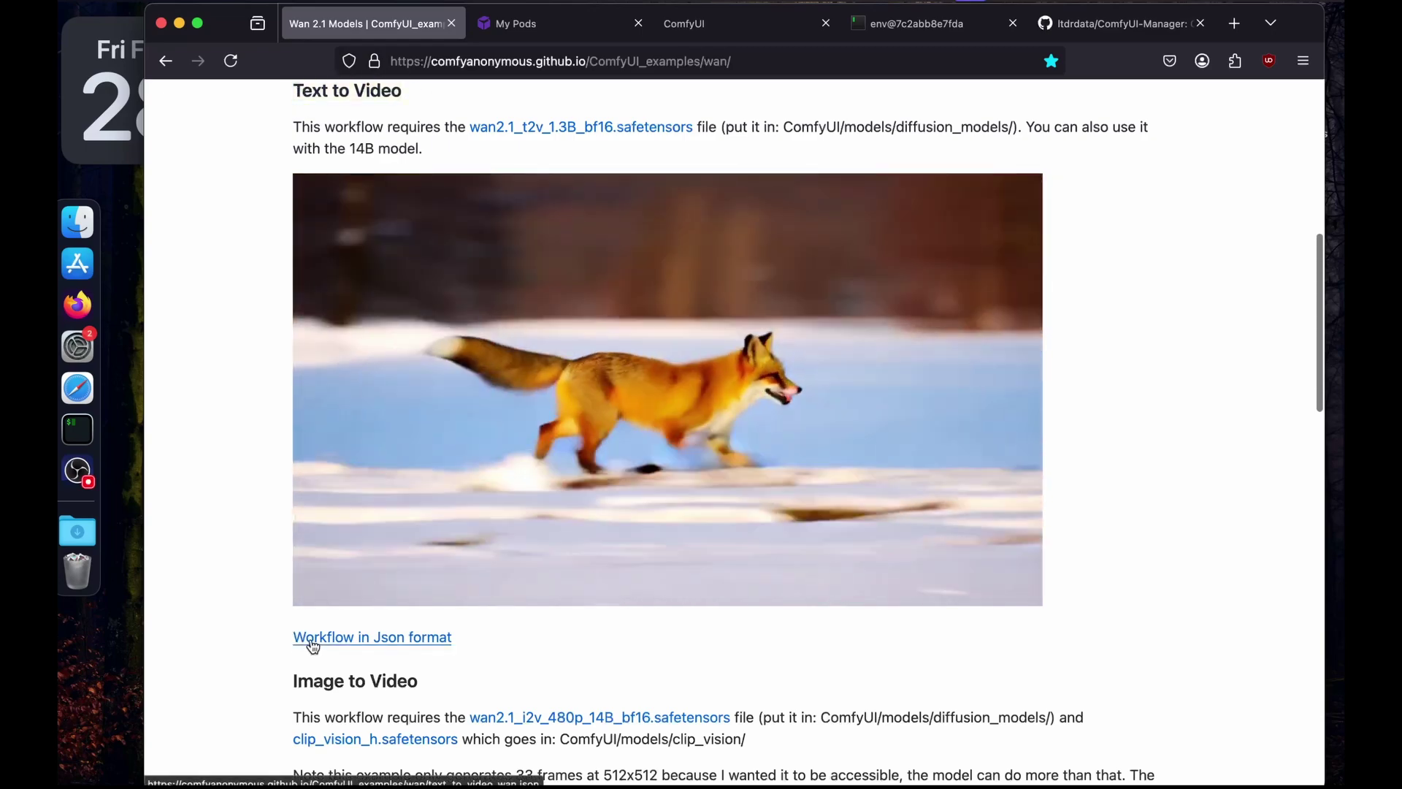
{"action": "left_click", "coordinate": [313, 641]}
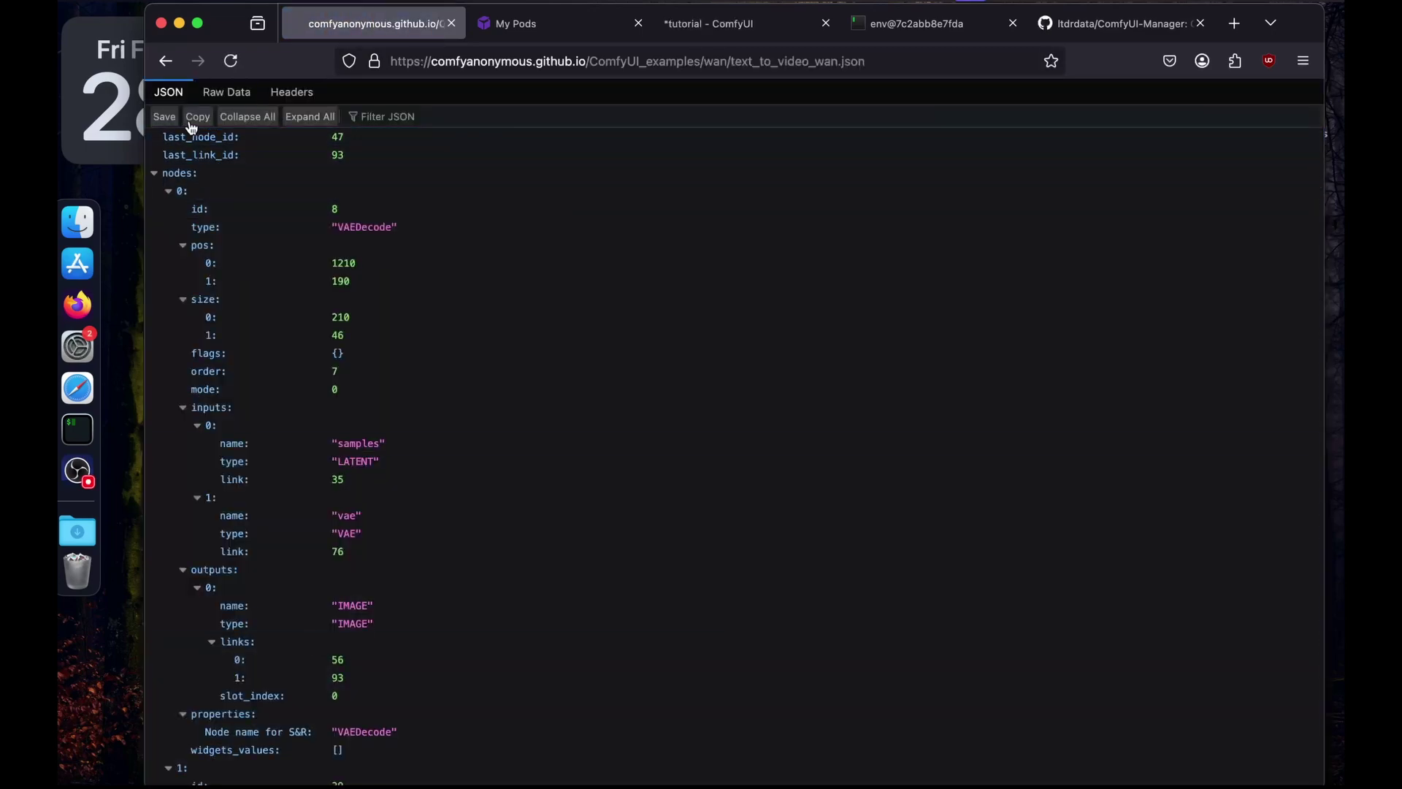
Dismiss the Missing Models warning and paste the Wan 2.1 text-to-video workflow into ComfyUI
{"action": "left_click", "coordinate": [717, 25]}
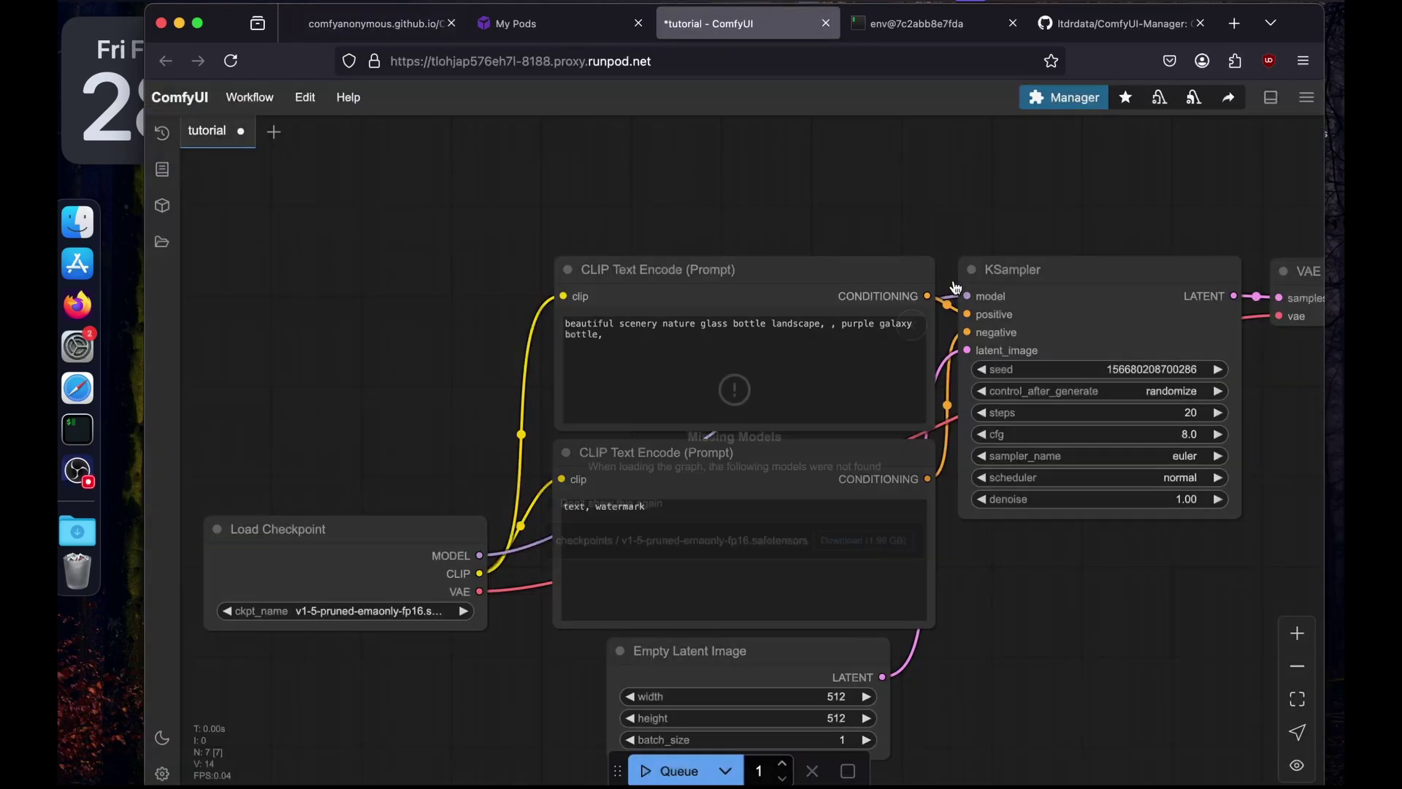
{"action": "left_click", "coordinate": [962, 288]}
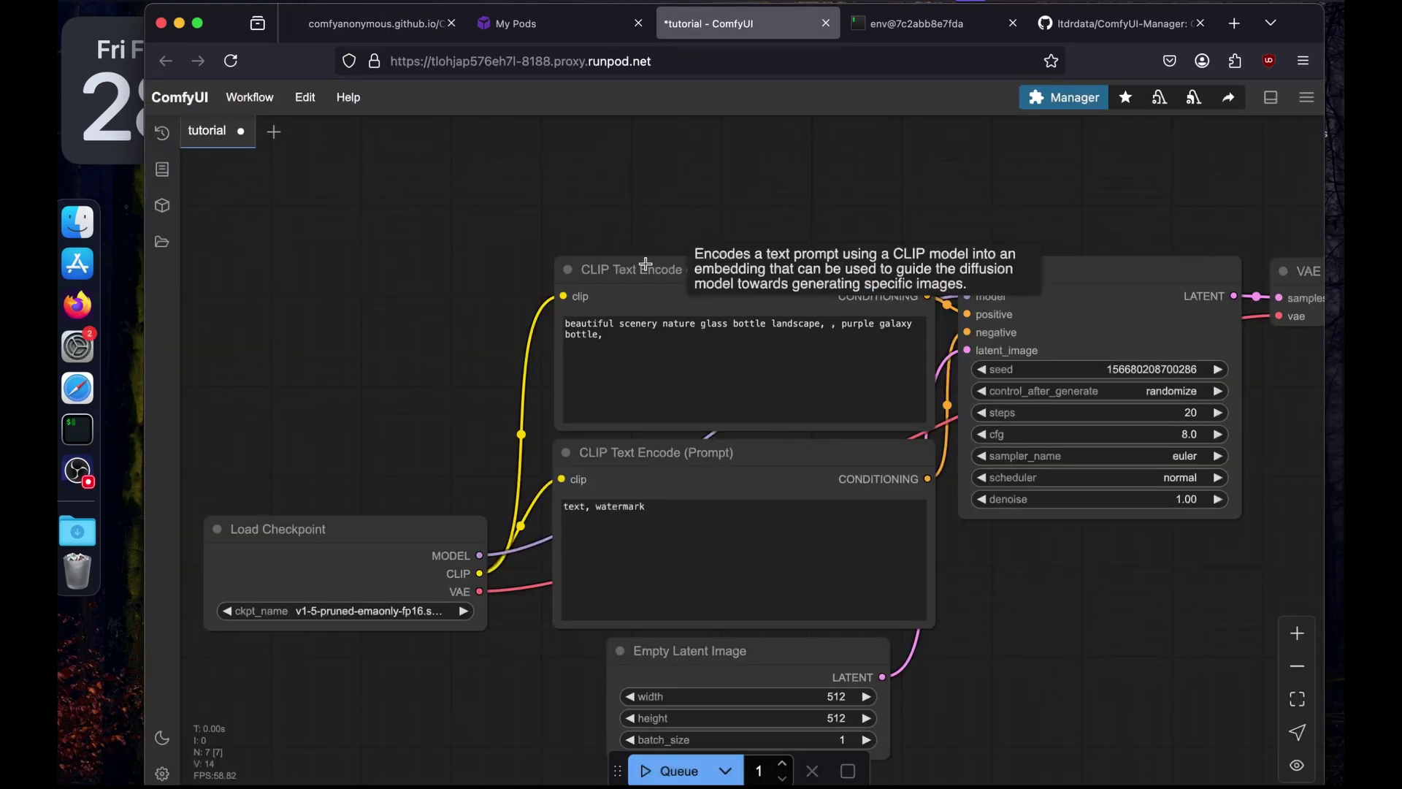
{"action": "key", "text": "super+v"}
{"action": "scroll", "coordinate": [646, 264], "scroll_direction": "down", "scroll_amount": 5}
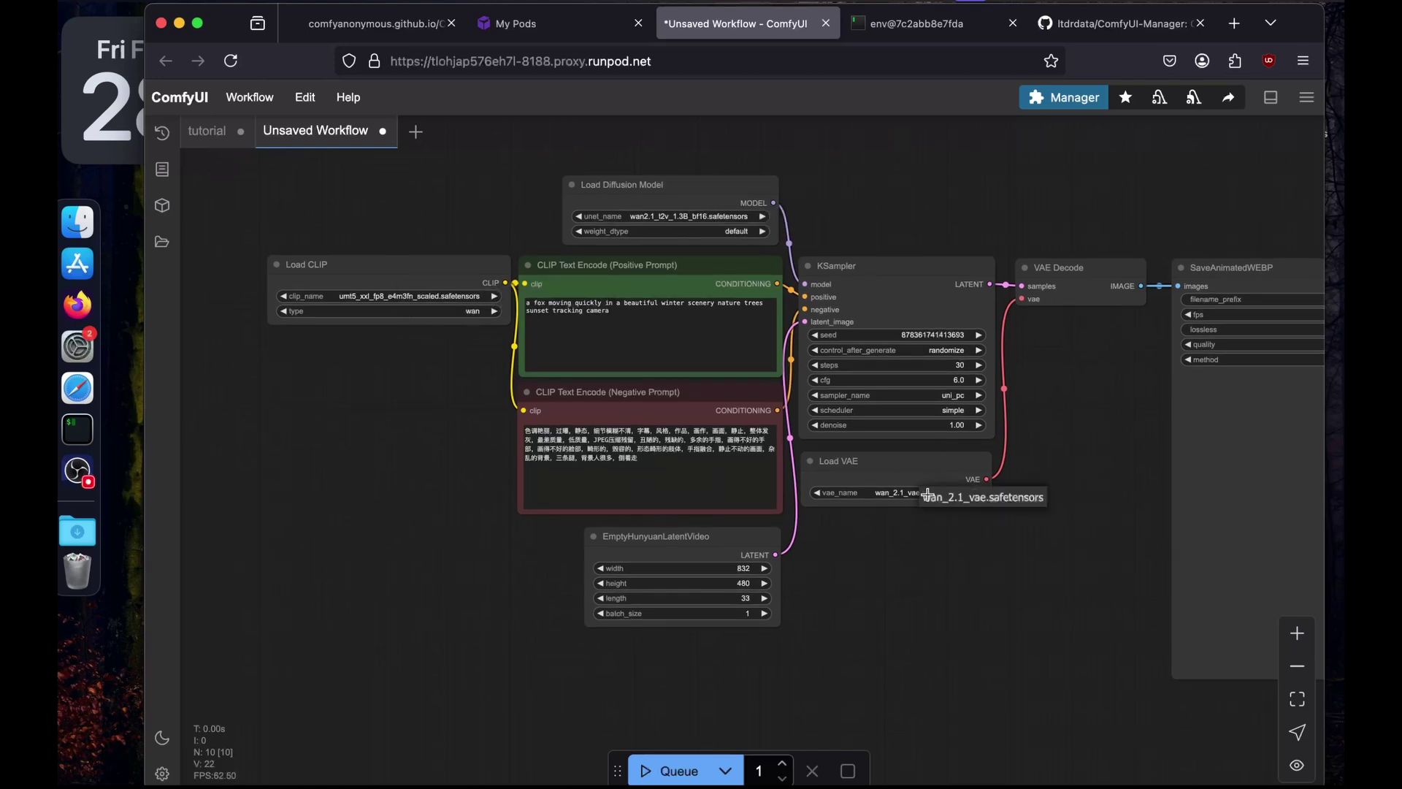
Check the fox prompt and bring the SaveAnimatedWEBP output node into view
{"action": "left_click", "coordinate": [632, 319]}
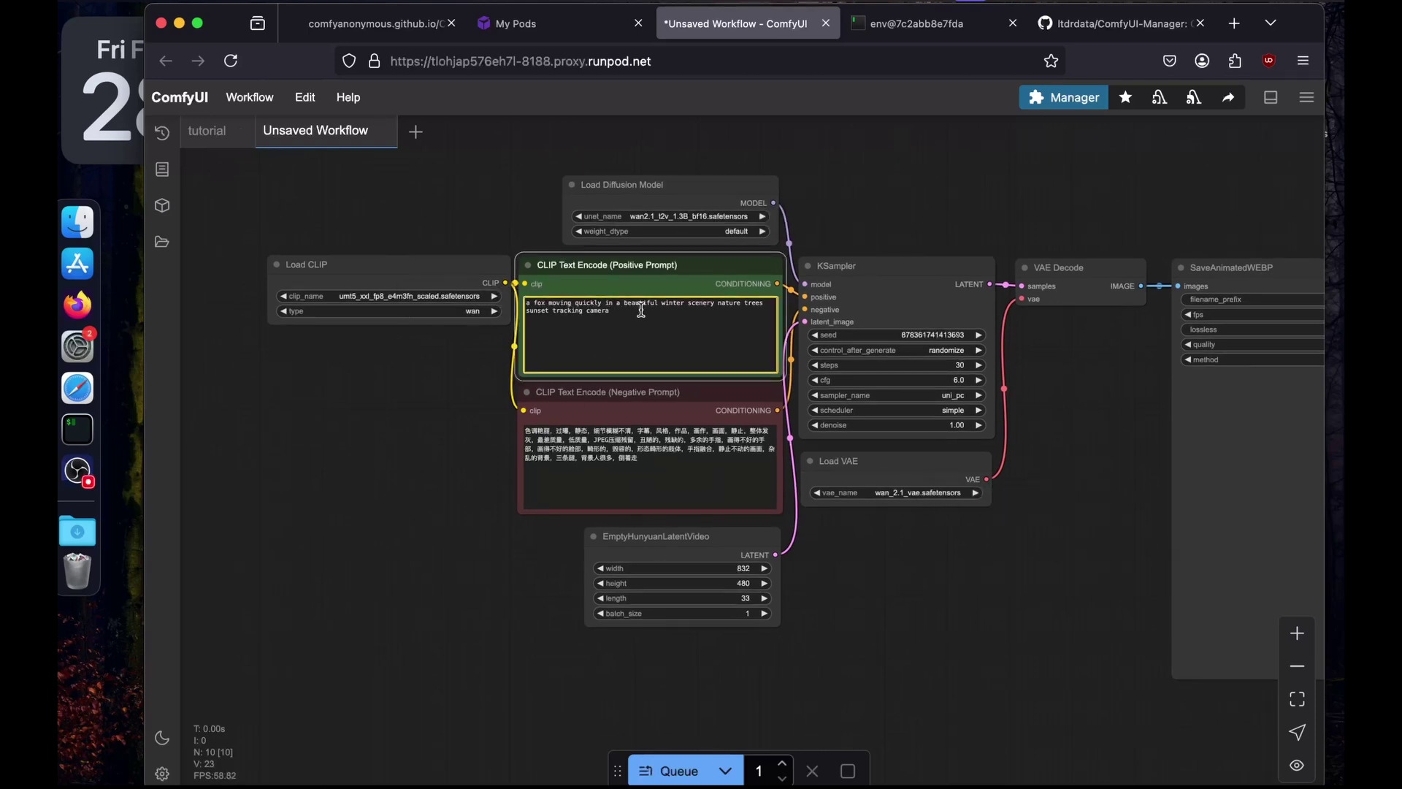
{"action": "key", "text": "super+a"}
{"action": "left_click", "coordinate": [641, 316]}
{"action": "left_click_drag", "start_coordinate": [1071, 322], "coordinate": [832, 316]}
{"action": "scroll", "coordinate": [931, 327], "scroll_direction": "right", "scroll_amount": 2}
{"action": "left_click", "coordinate": [1110, 406]}
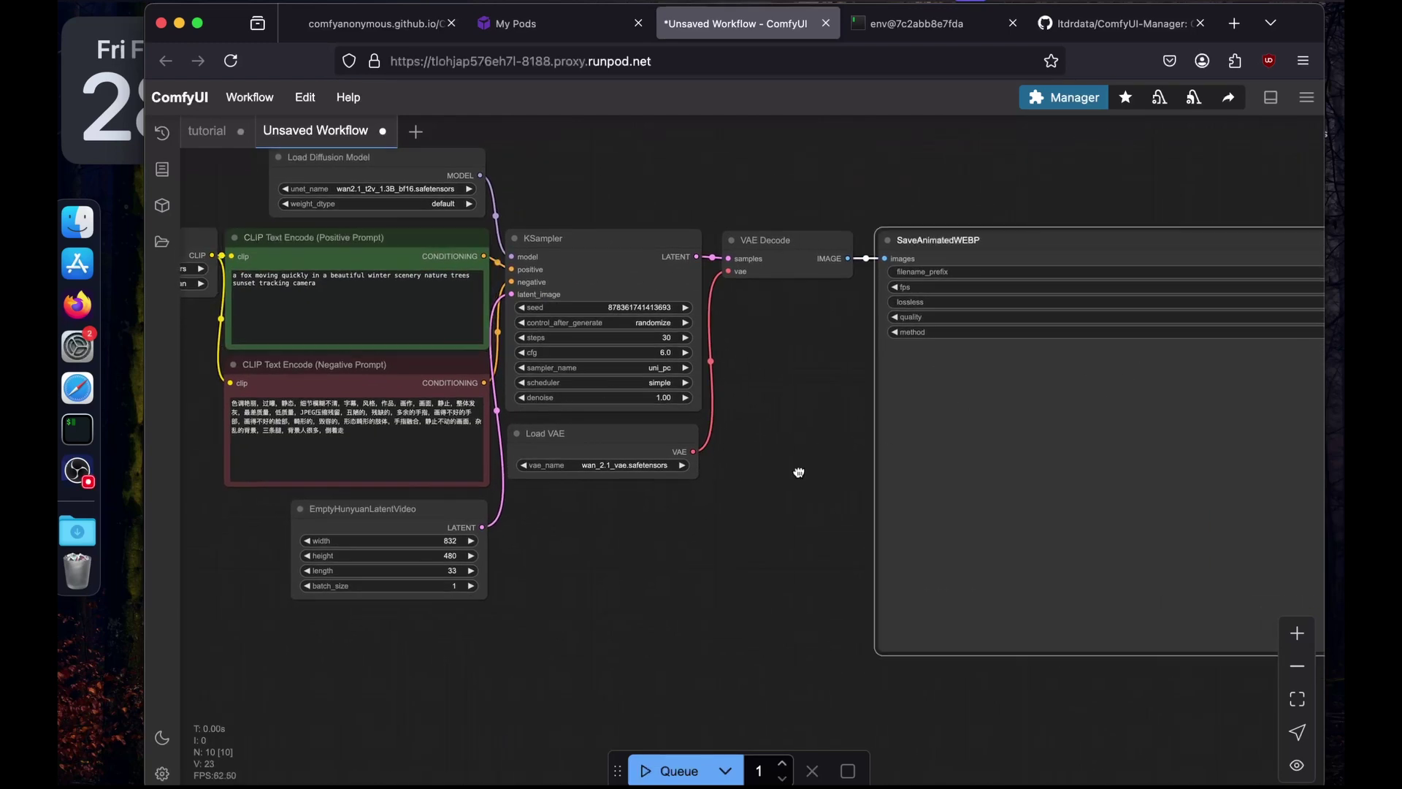
{"action": "left_click_drag", "start_coordinate": [799, 473], "coordinate": [616, 465]}
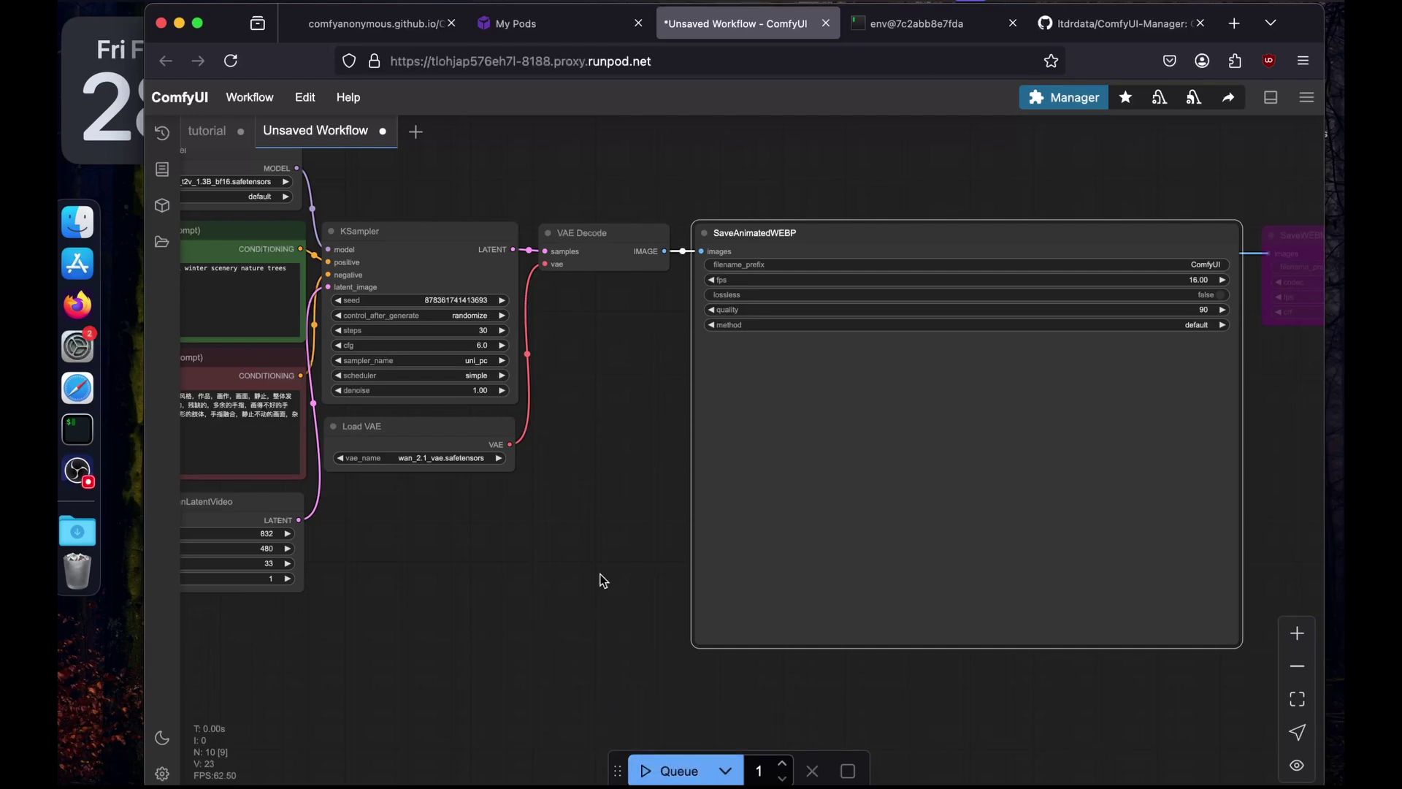
Watch the KSampler progress and seconds-per-step speed in the server log, then view the pods console
{"action": "left_click", "coordinate": [916, 23]}
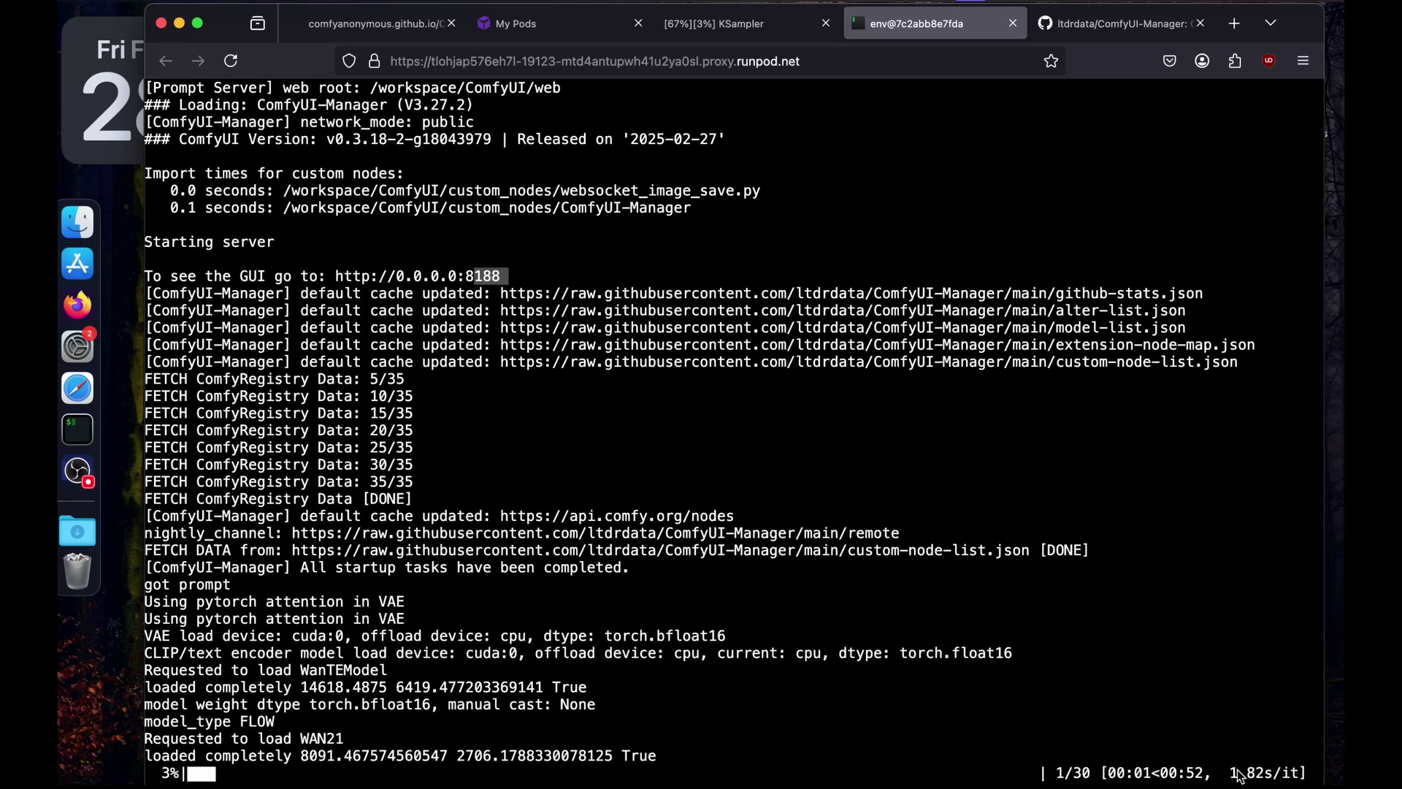
{"action": "left_click_drag", "start_coordinate": [1230, 774], "coordinate": [1265, 774]}
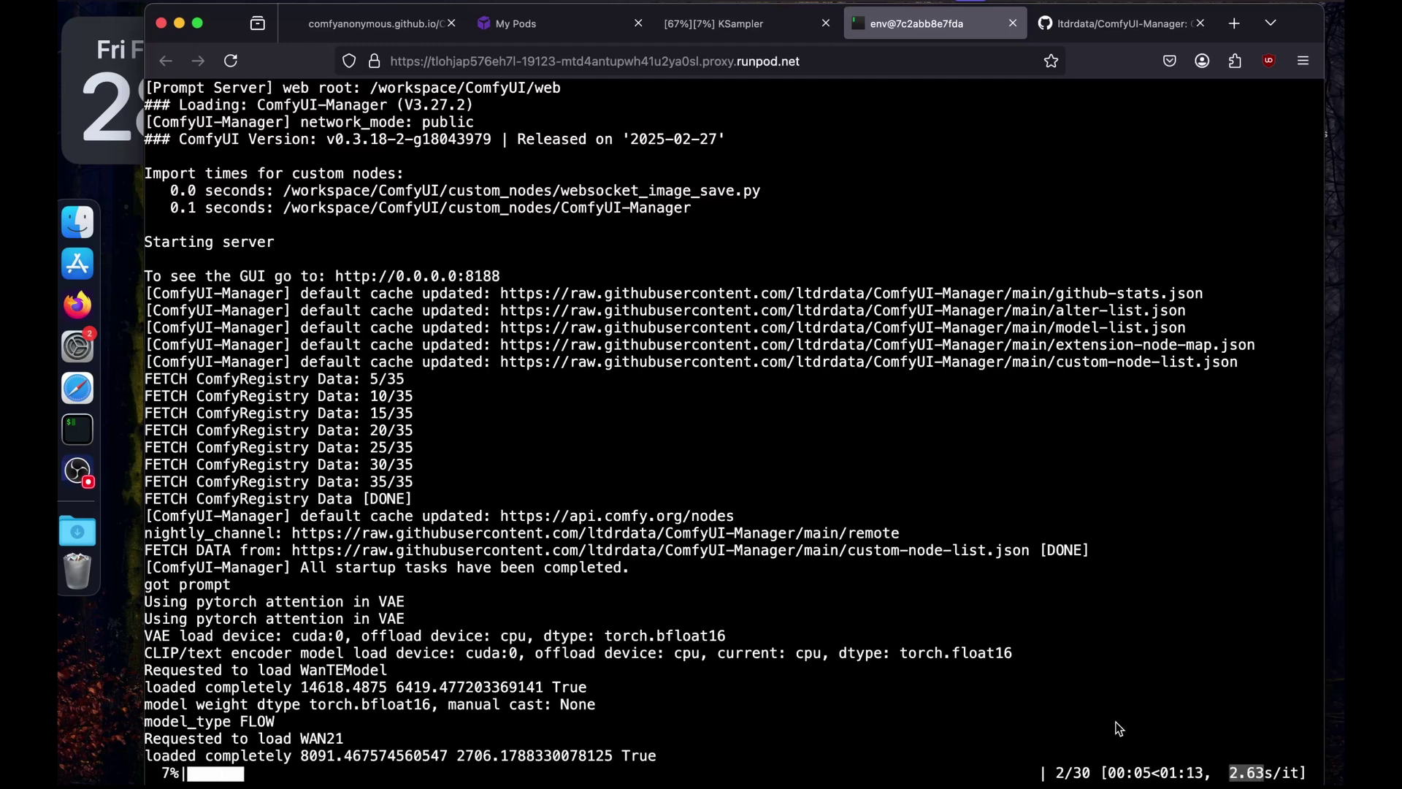
{"action": "left_click", "coordinate": [558, 22]}
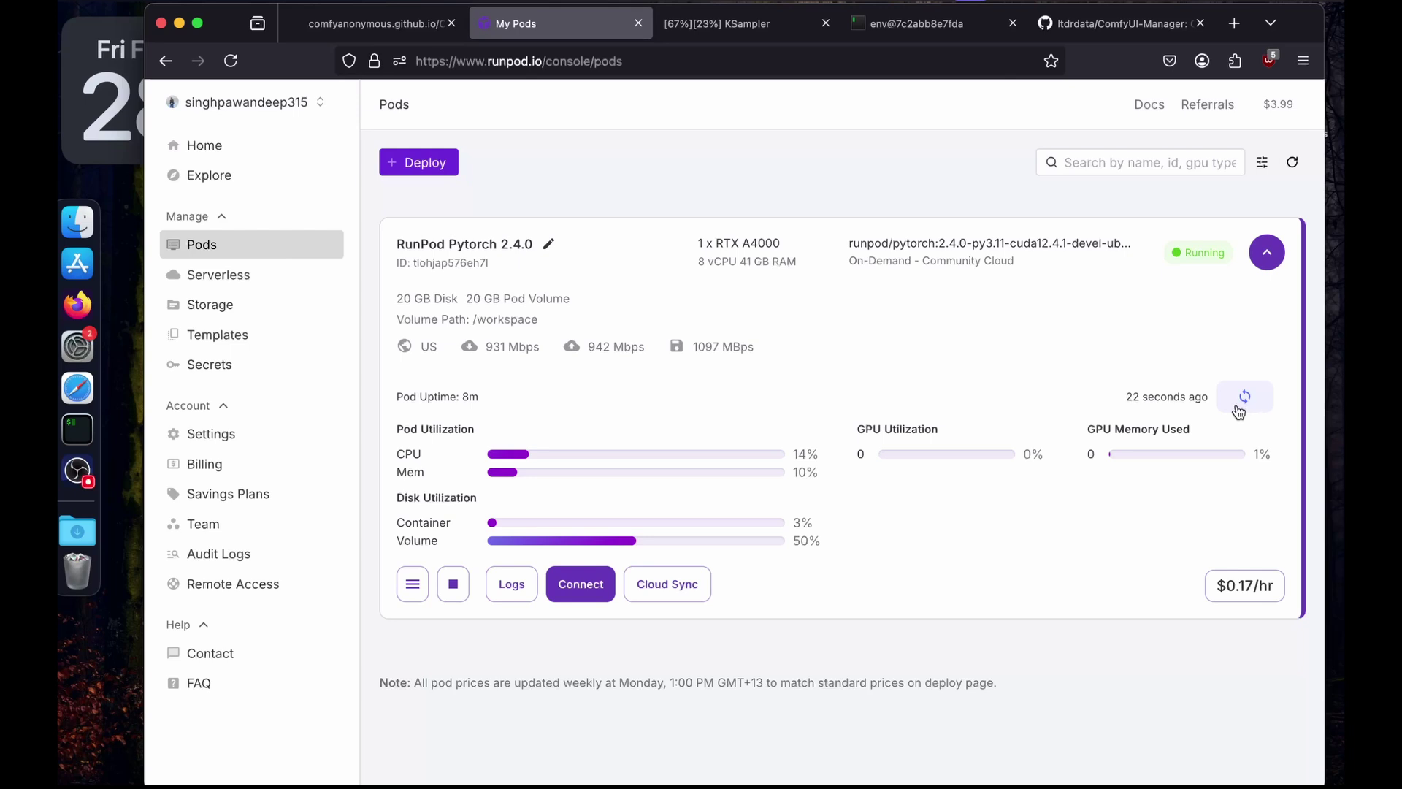
Refresh the pod's usage stats to check GPU memory, then return to the server log
{"action": "left_click", "coordinate": [1246, 400]}
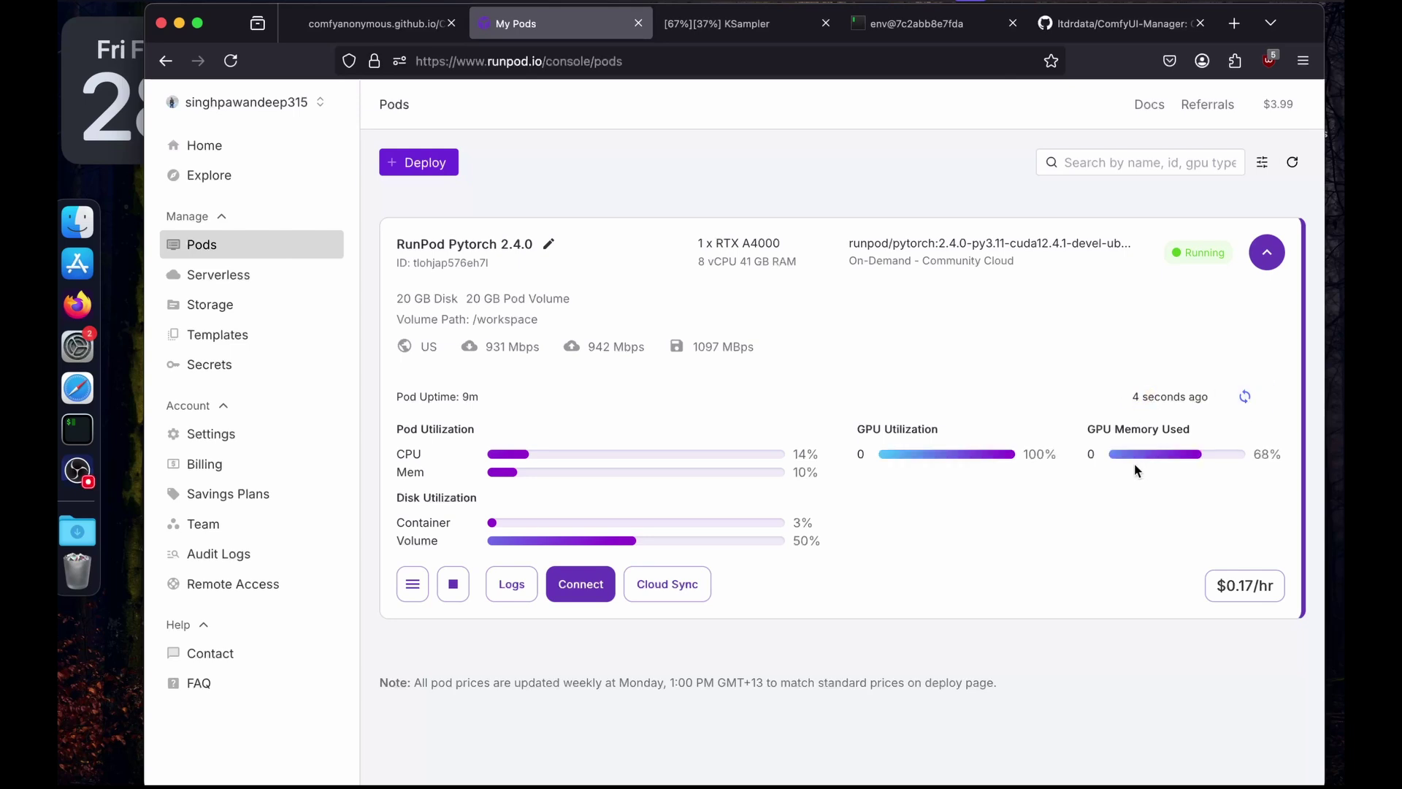
{"action": "left_click_drag", "start_coordinate": [1272, 450], "coordinate": [1257, 451]}
{"action": "left_click", "coordinate": [871, 397]}
{"action": "left_click", "coordinate": [684, 33]}
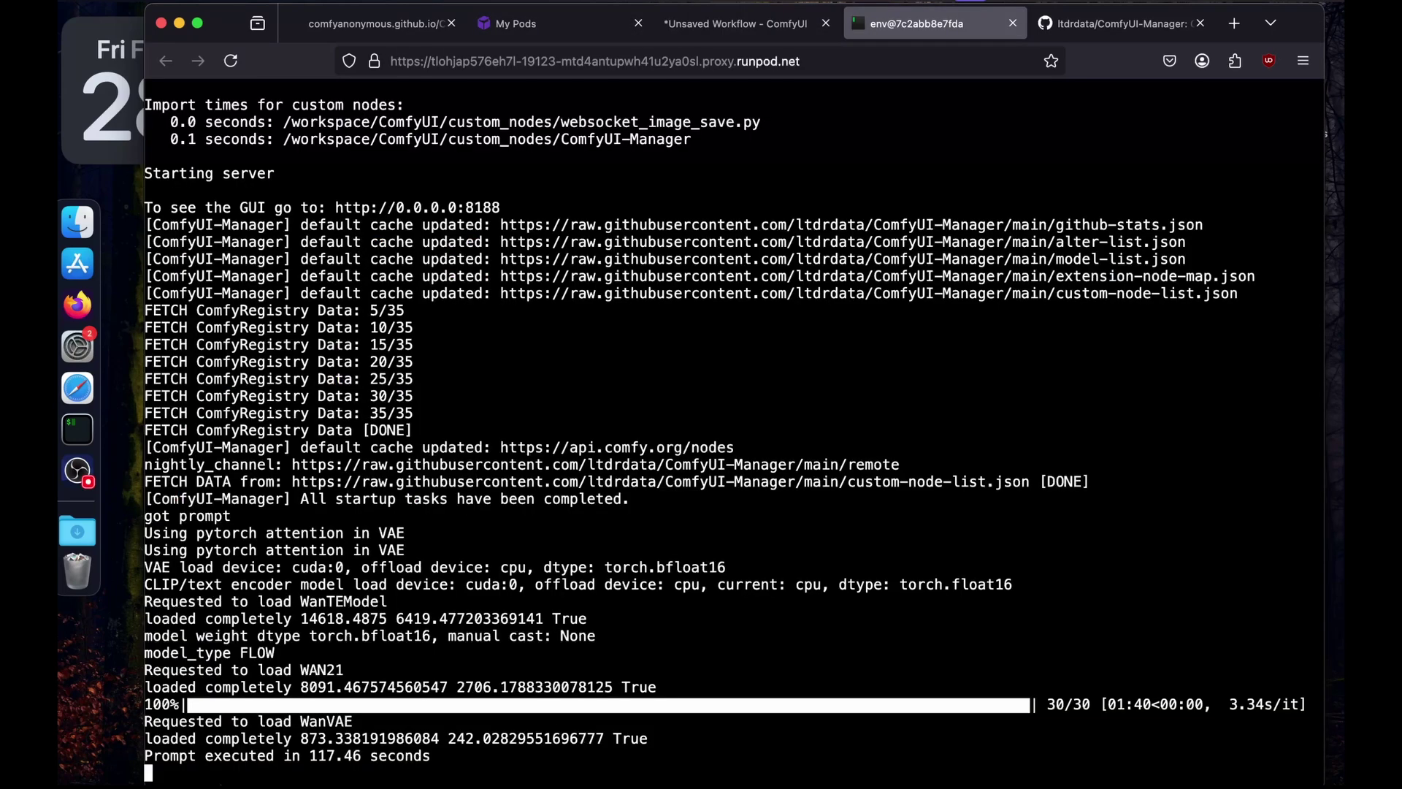
Note the 117.46-second run time and view the fox-in-snow video in the SaveAnimatedWEBP preview
{"action": "double_click", "coordinate": [333, 756]}
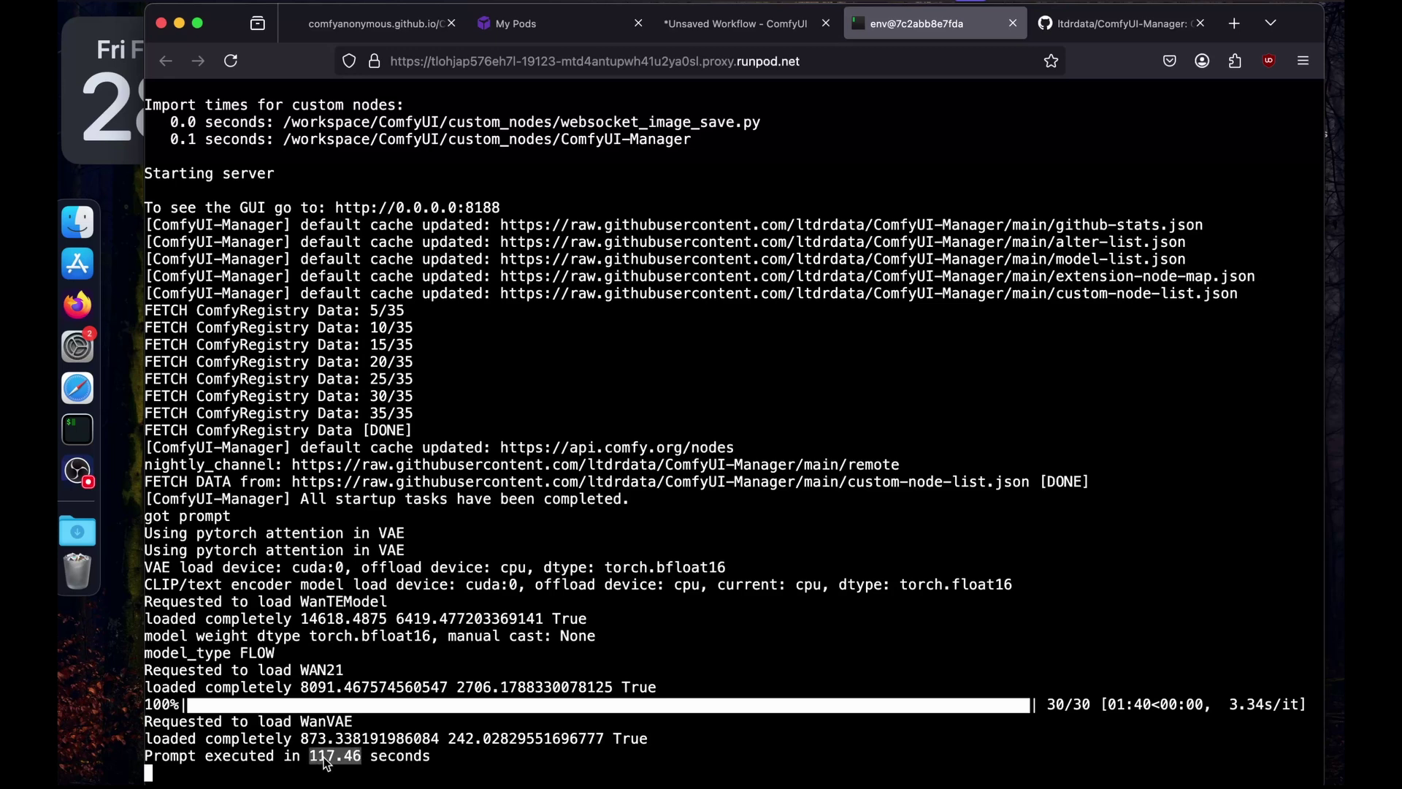
{"action": "left_click", "coordinate": [750, 32]}
{"action": "left_click_drag", "start_coordinate": [524, 569], "coordinate": [598, 571]}
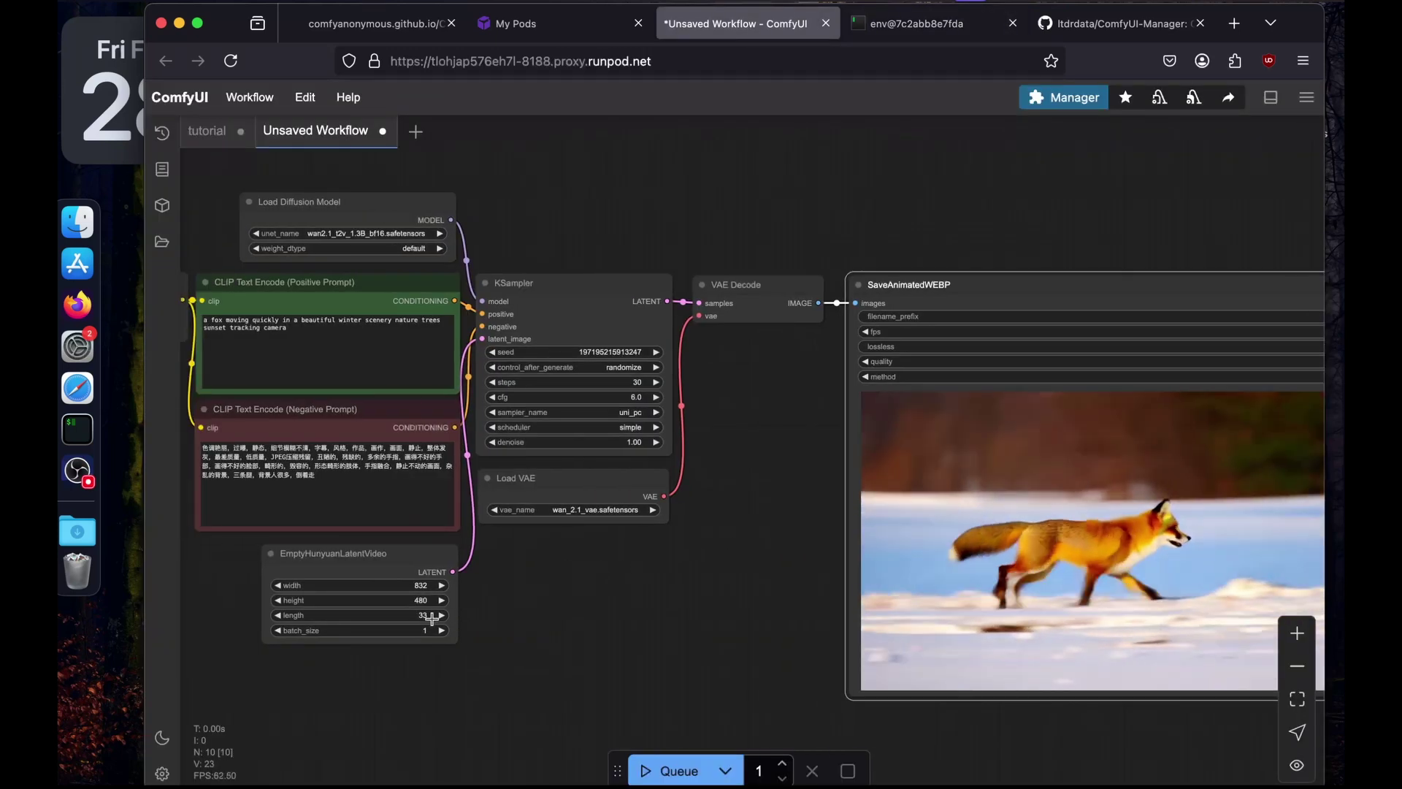
{"action": "scroll", "coordinate": [485, 501], "scroll_direction": "right", "scroll_amount": 5}
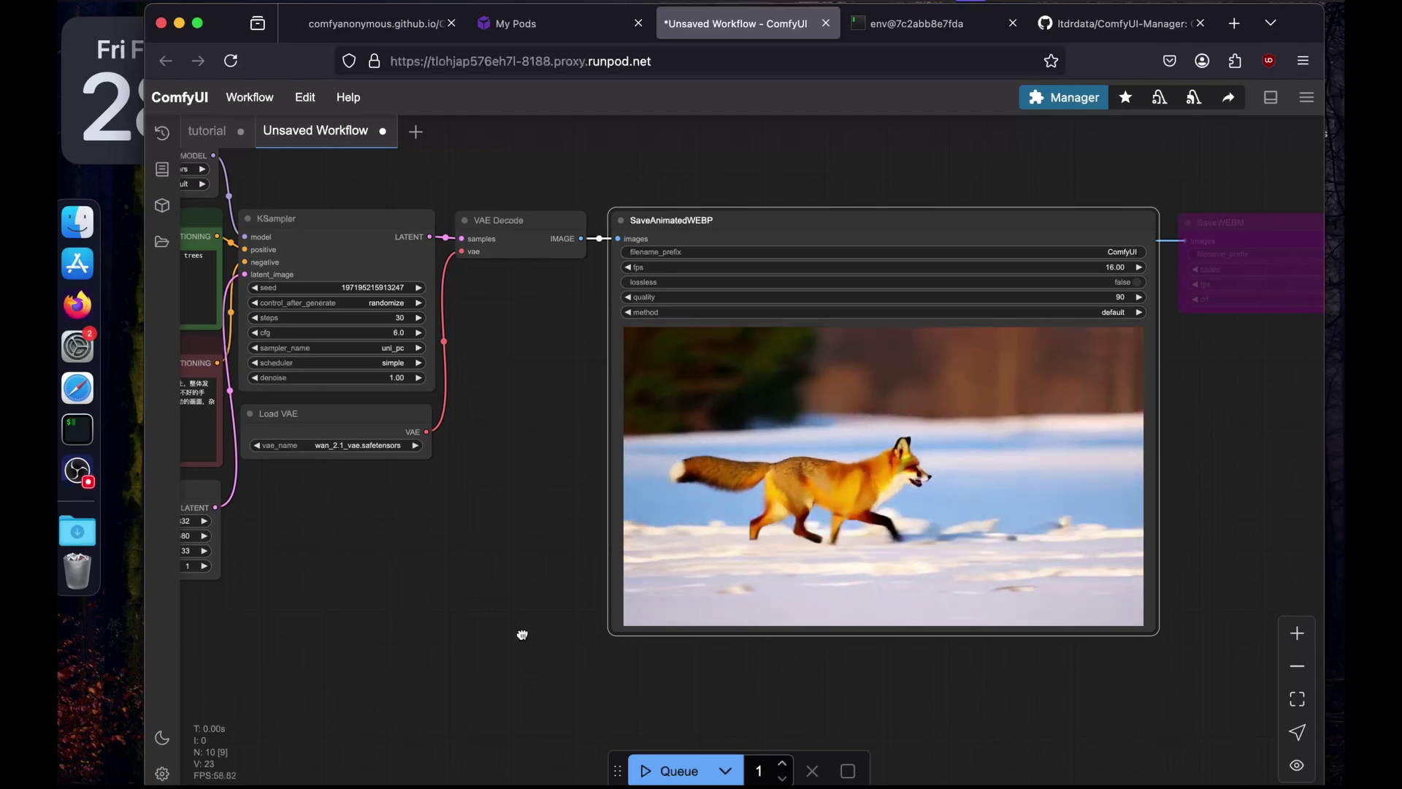
{"action": "left_click_drag", "start_coordinate": [522, 634], "coordinate": [554, 626]}
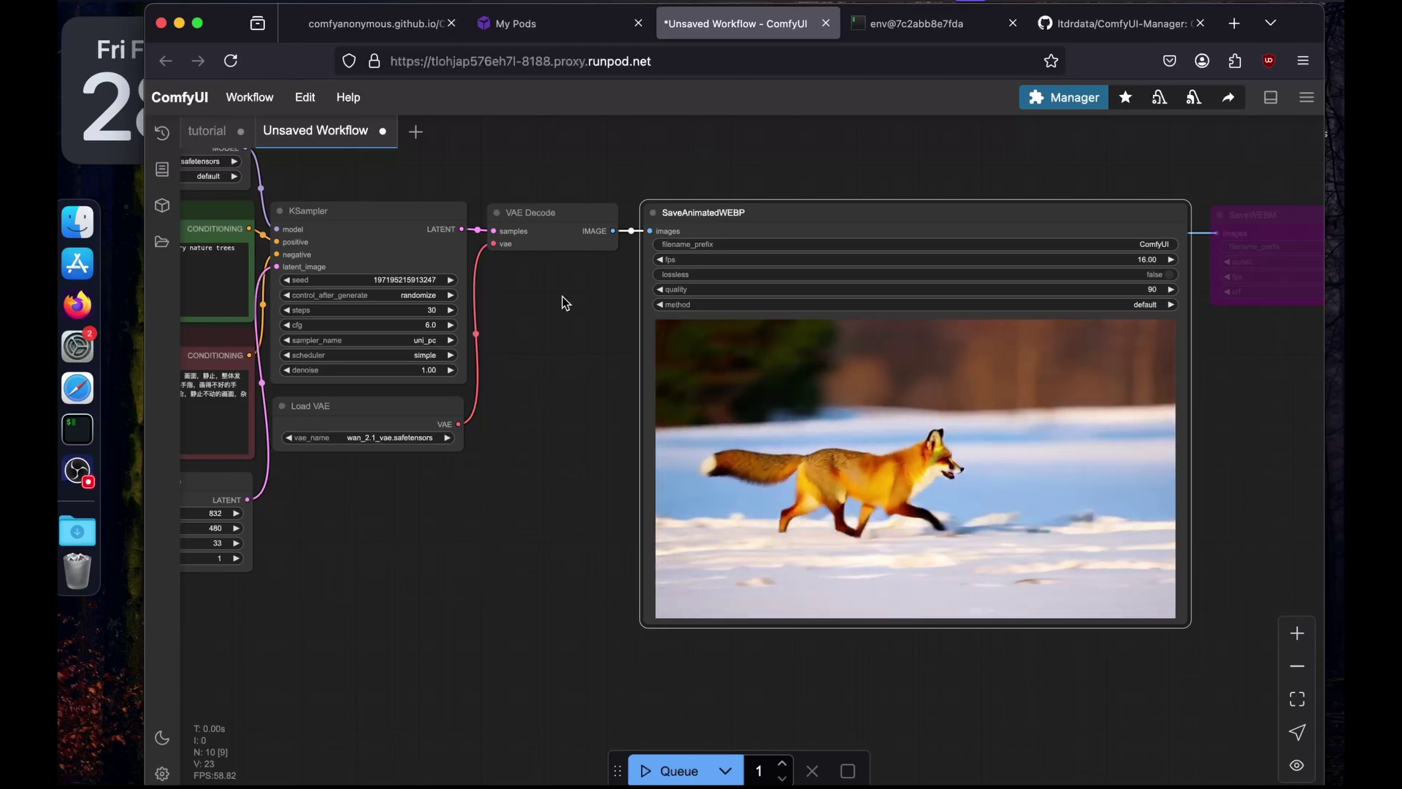
{"action": "left_click_drag", "start_coordinate": [562, 296], "coordinate": [917, 373]}
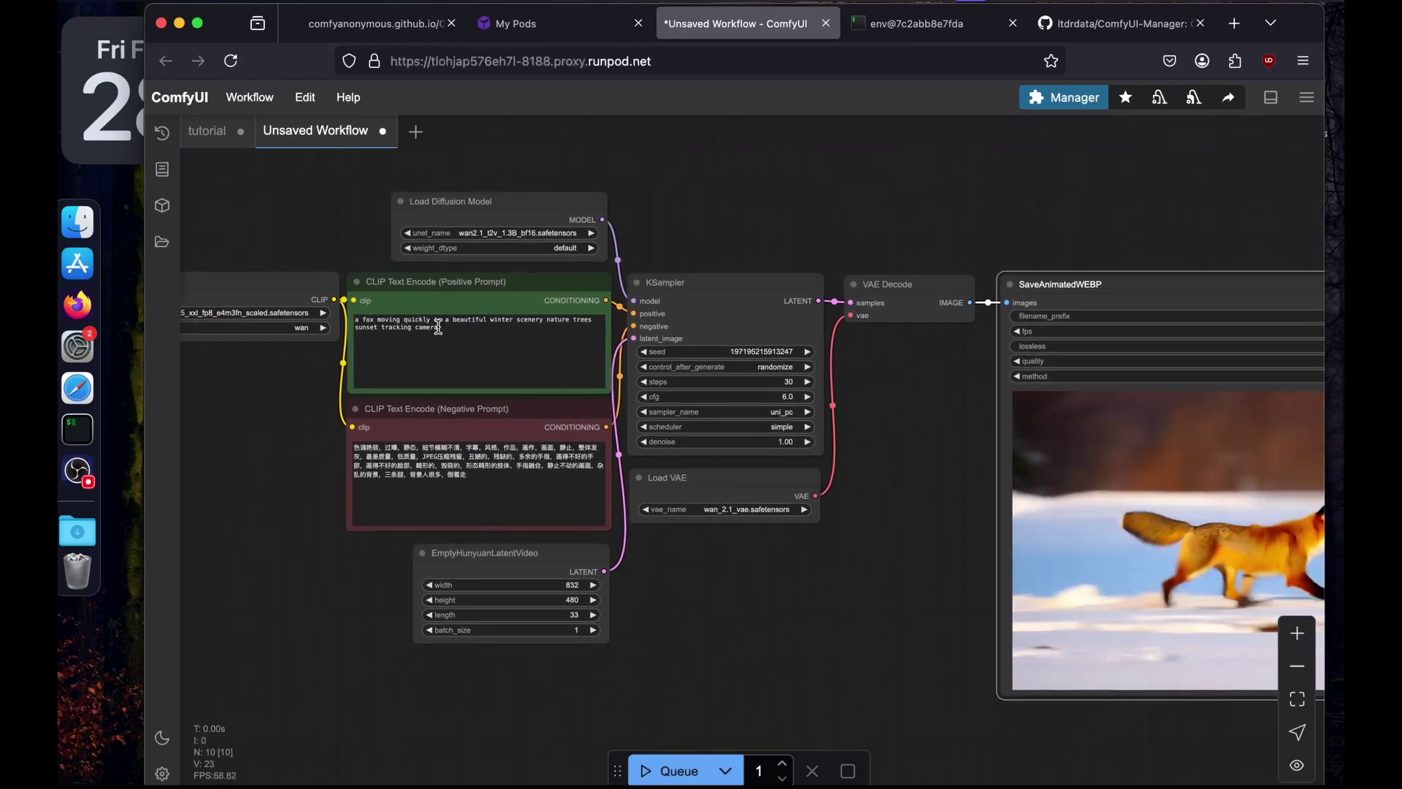
{"action": "left_click", "coordinate": [471, 335]}
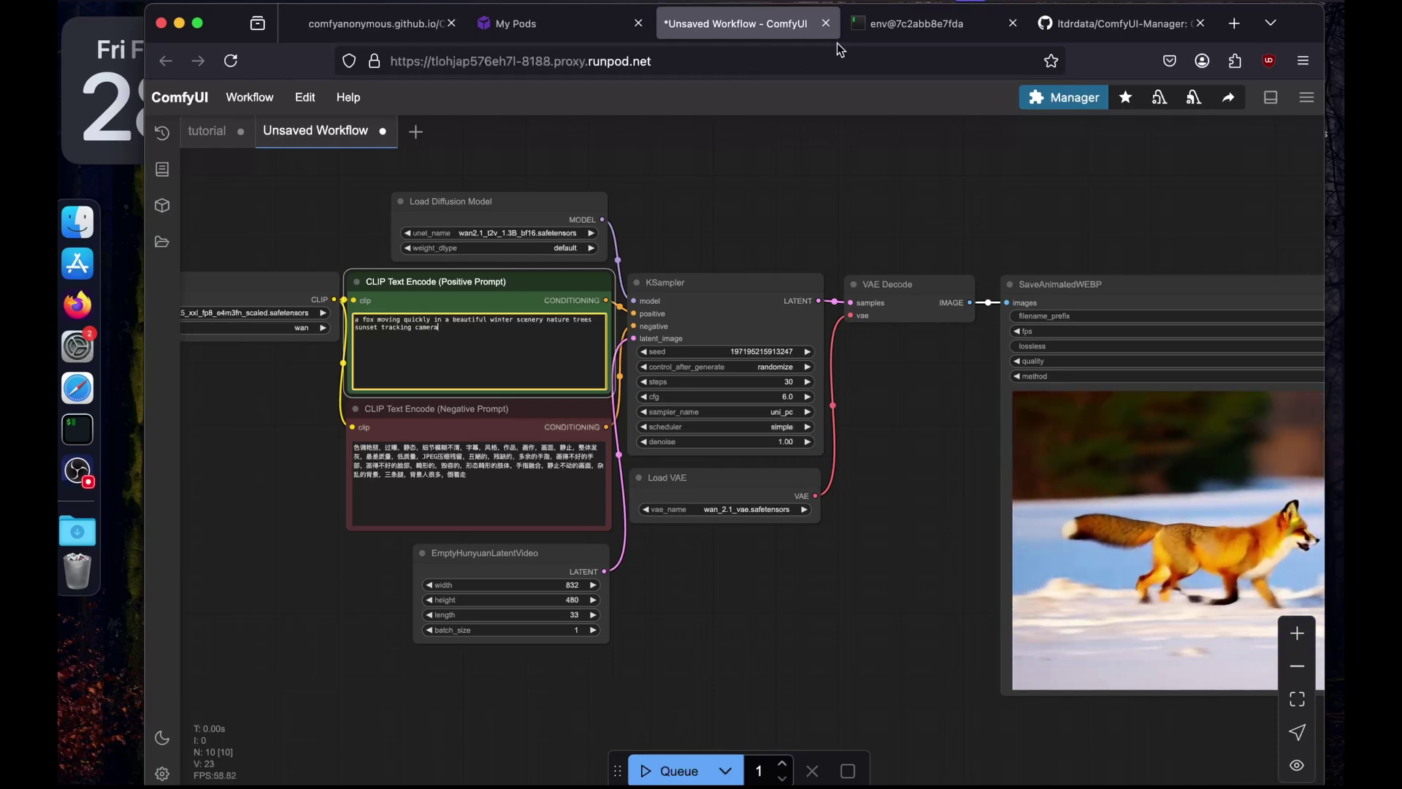
{"action": "mouse_move", "coordinate": [875, 42]}
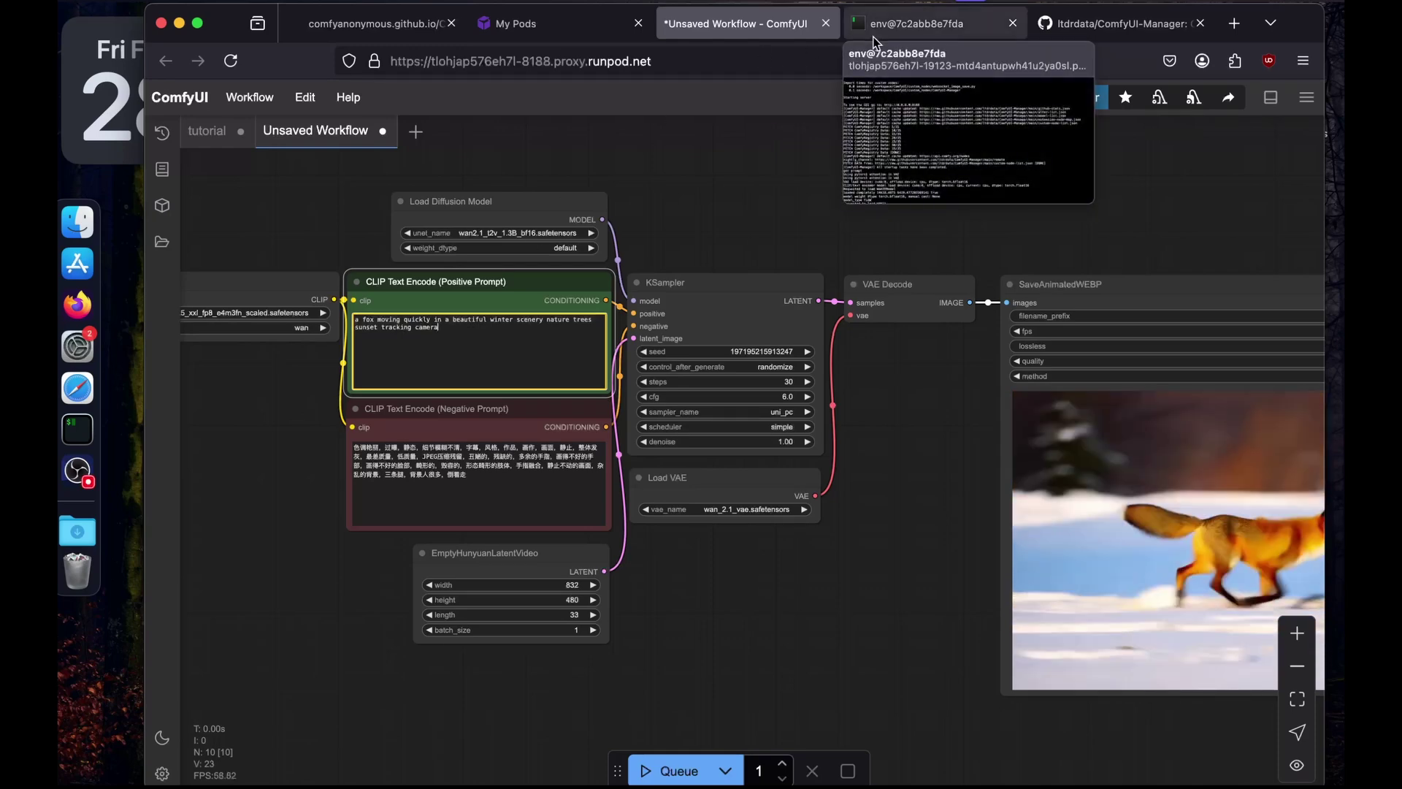
Stop the ComfyUI server with Ctrl+C, then stop the pod and terminate it
{"action": "left_click", "coordinate": [874, 30]}
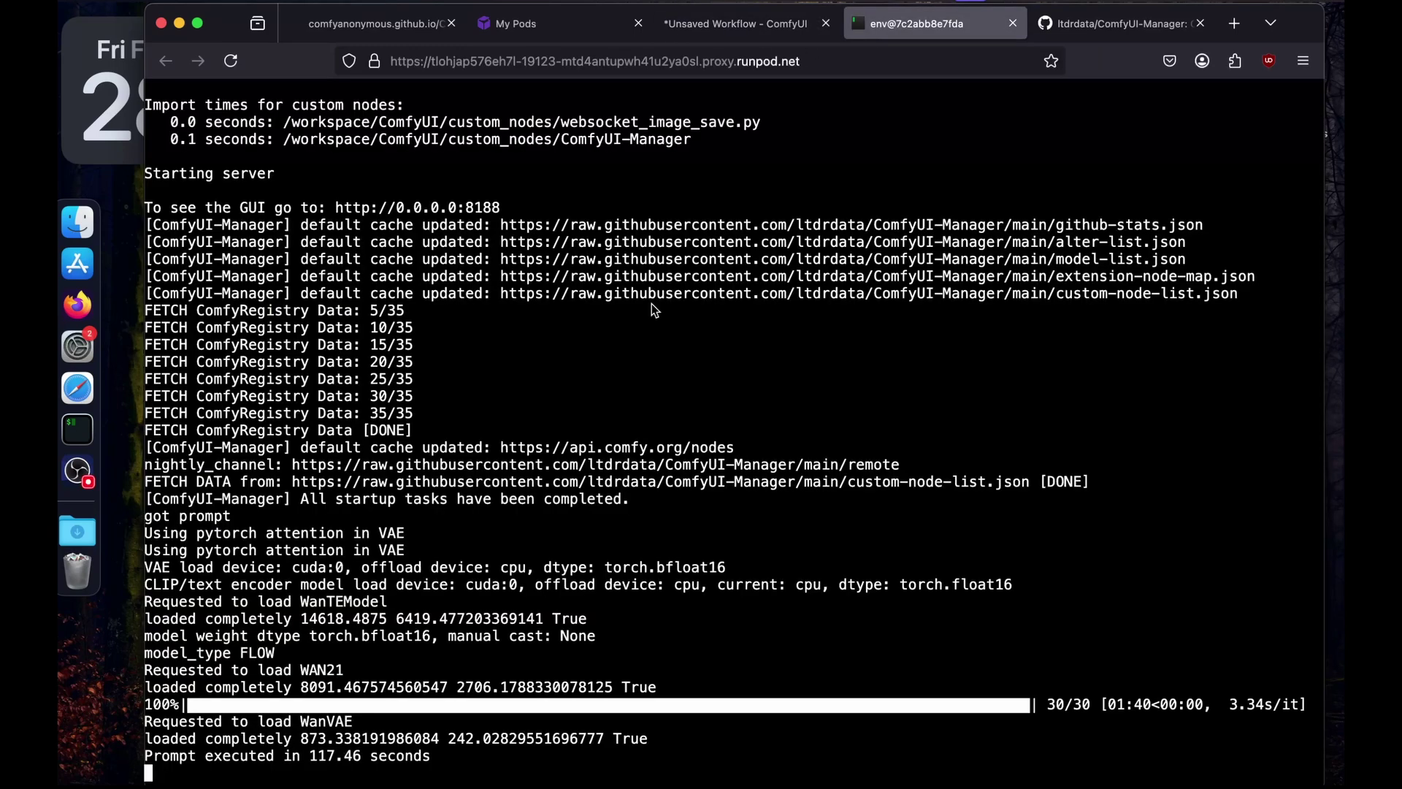
{"action": "key", "text": "ctrl+c"}
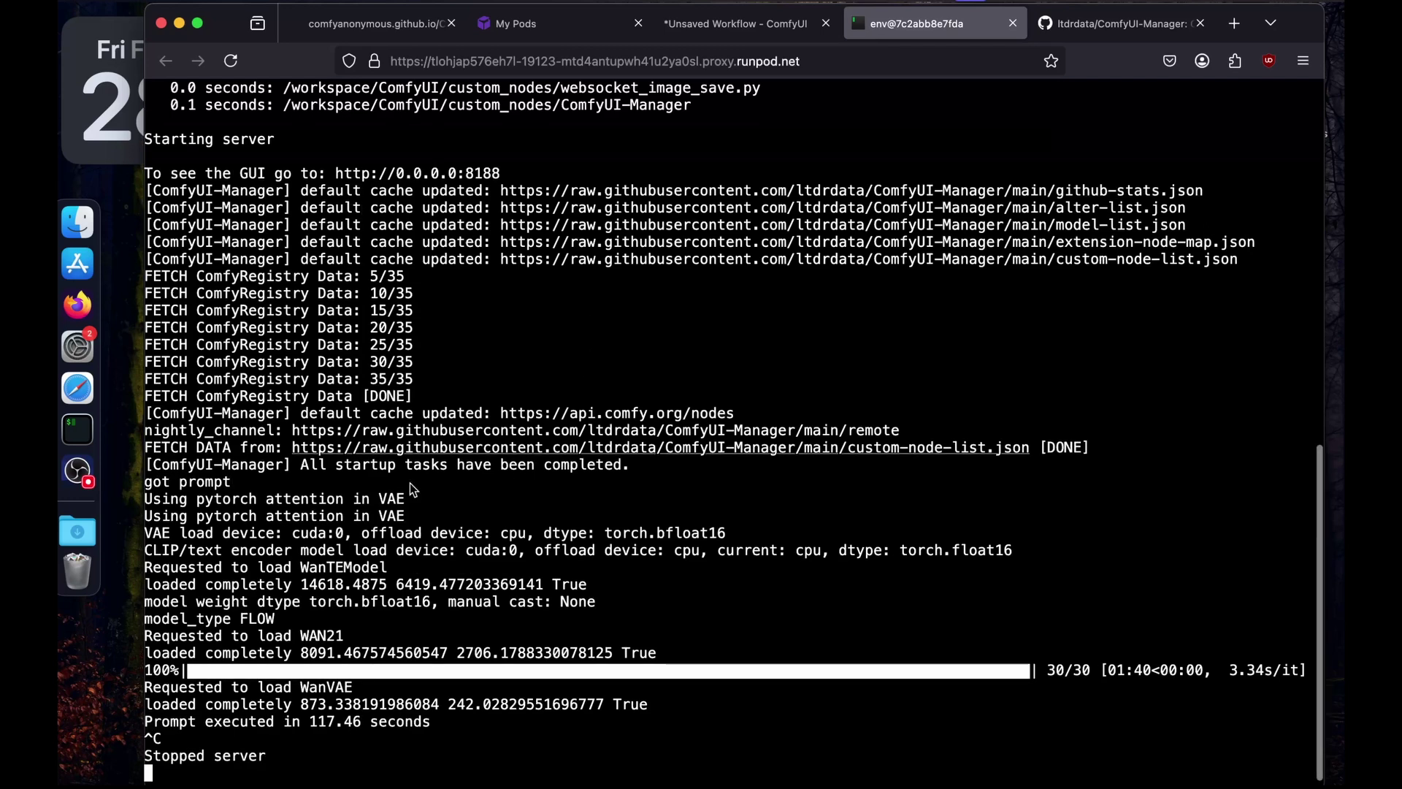
{"action": "left_click", "coordinate": [566, 26]}
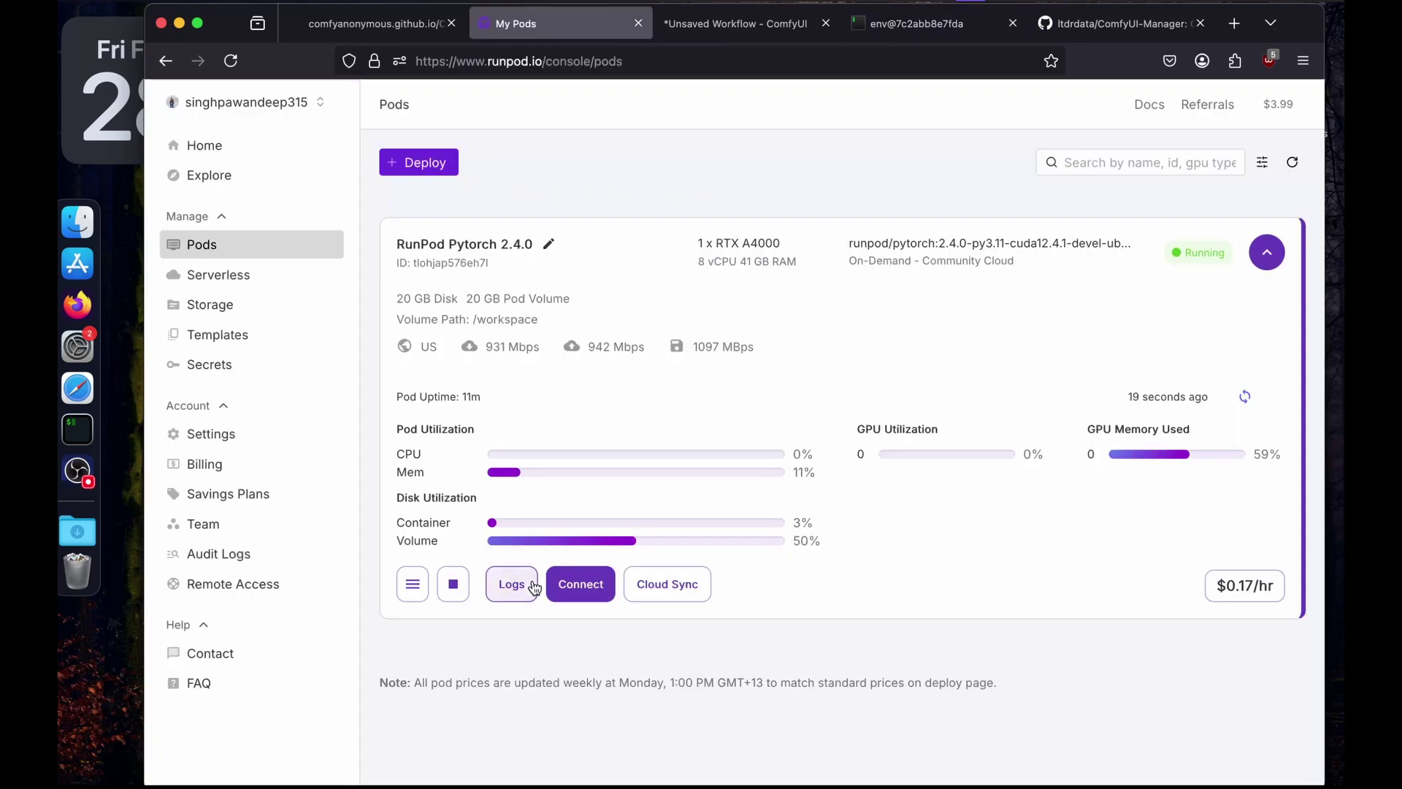
{"action": "left_click", "coordinate": [454, 587]}
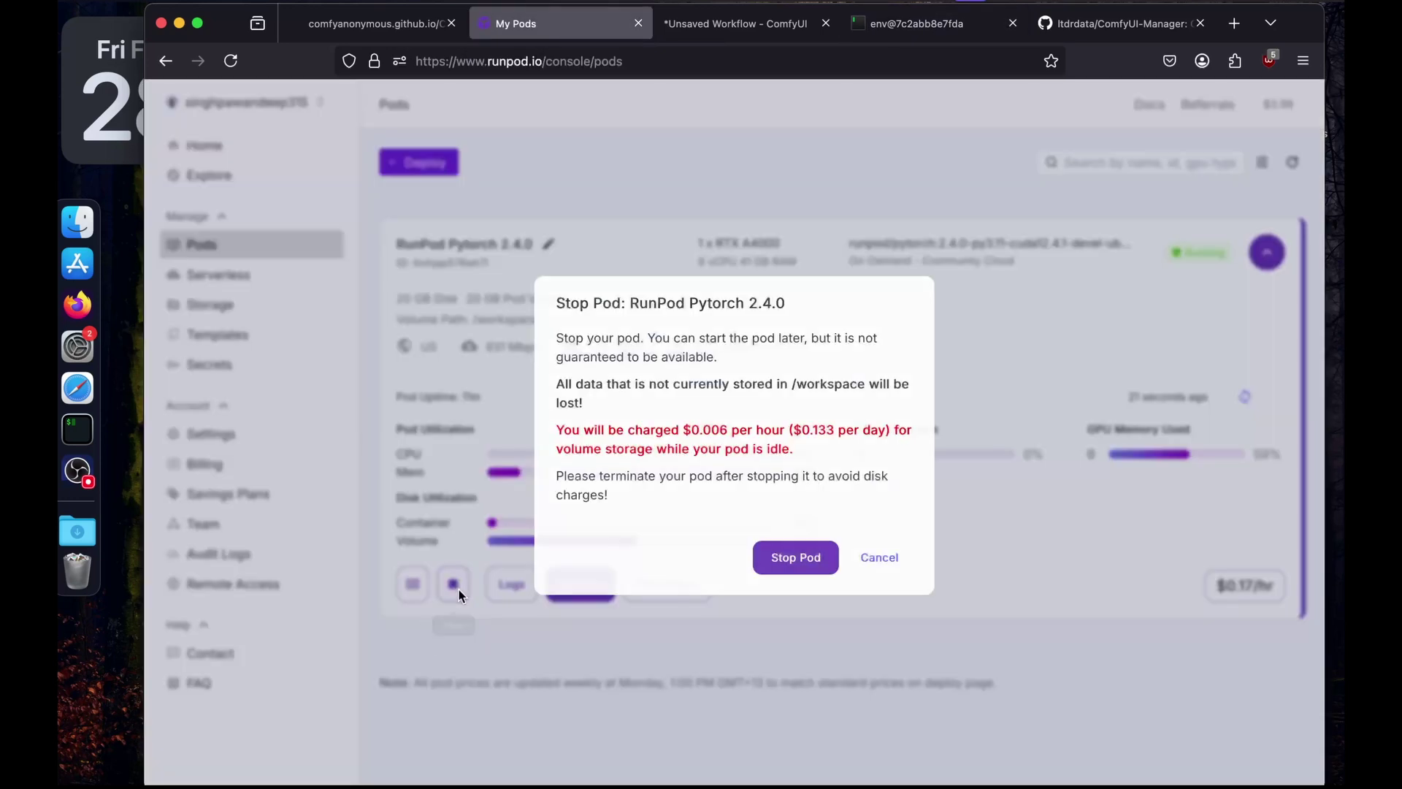
{"action": "left_click", "coordinate": [800, 566]}
{"action": "left_click", "coordinate": [1248, 249]}
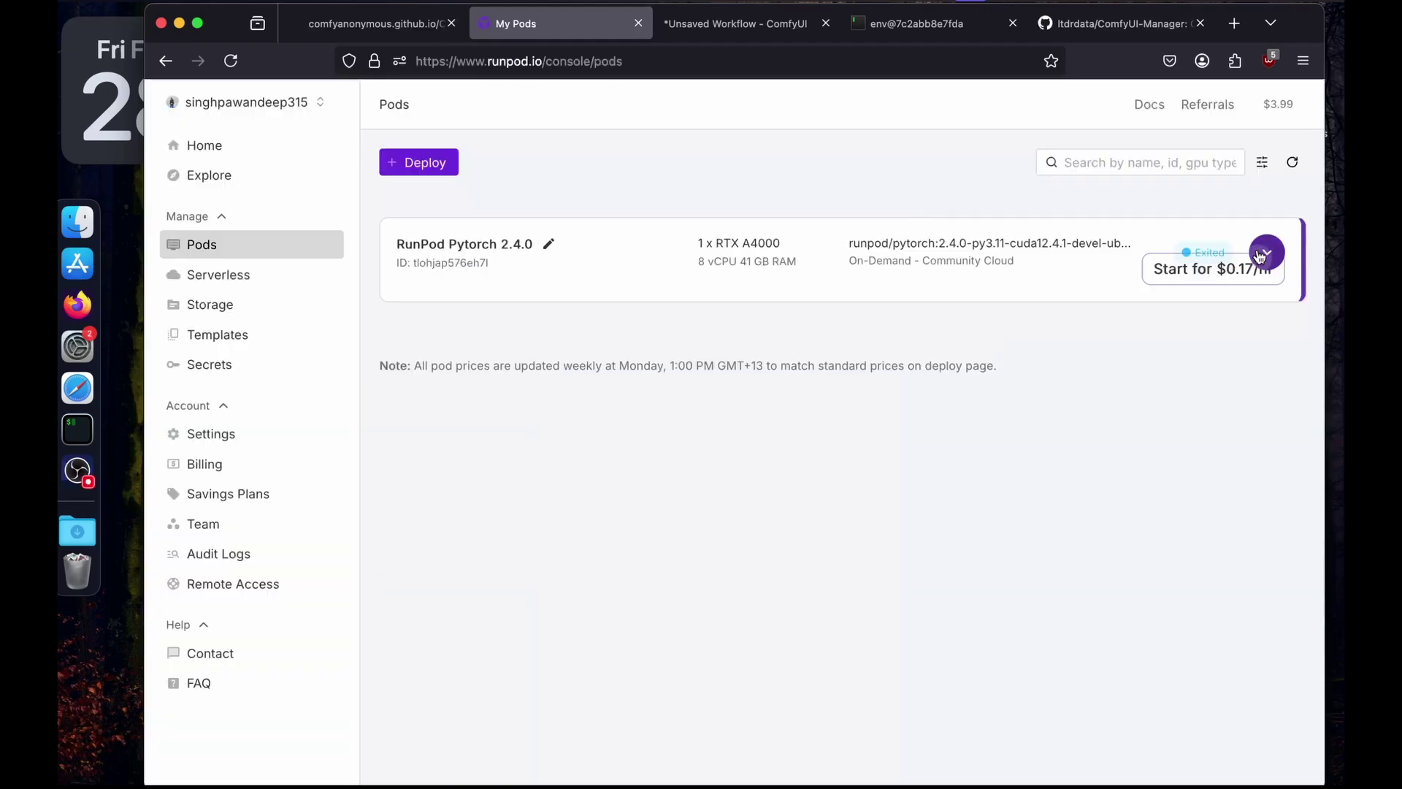
{"action": "left_click", "coordinate": [494, 409]}
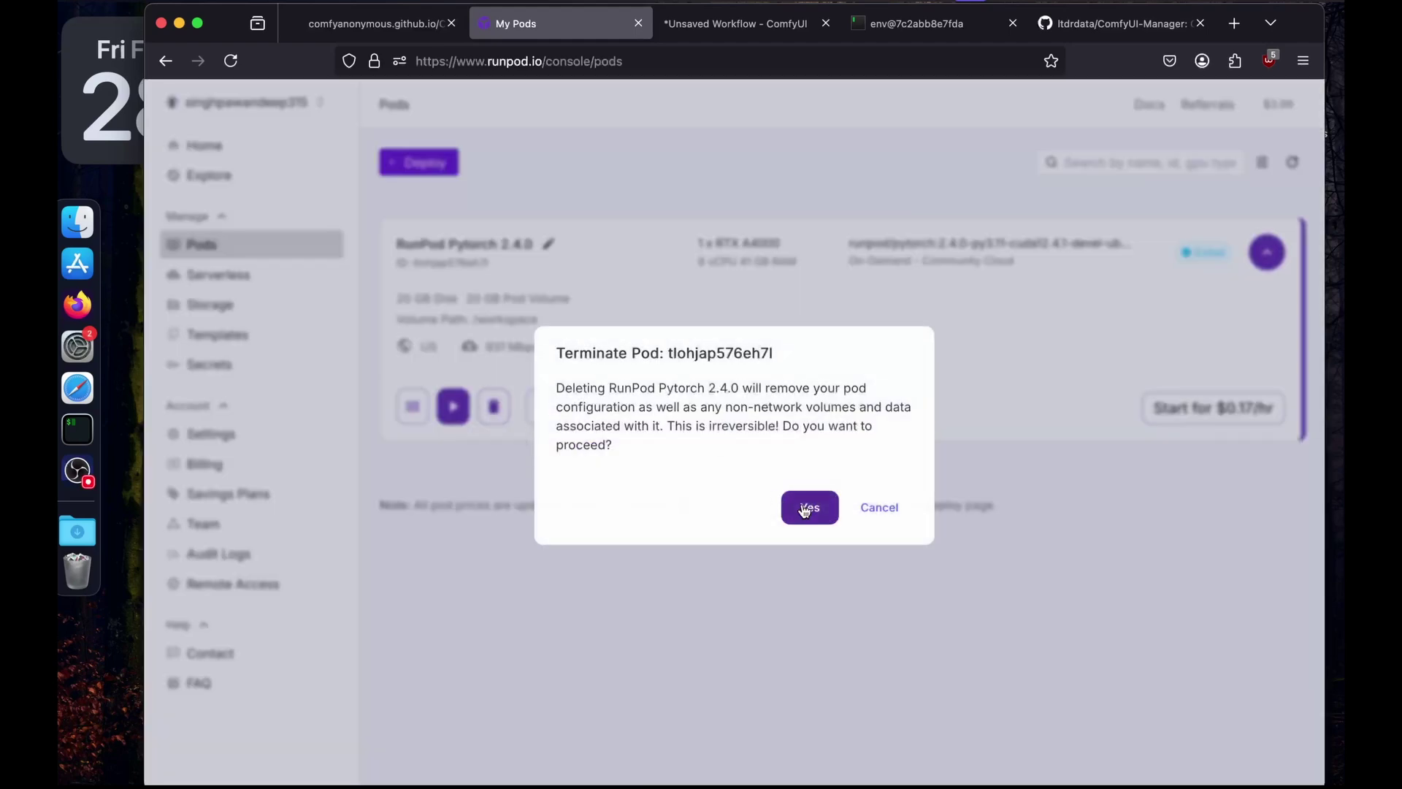